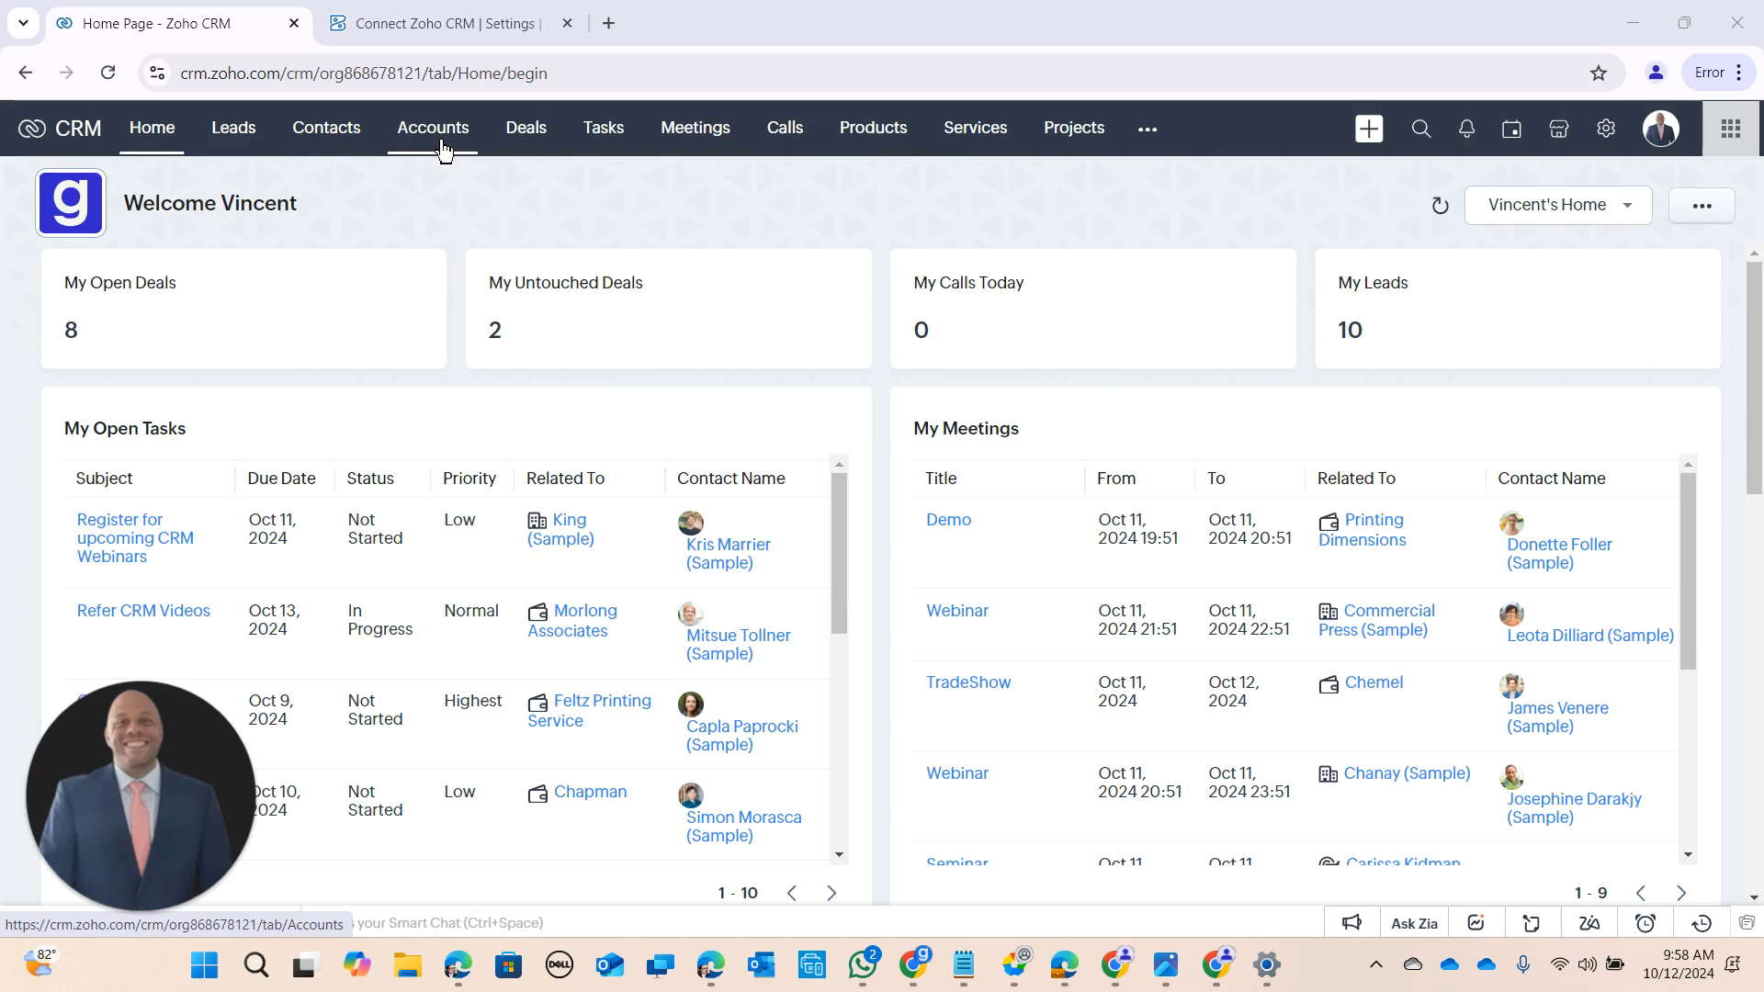
Step: Open the Accounts module's Standard layout from the setup area, examine the Books checkbox in its Integration section, and return to the layouts list
click(1608, 131)
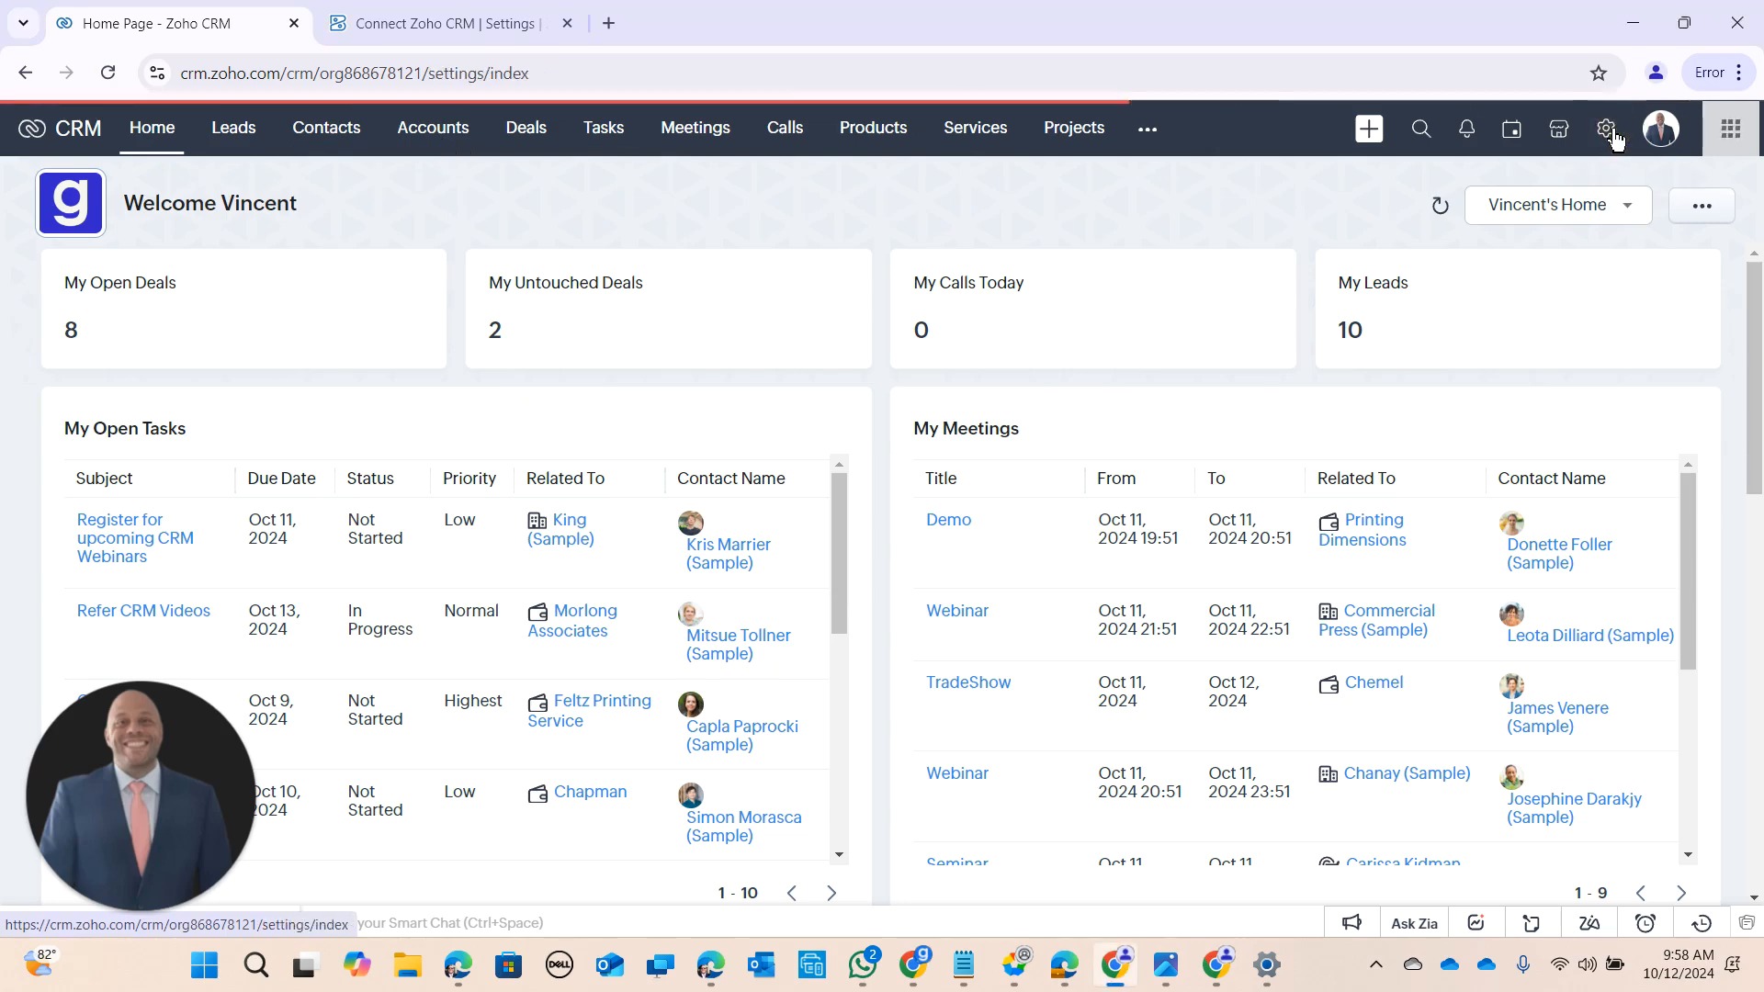
click(1108, 329)
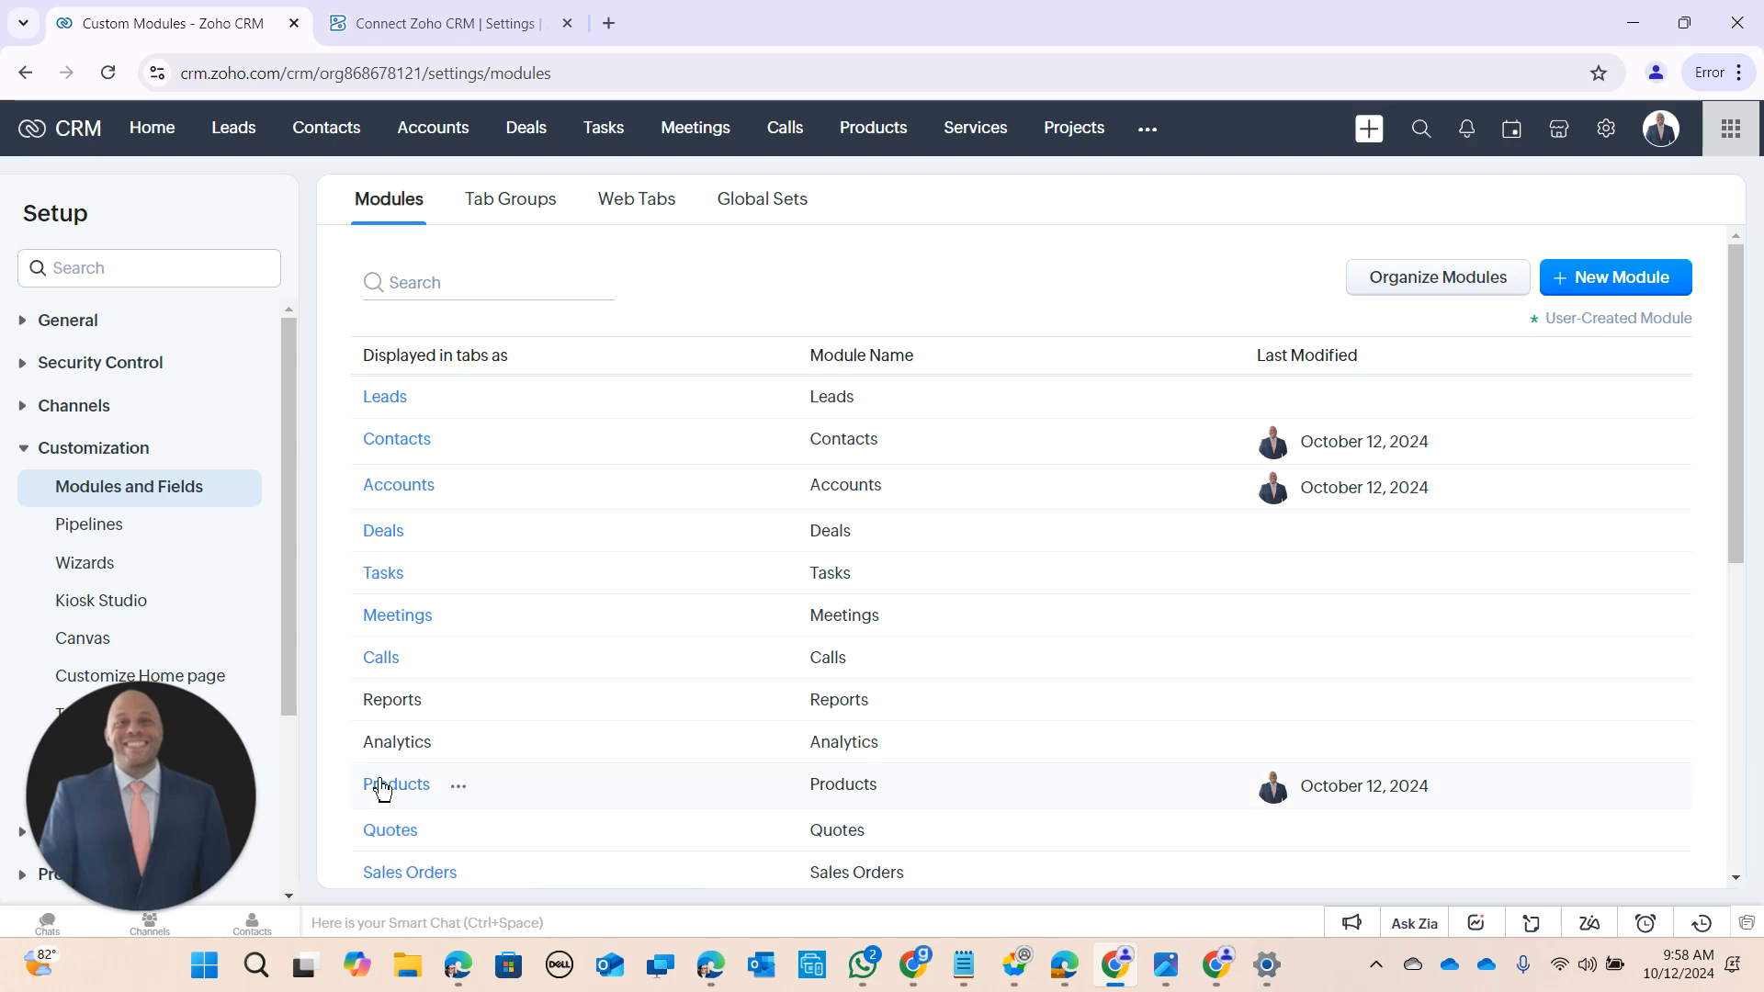
click(406, 497)
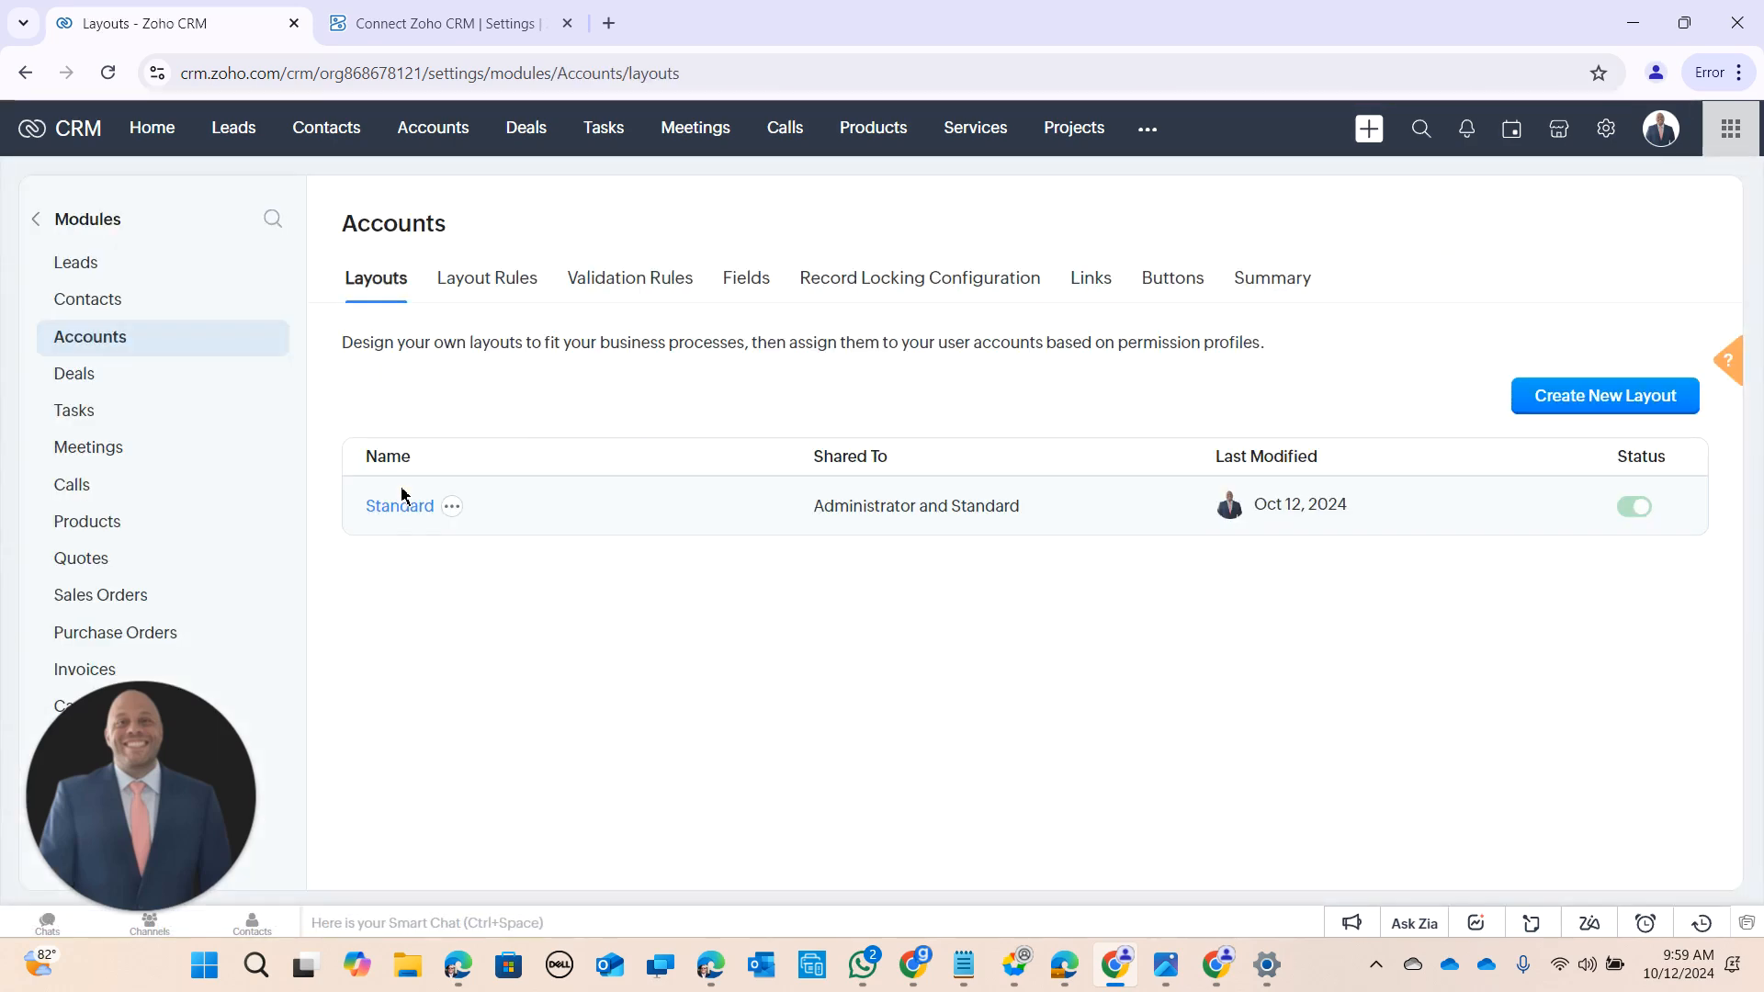
click(405, 513)
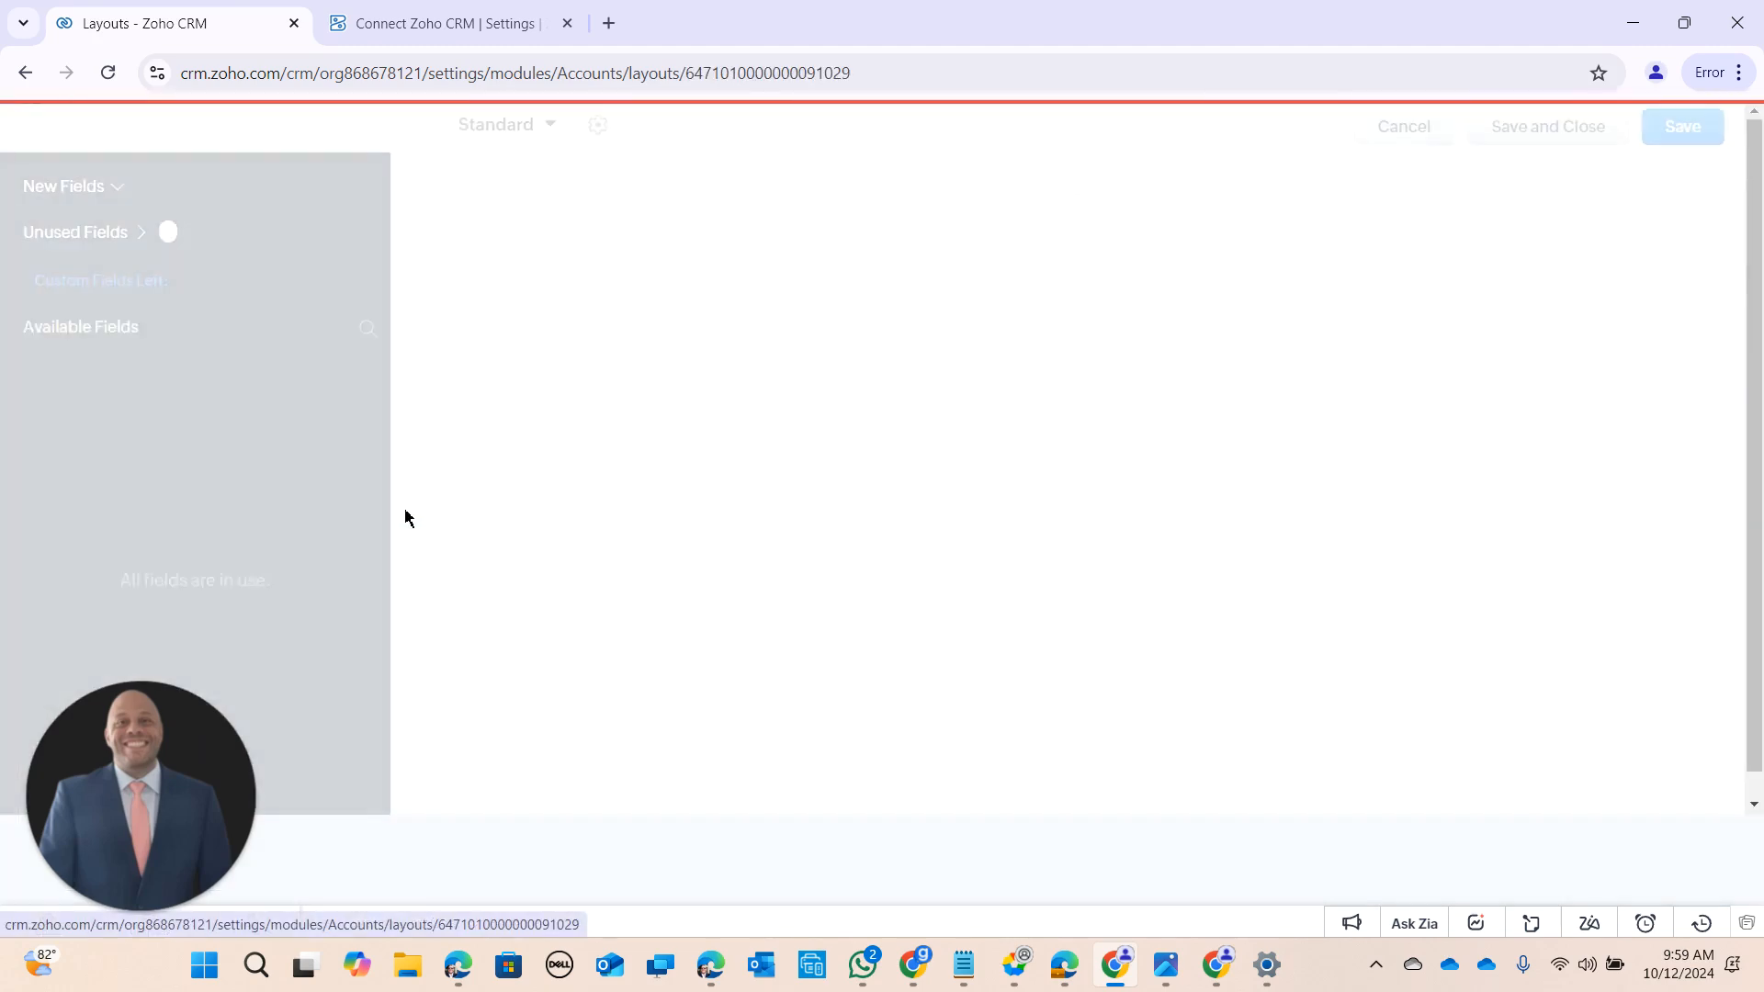
scroll(453, 564, down, 9)
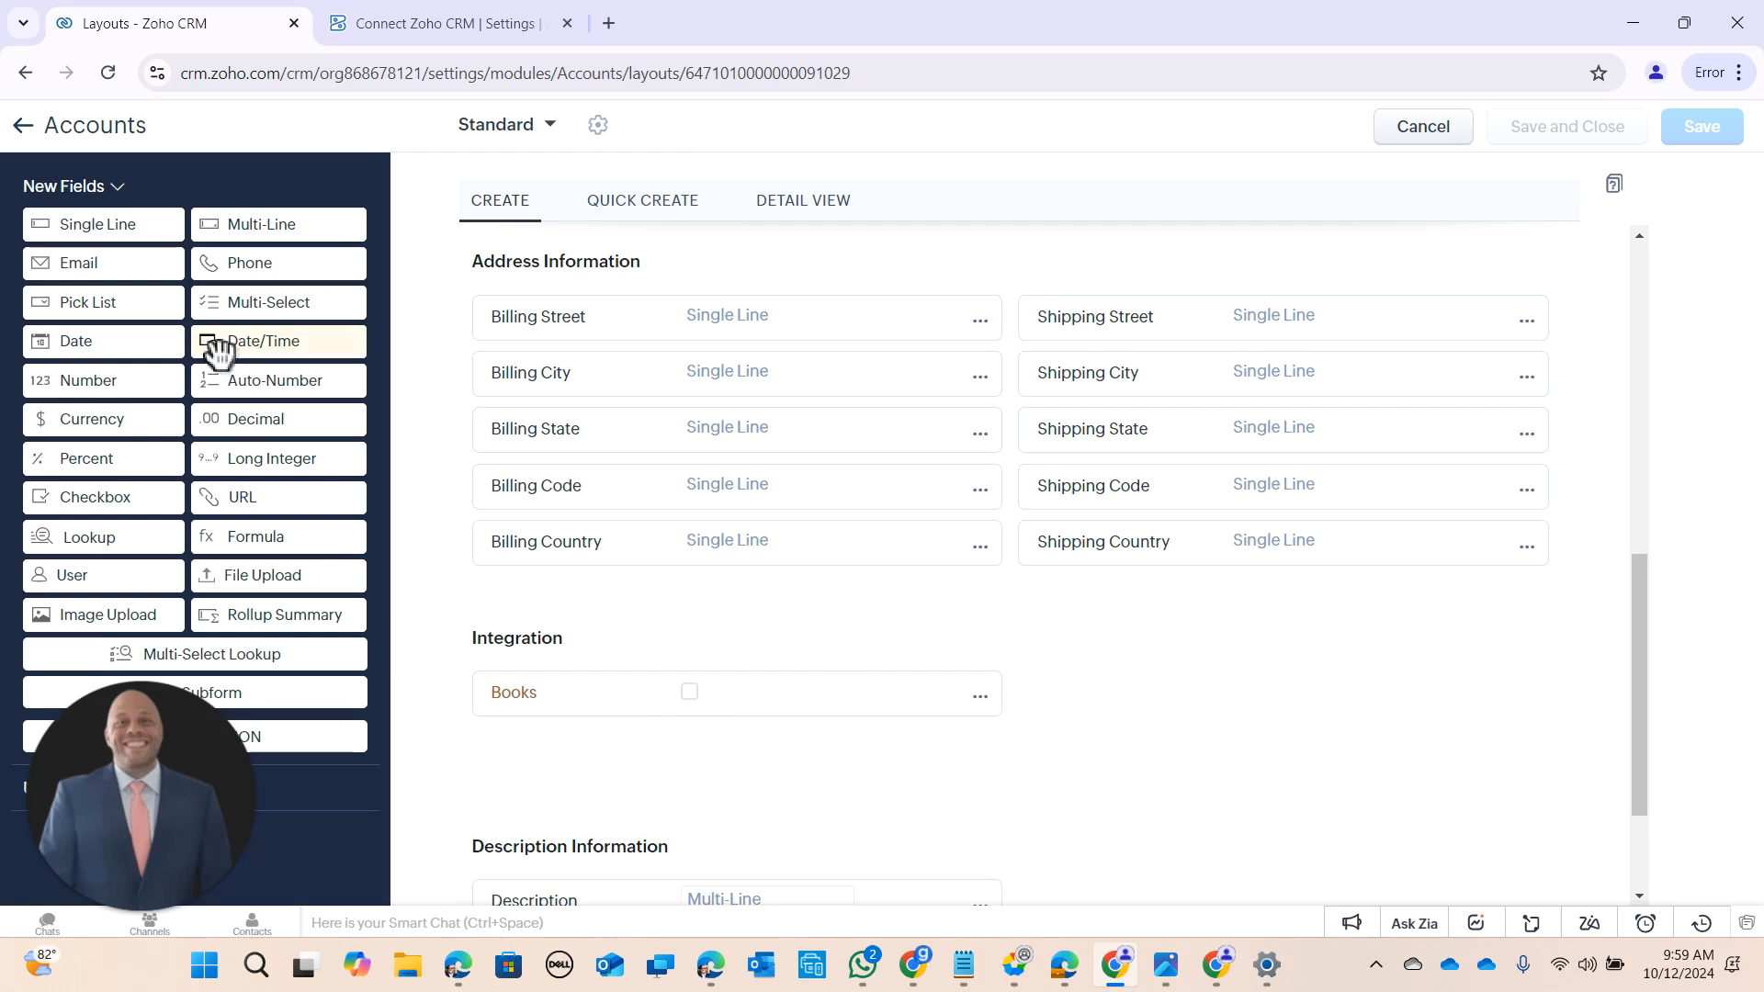
click(23, 126)
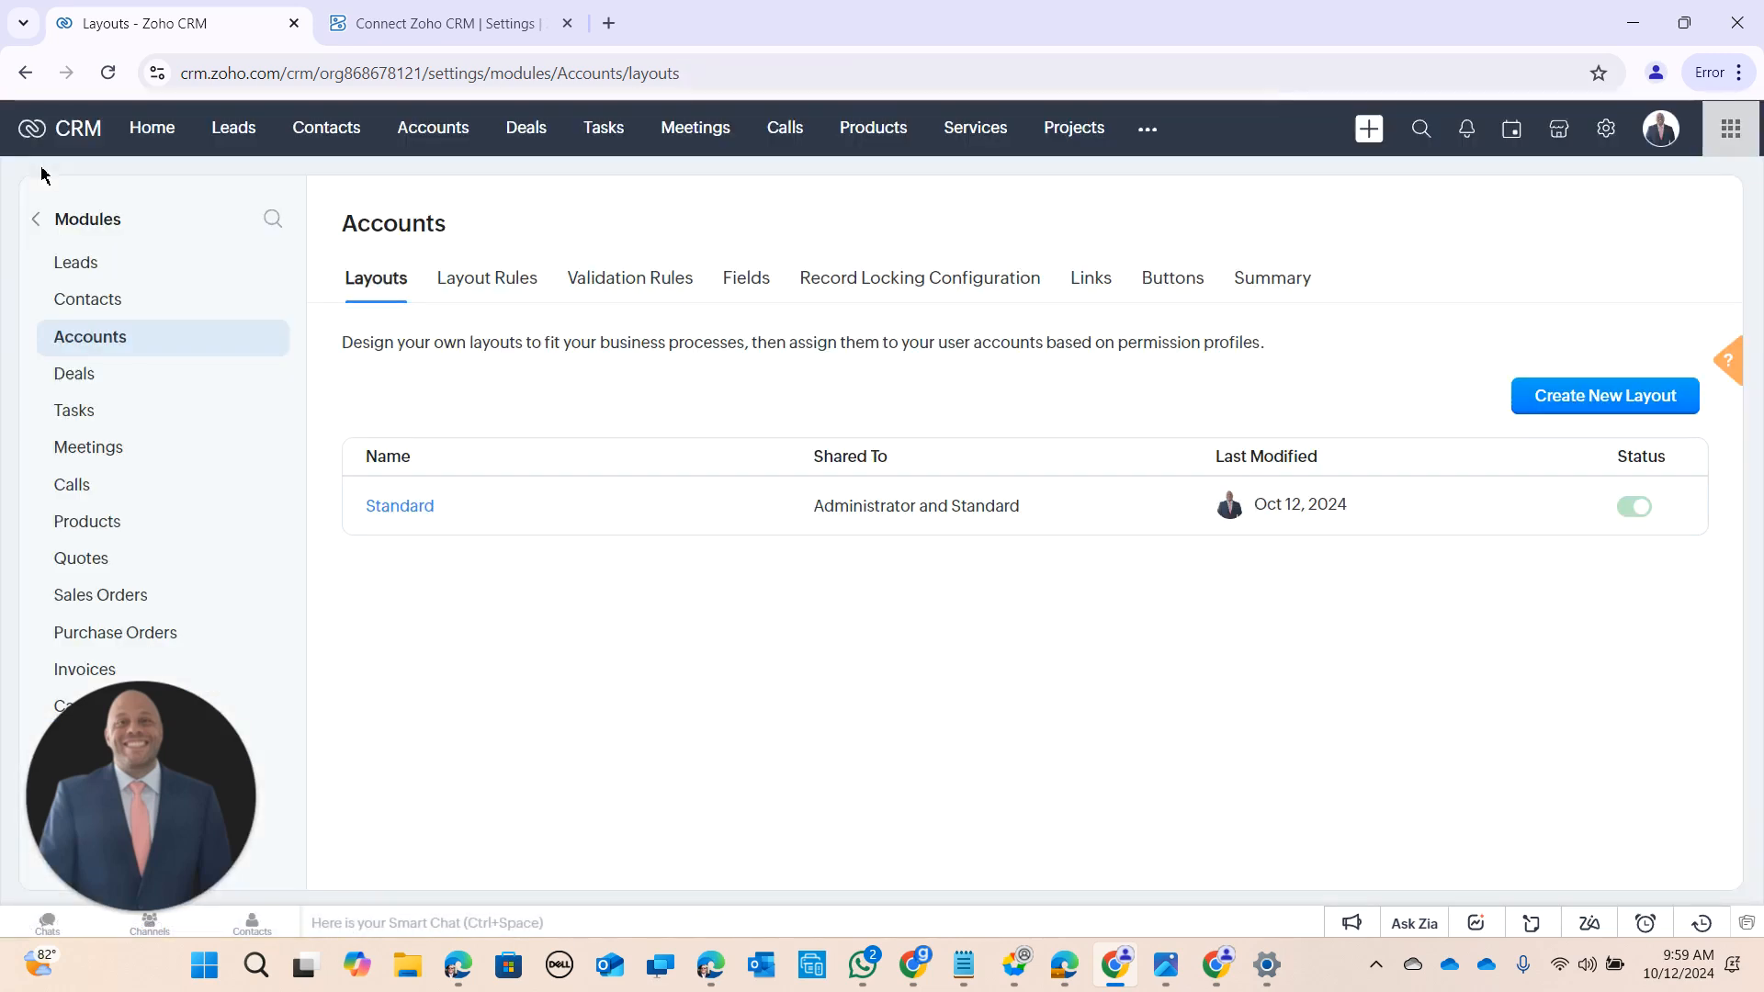
Step: Switch the Accounts list to the Zoho Books view and open that view's definition to examine its filter criteria
click(427, 147)
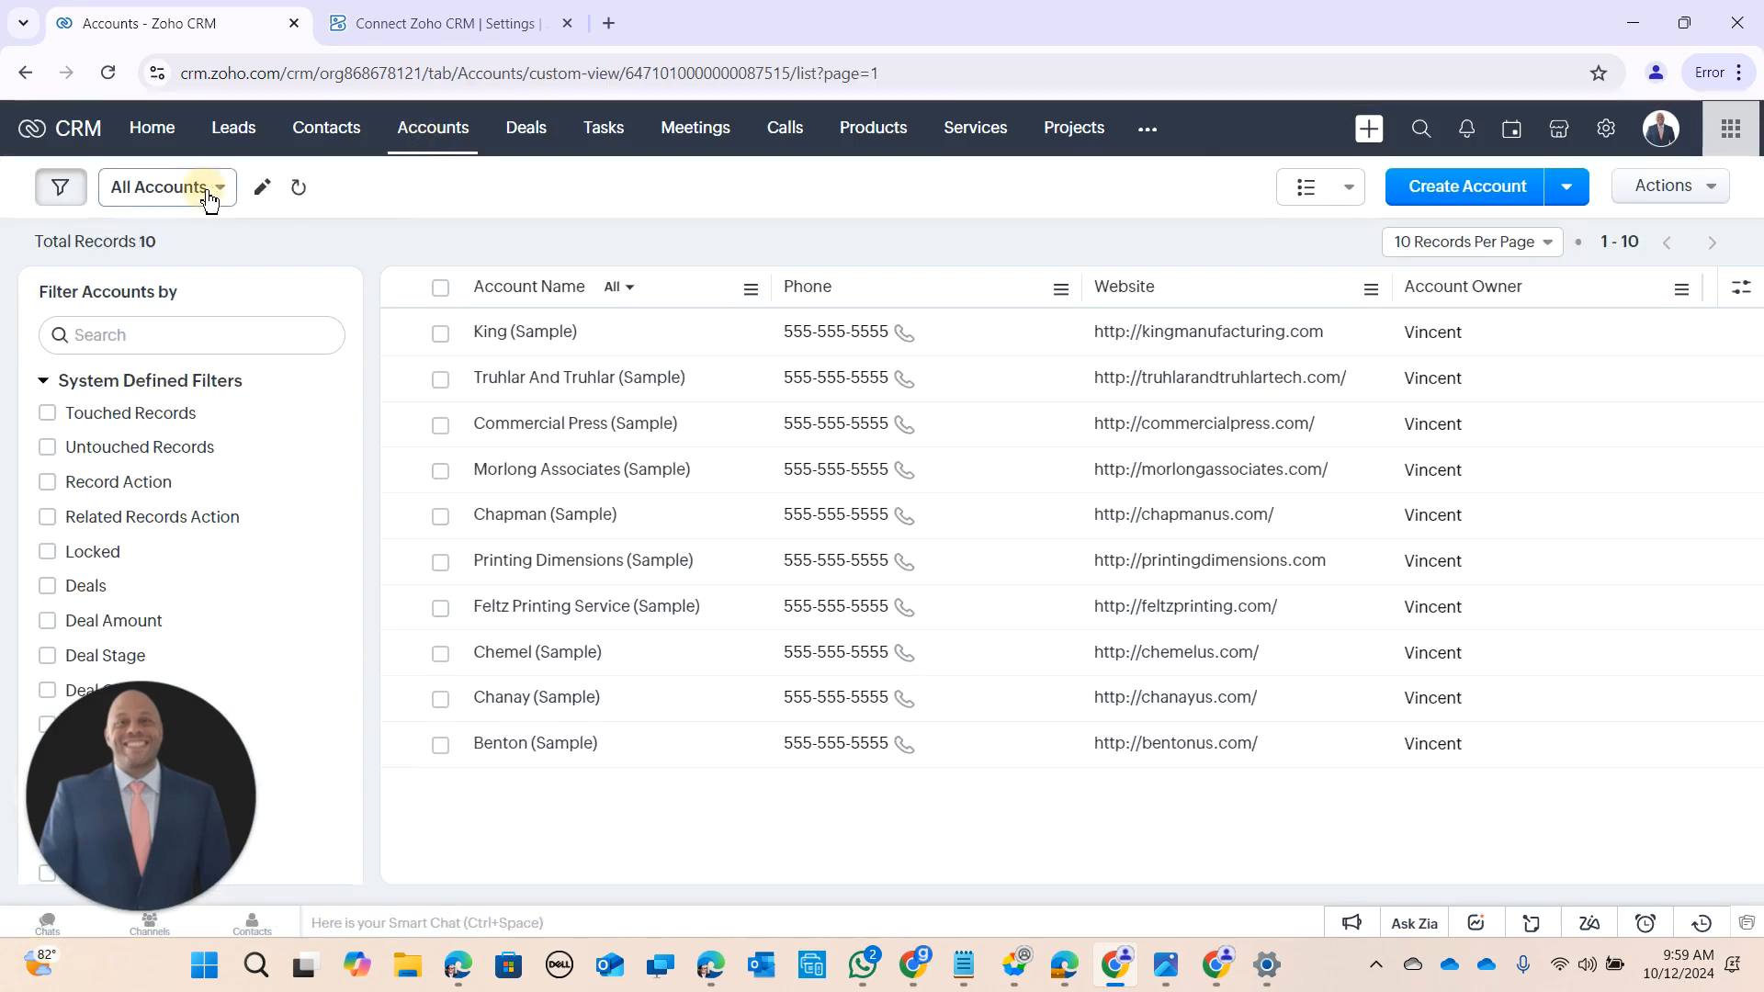
click(204, 190)
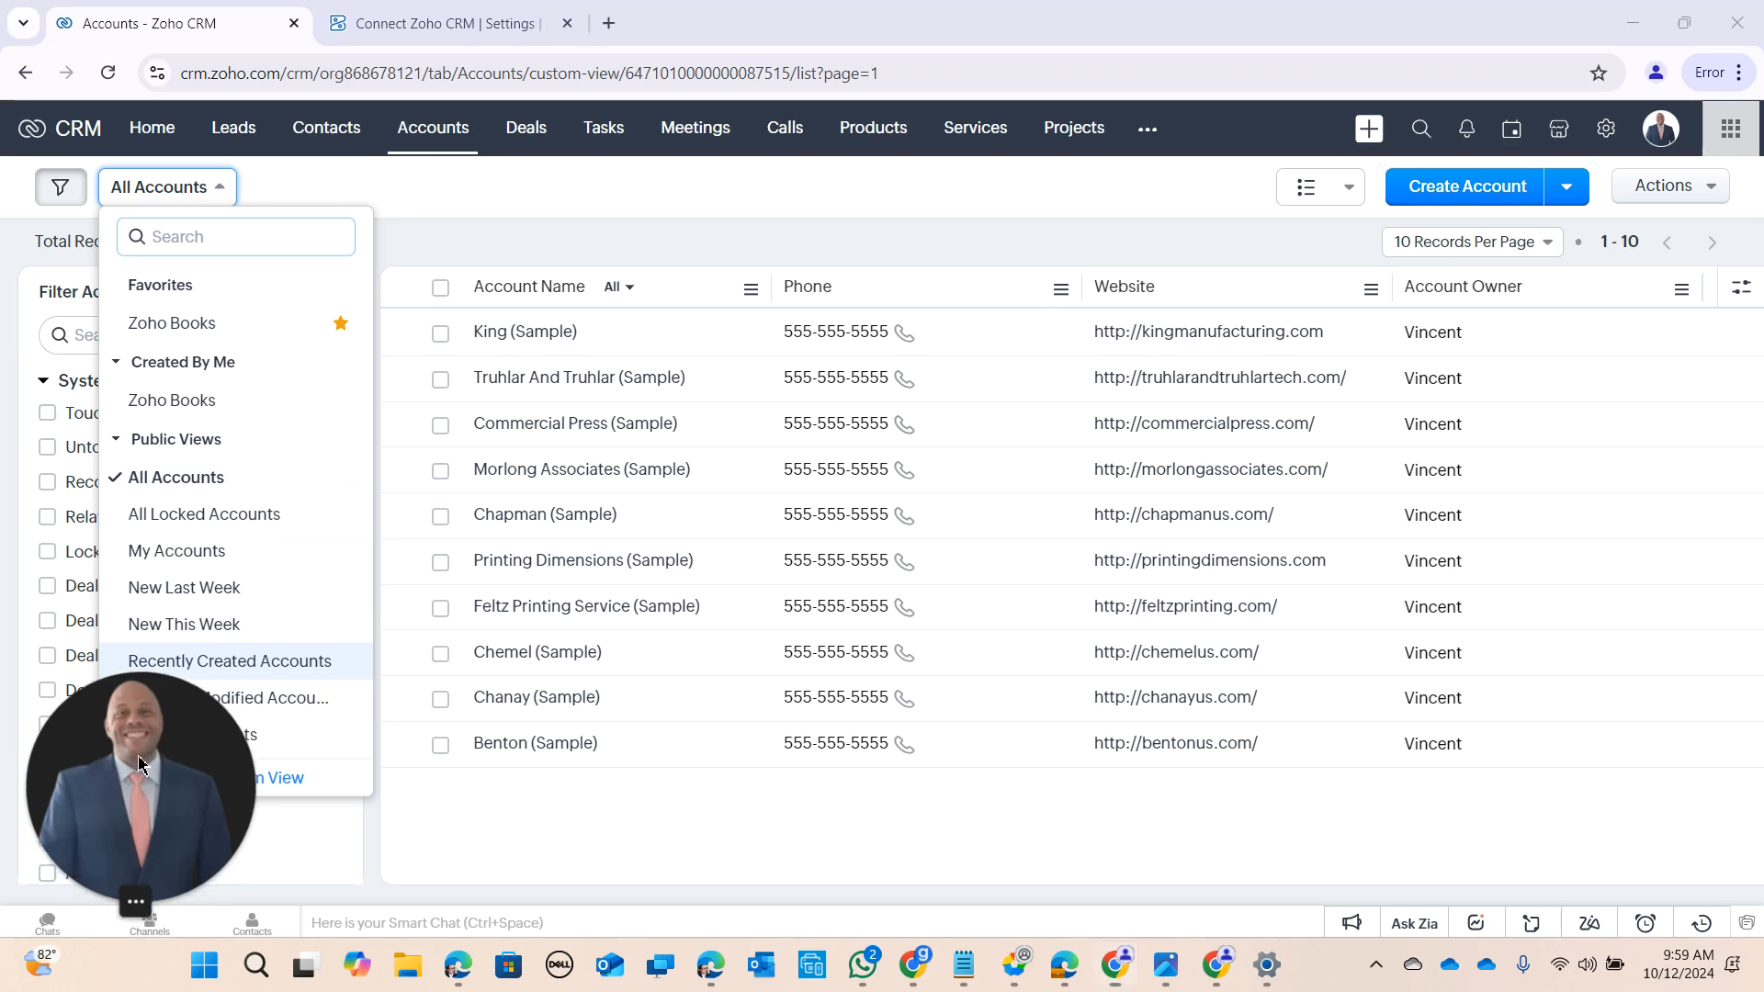
mouse_move(136, 904)
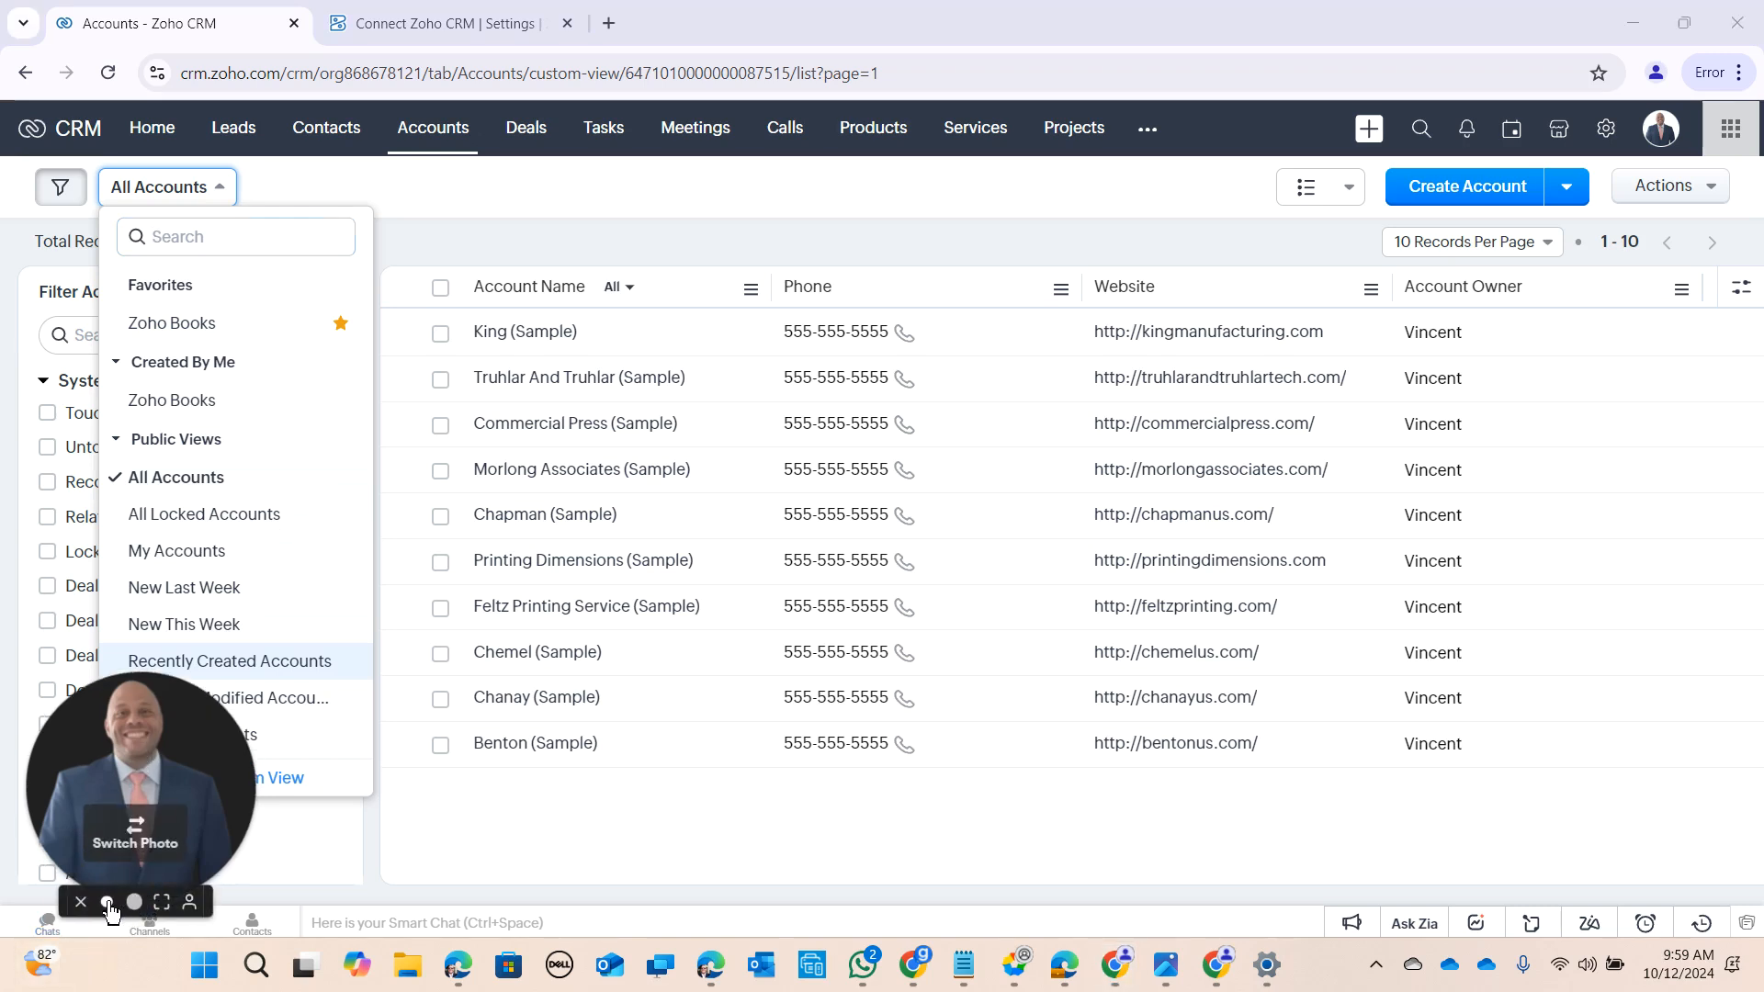
drag(158, 801, 1736, 854)
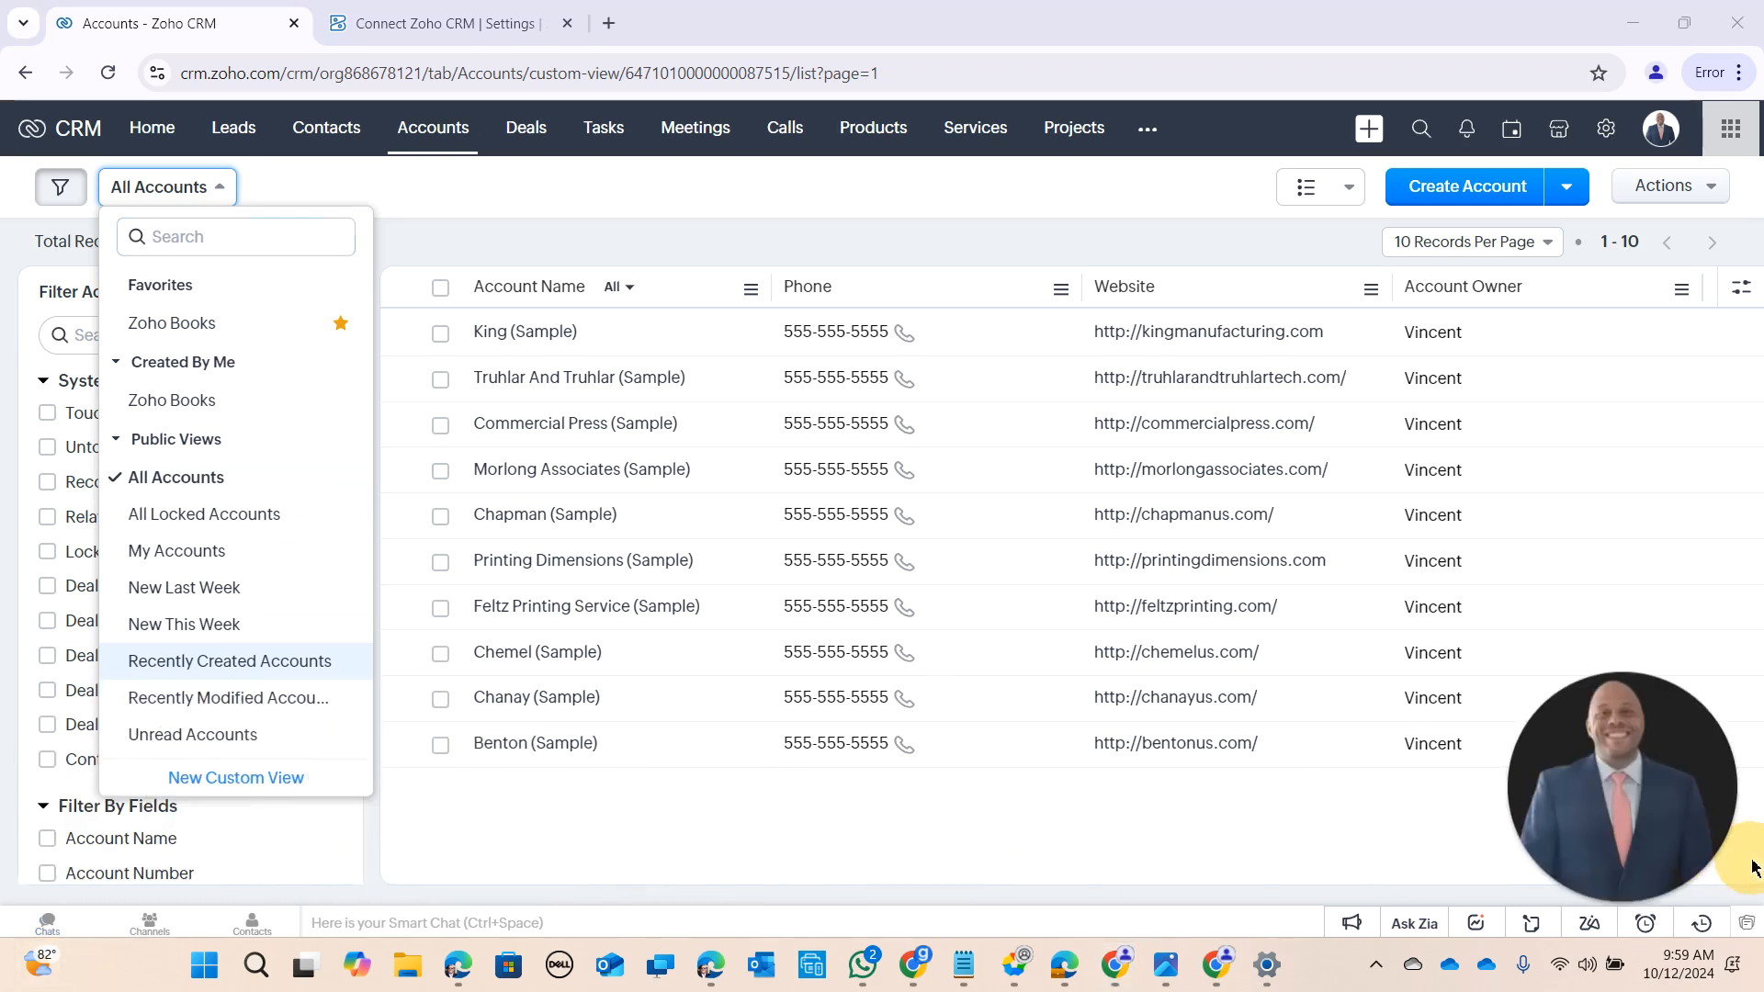
click(206, 339)
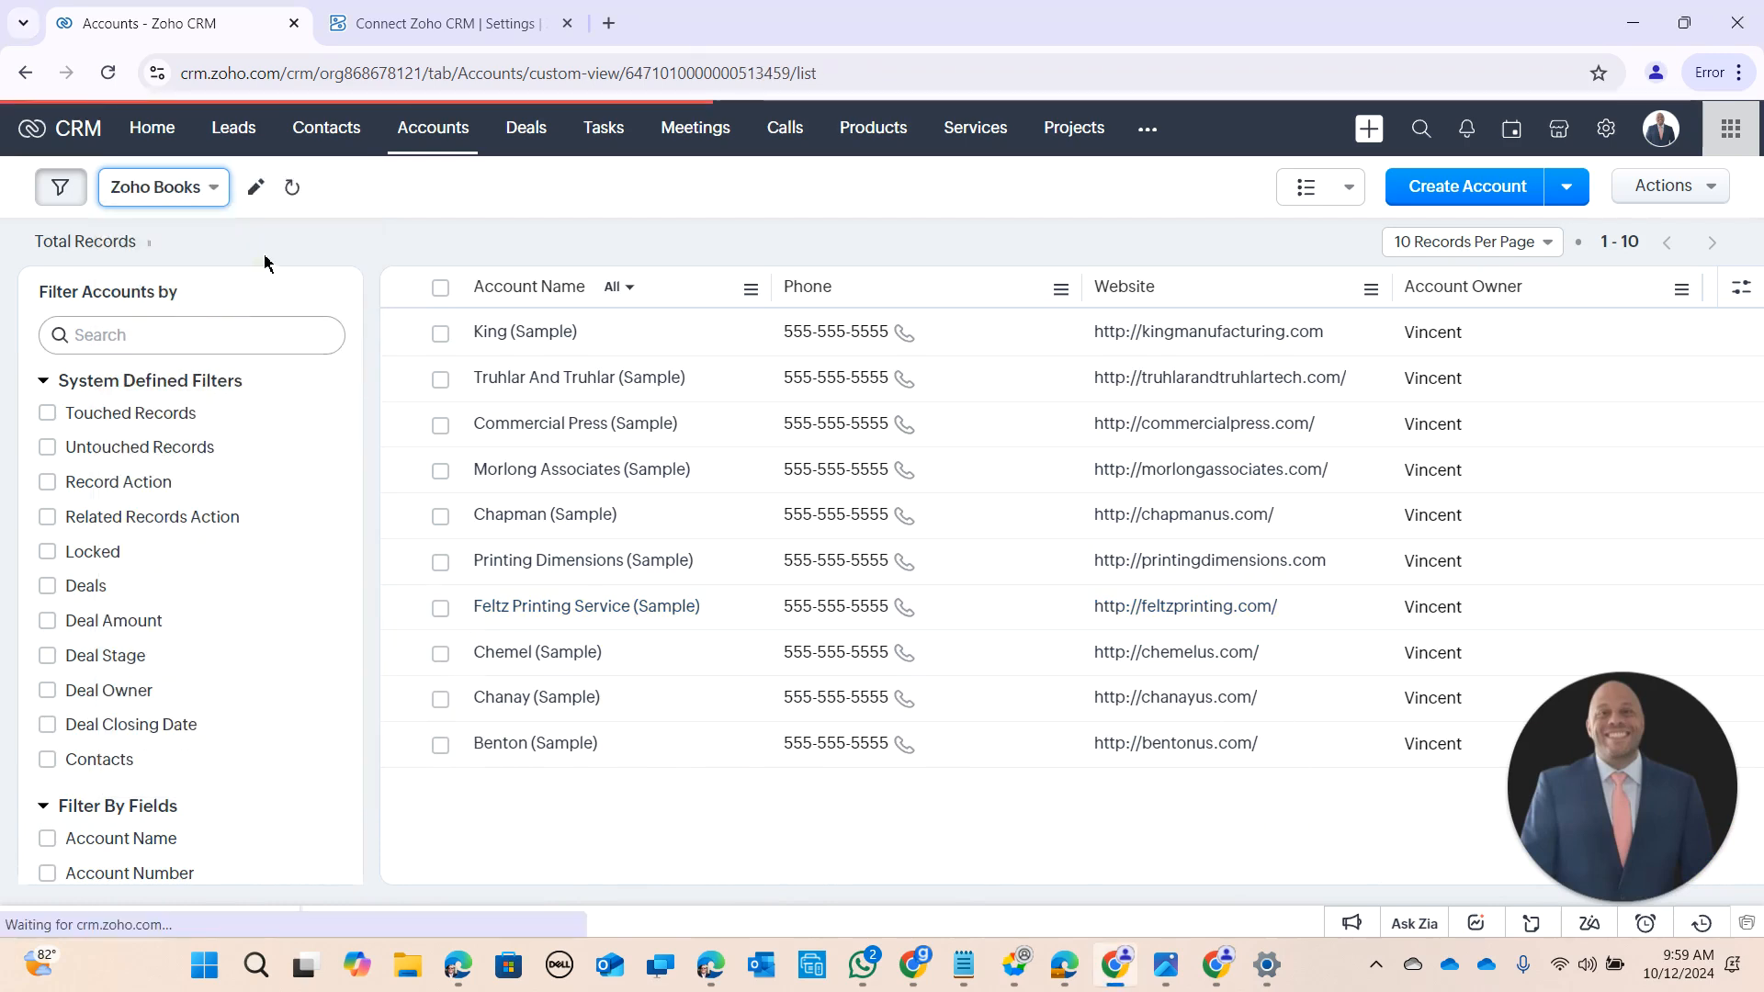
click(257, 191)
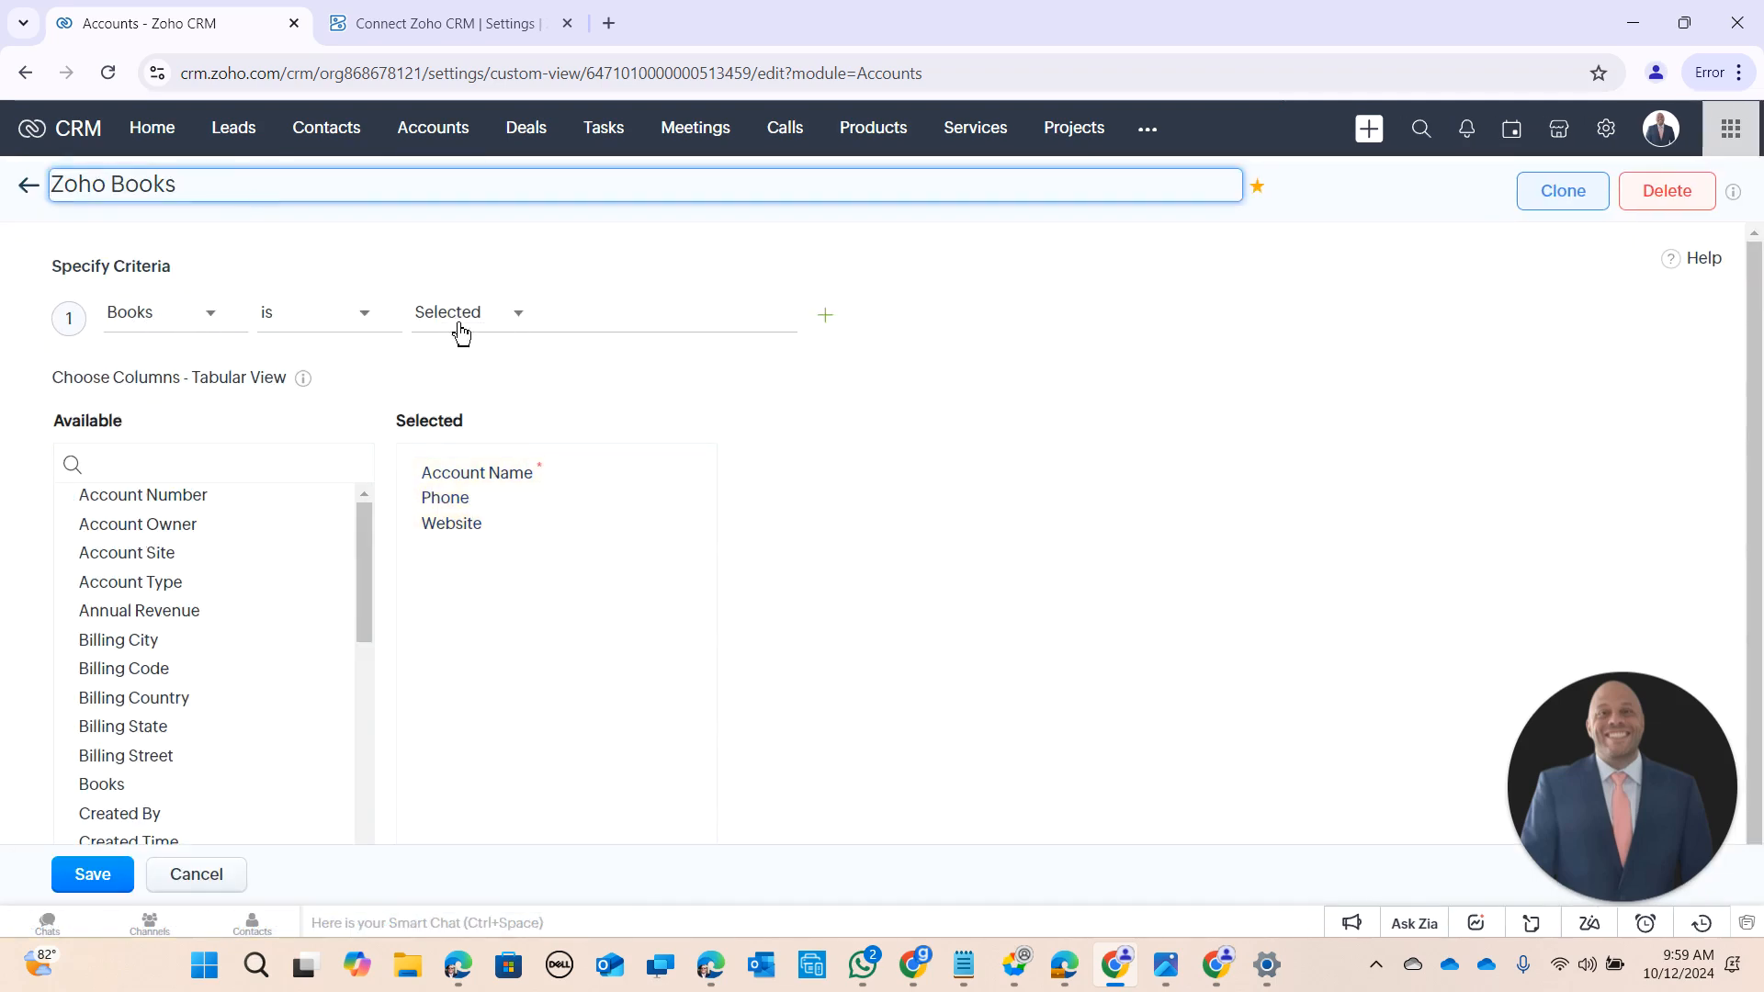
Step: Open the Contacts list, switch it to the My Contacts view, and look over the available views
click(311, 143)
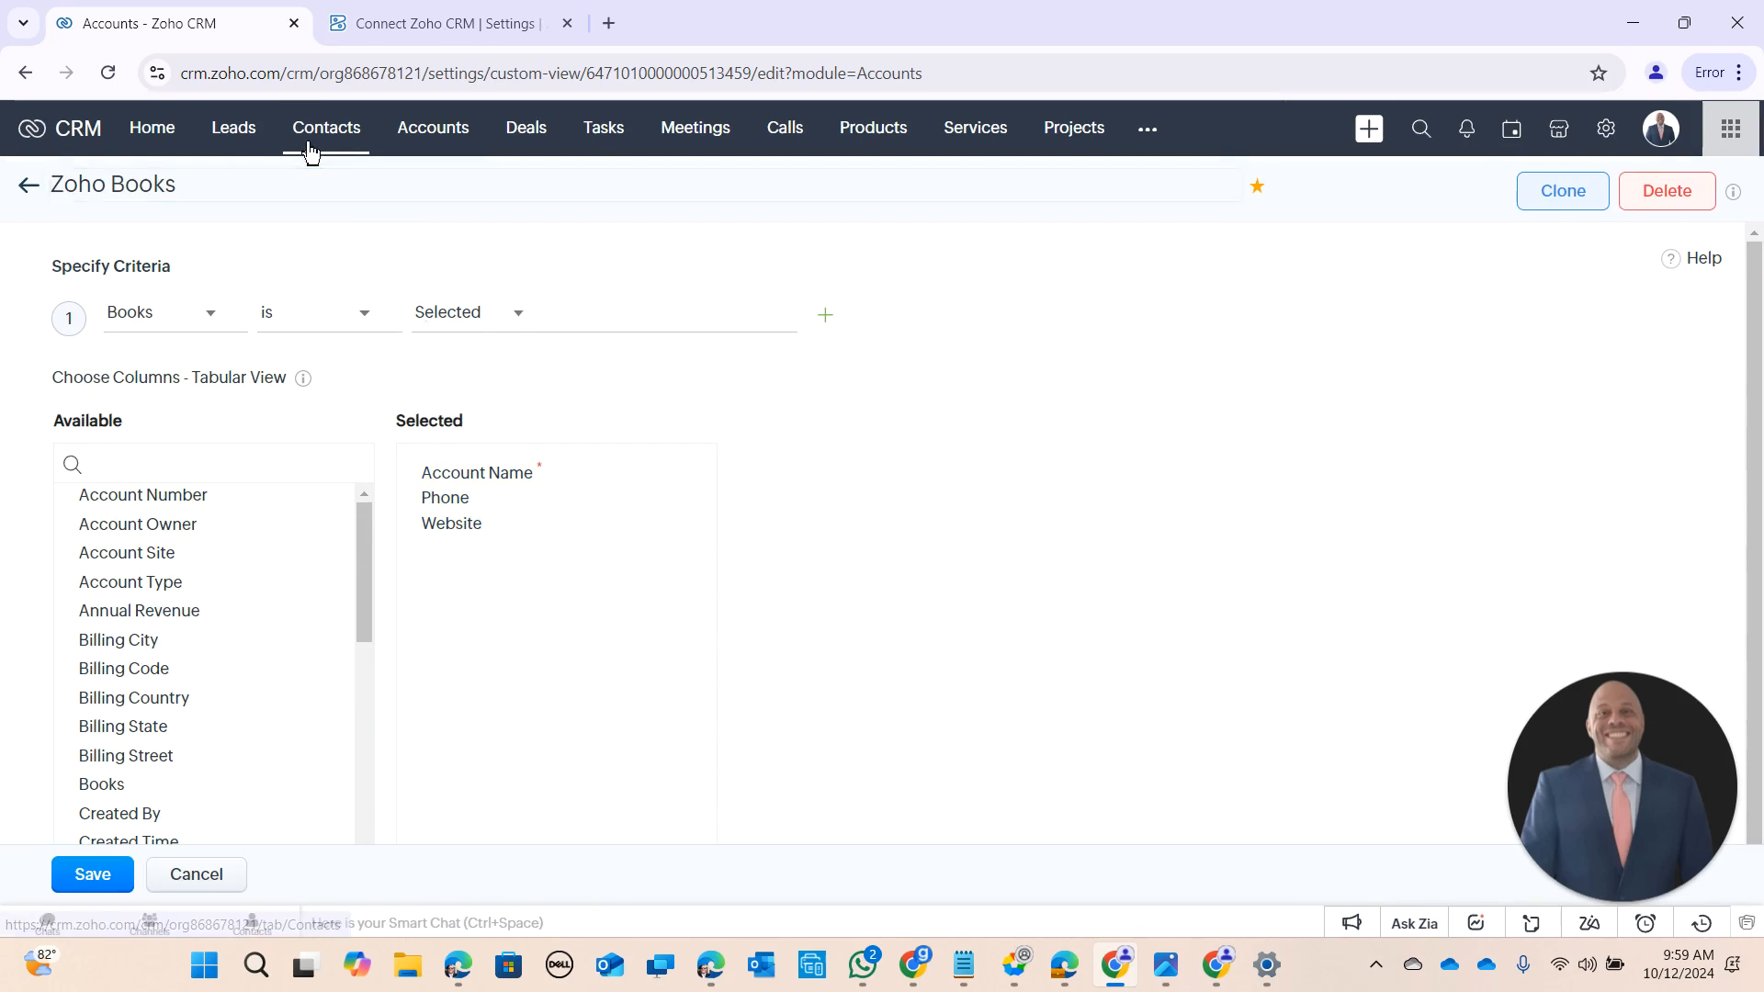
click(195, 186)
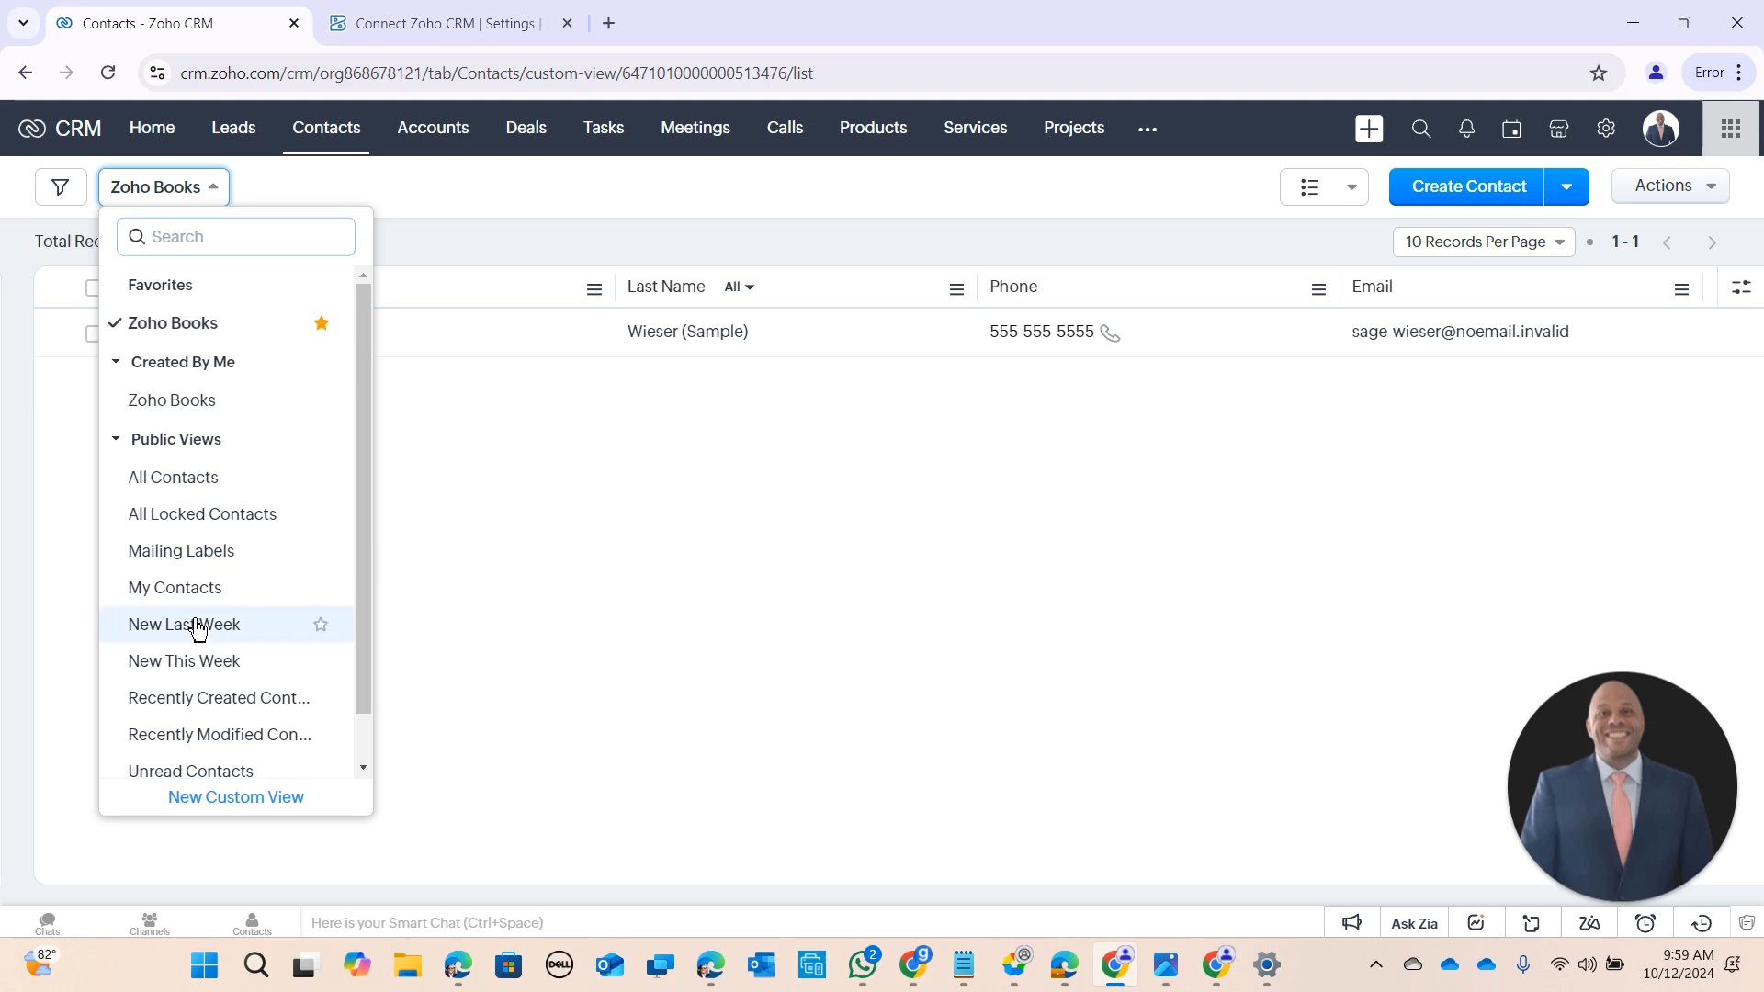
click(184, 588)
click(177, 188)
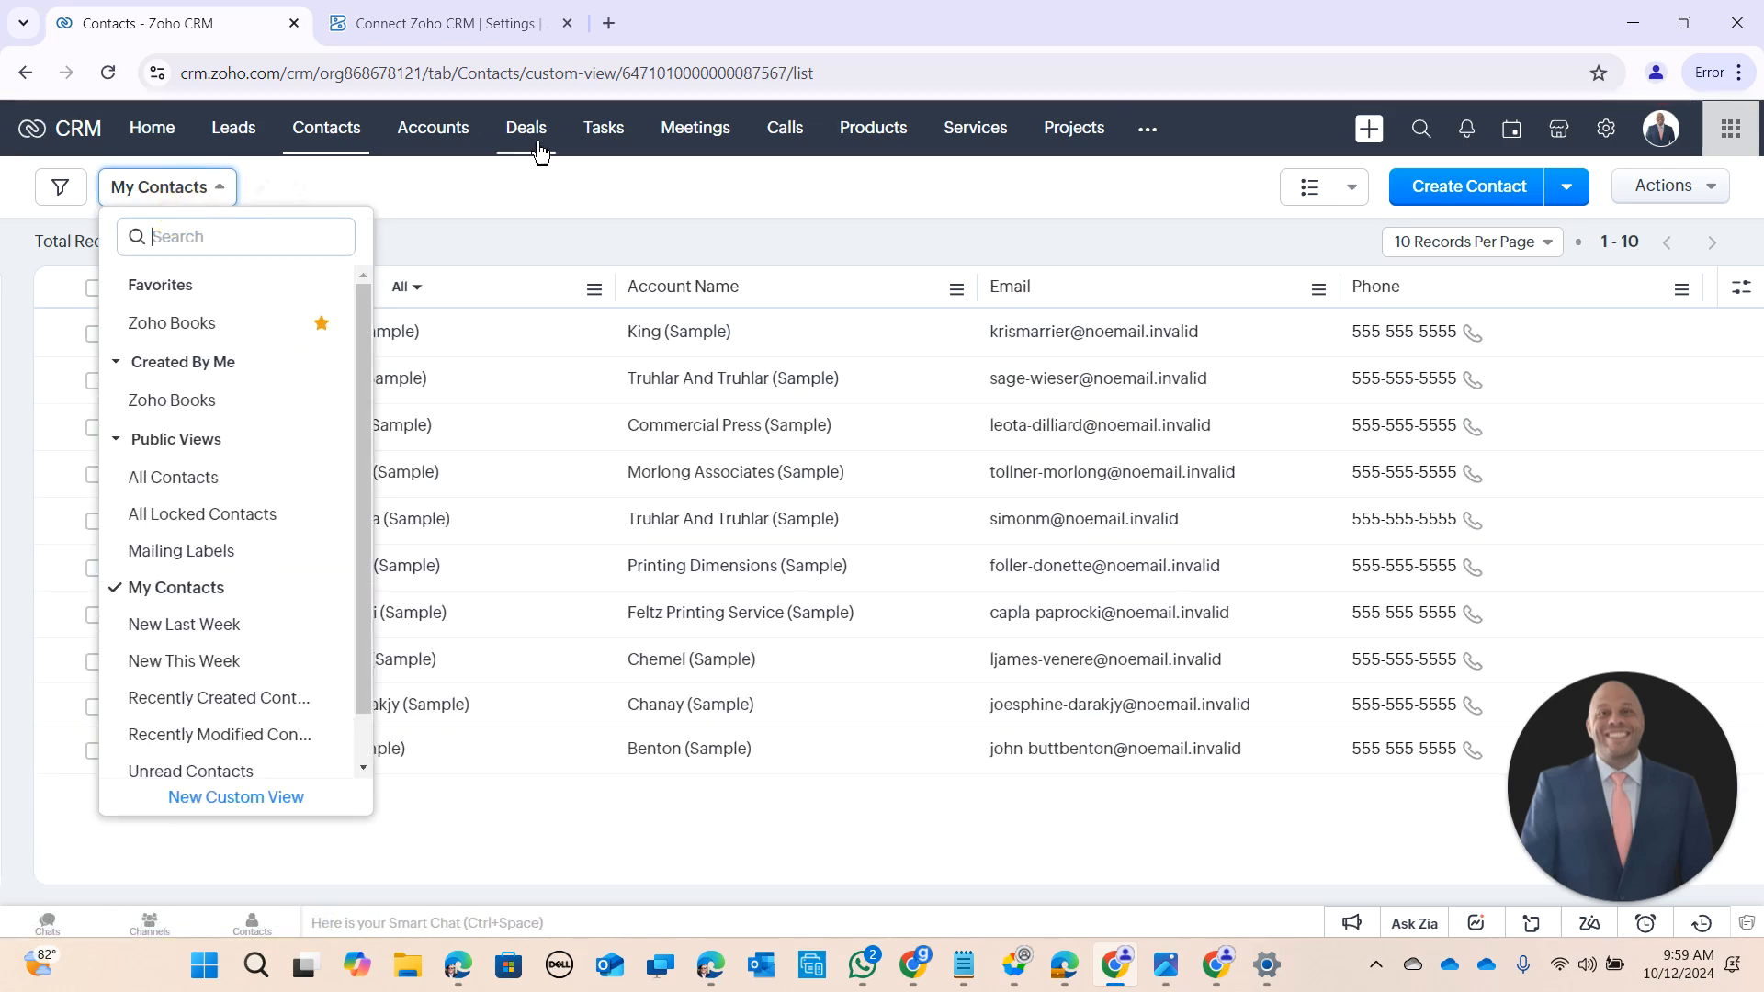
Step: Open the Products list, switch it to the Zoho Books view, and look over the available views
click(880, 140)
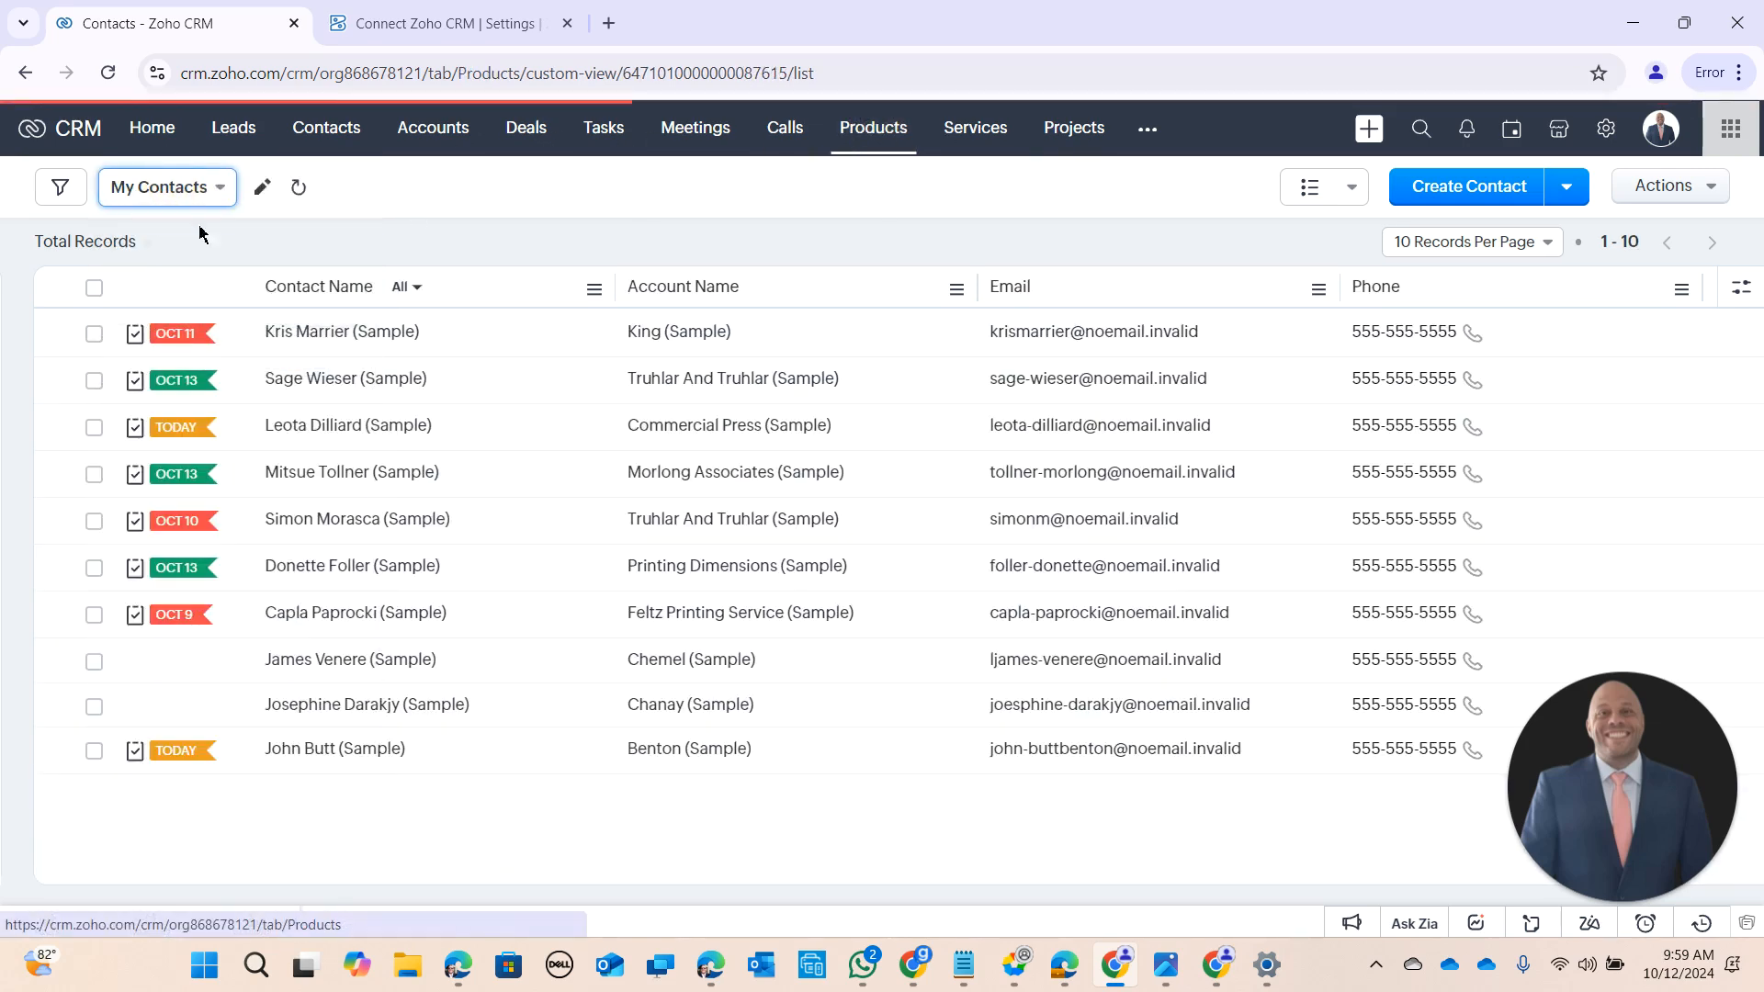
click(198, 195)
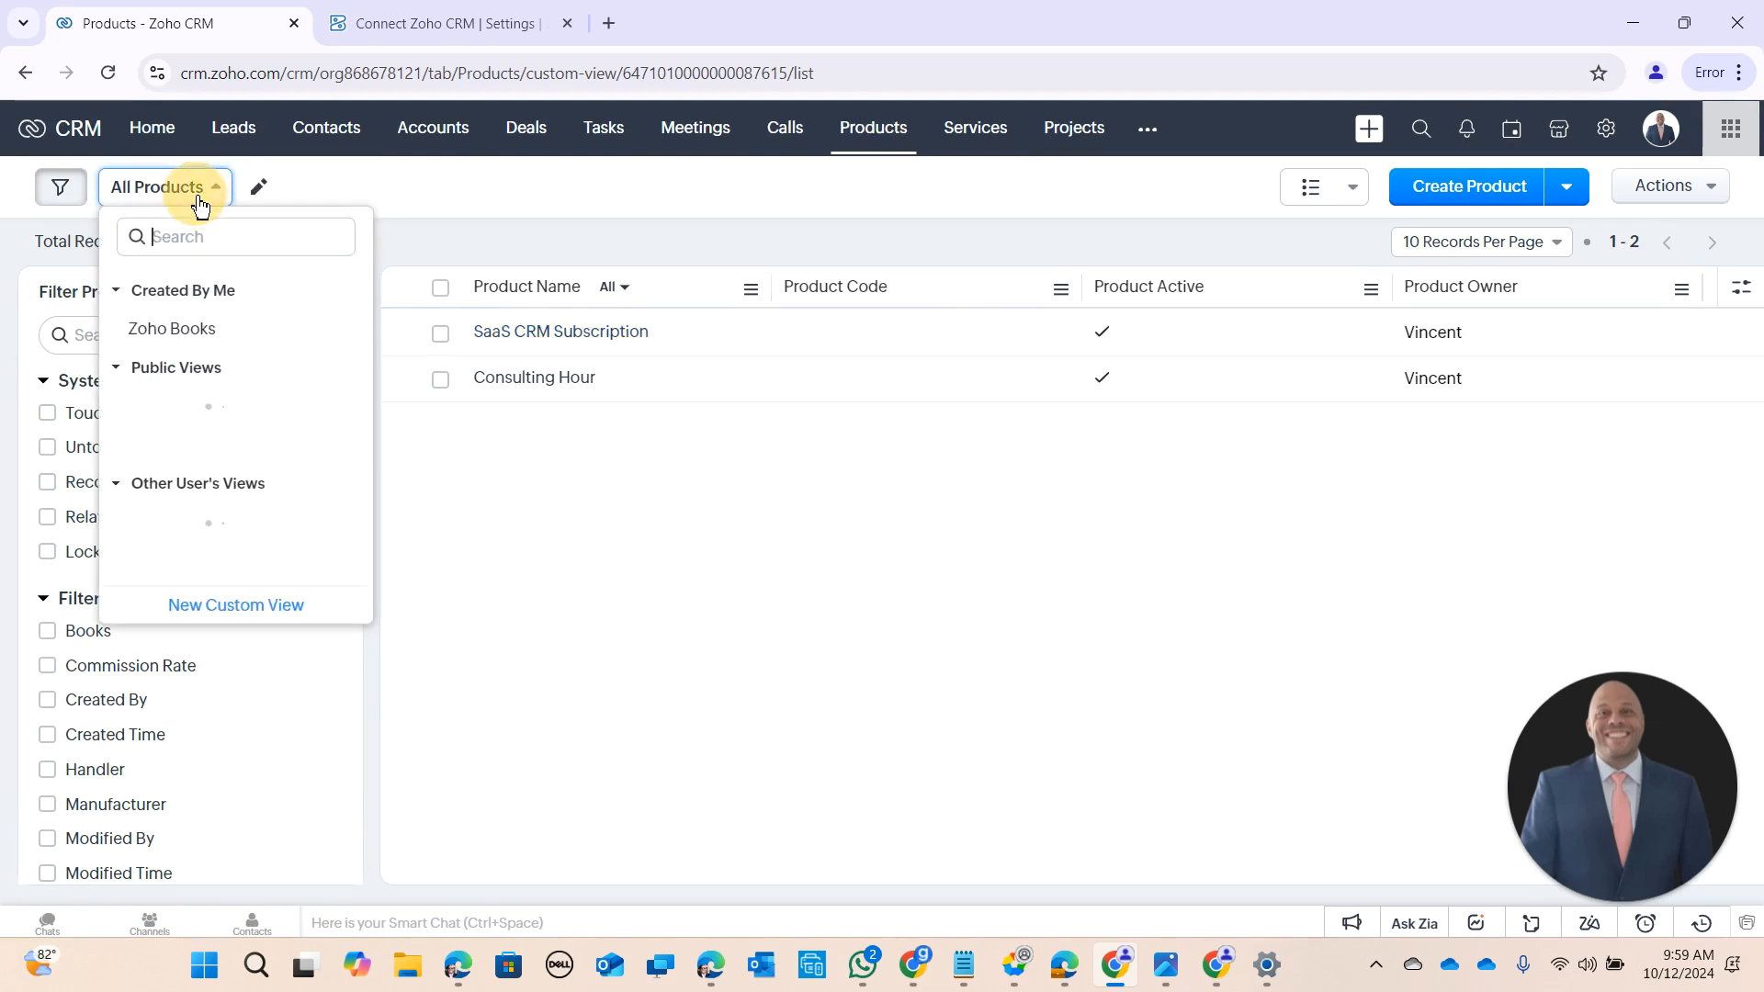
click(192, 329)
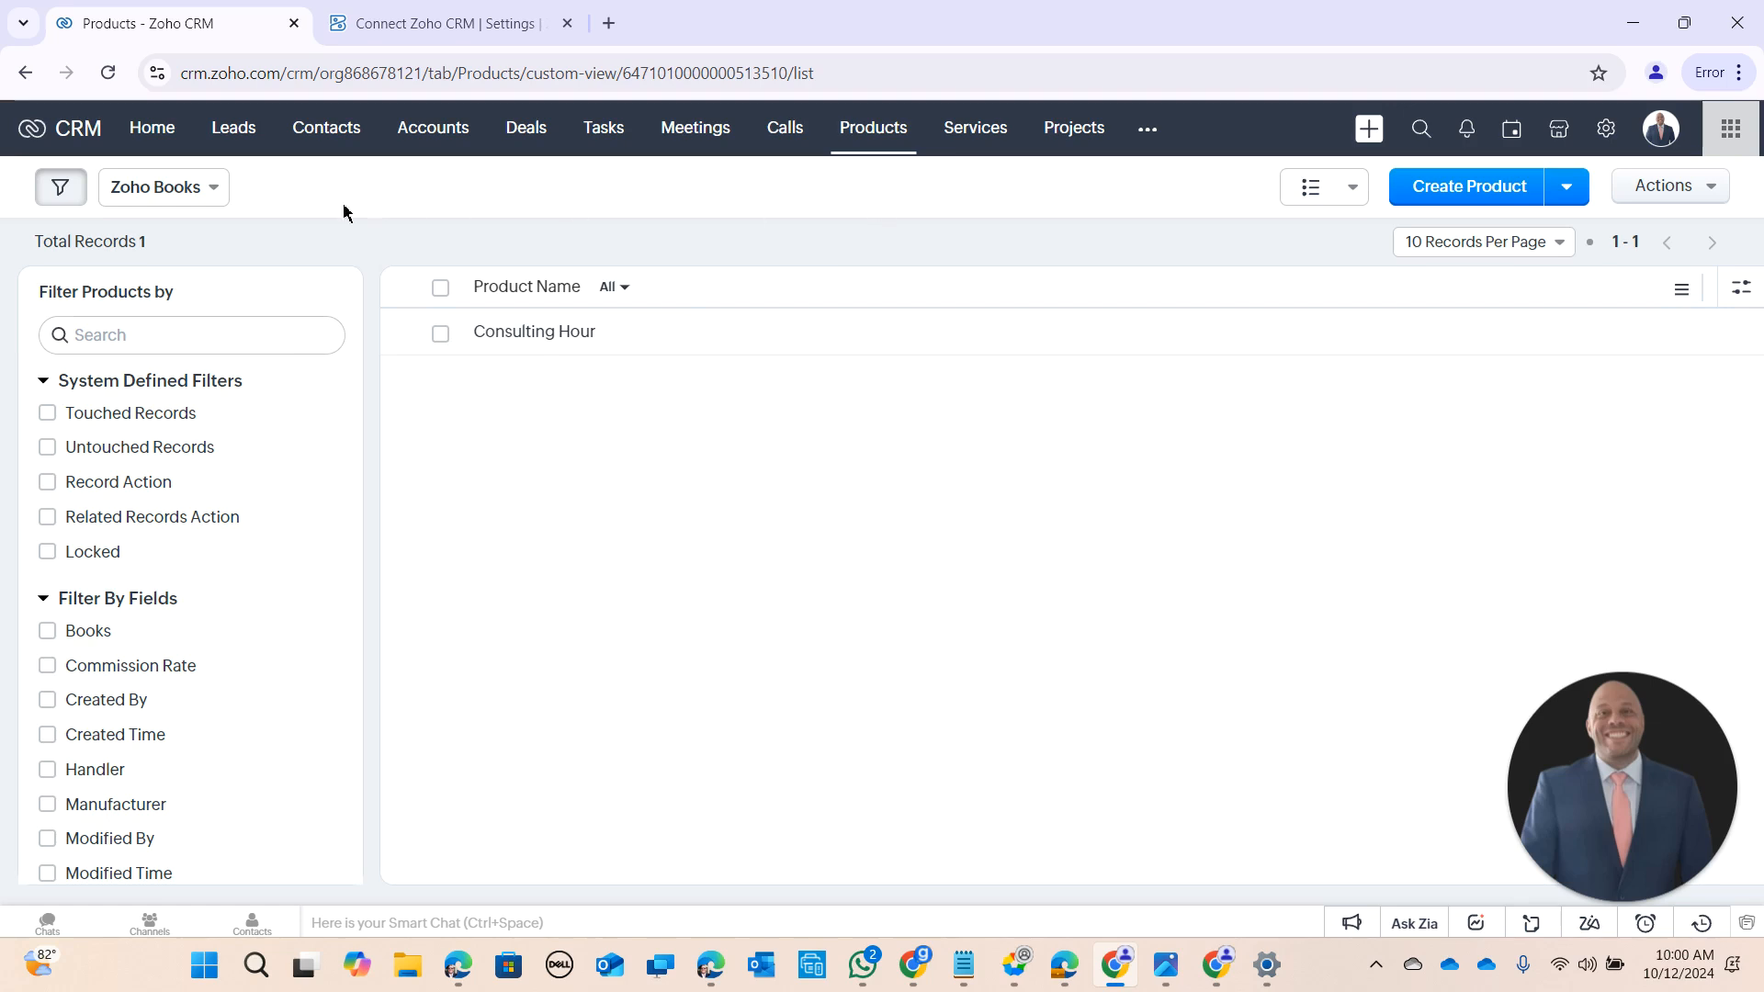
click(181, 187)
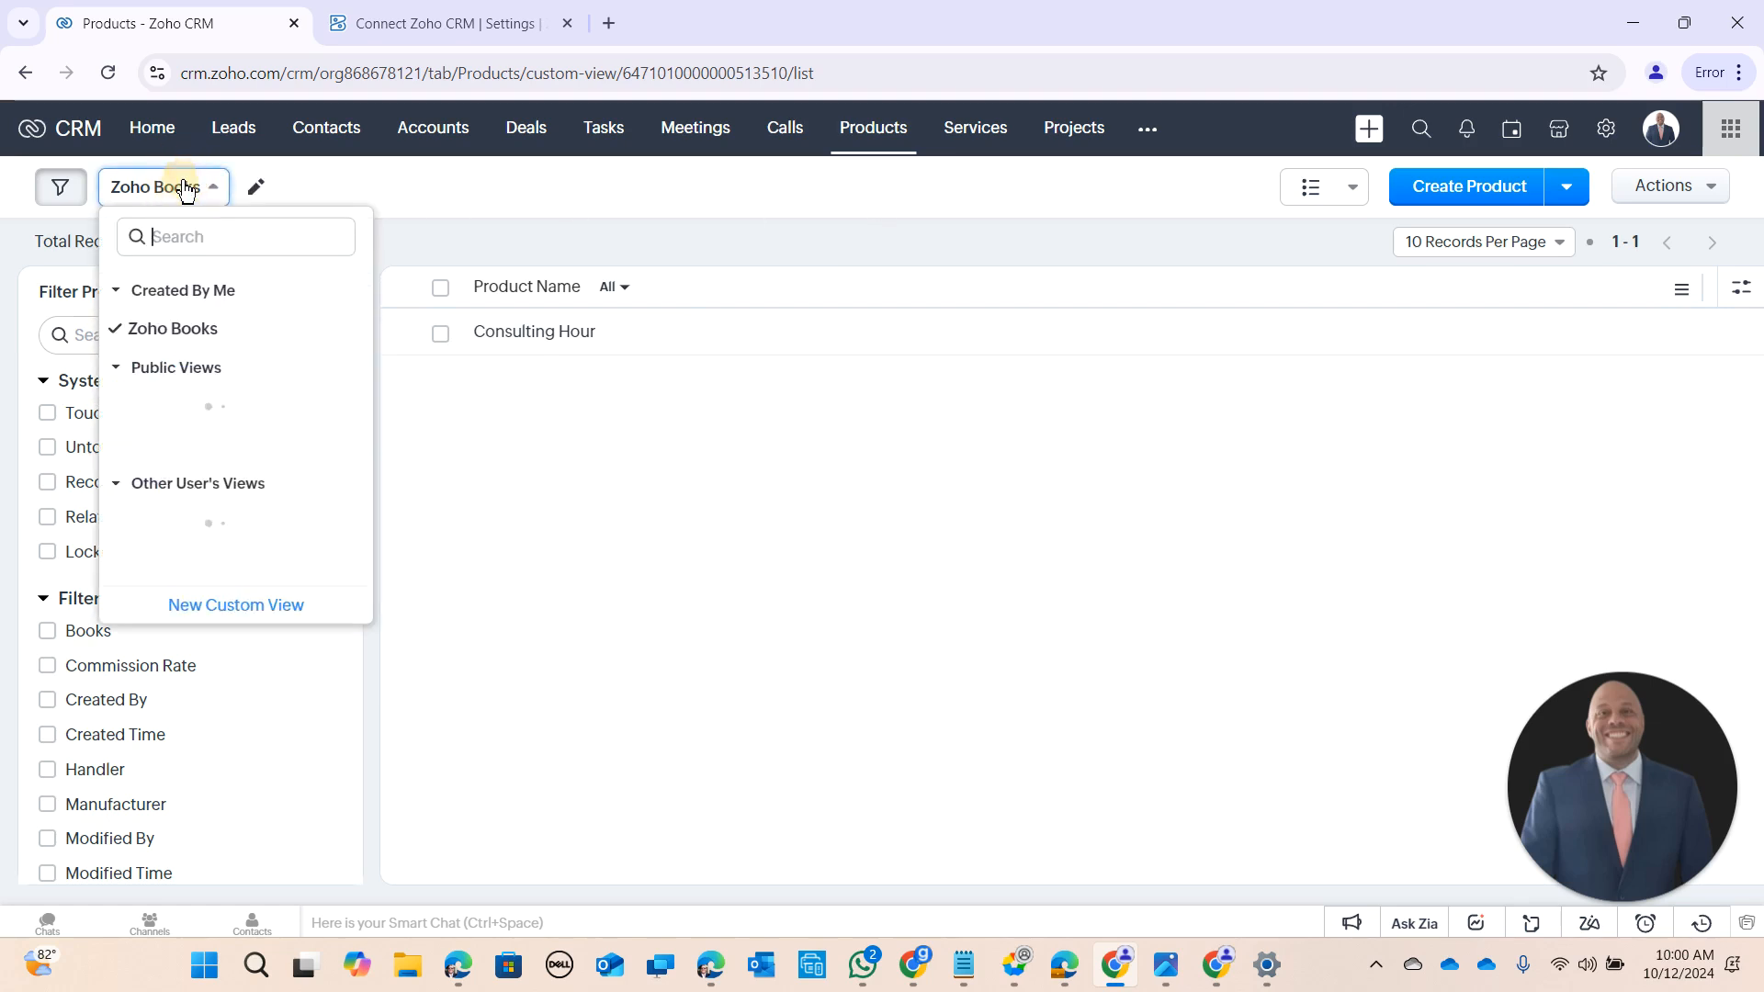
click(373, 197)
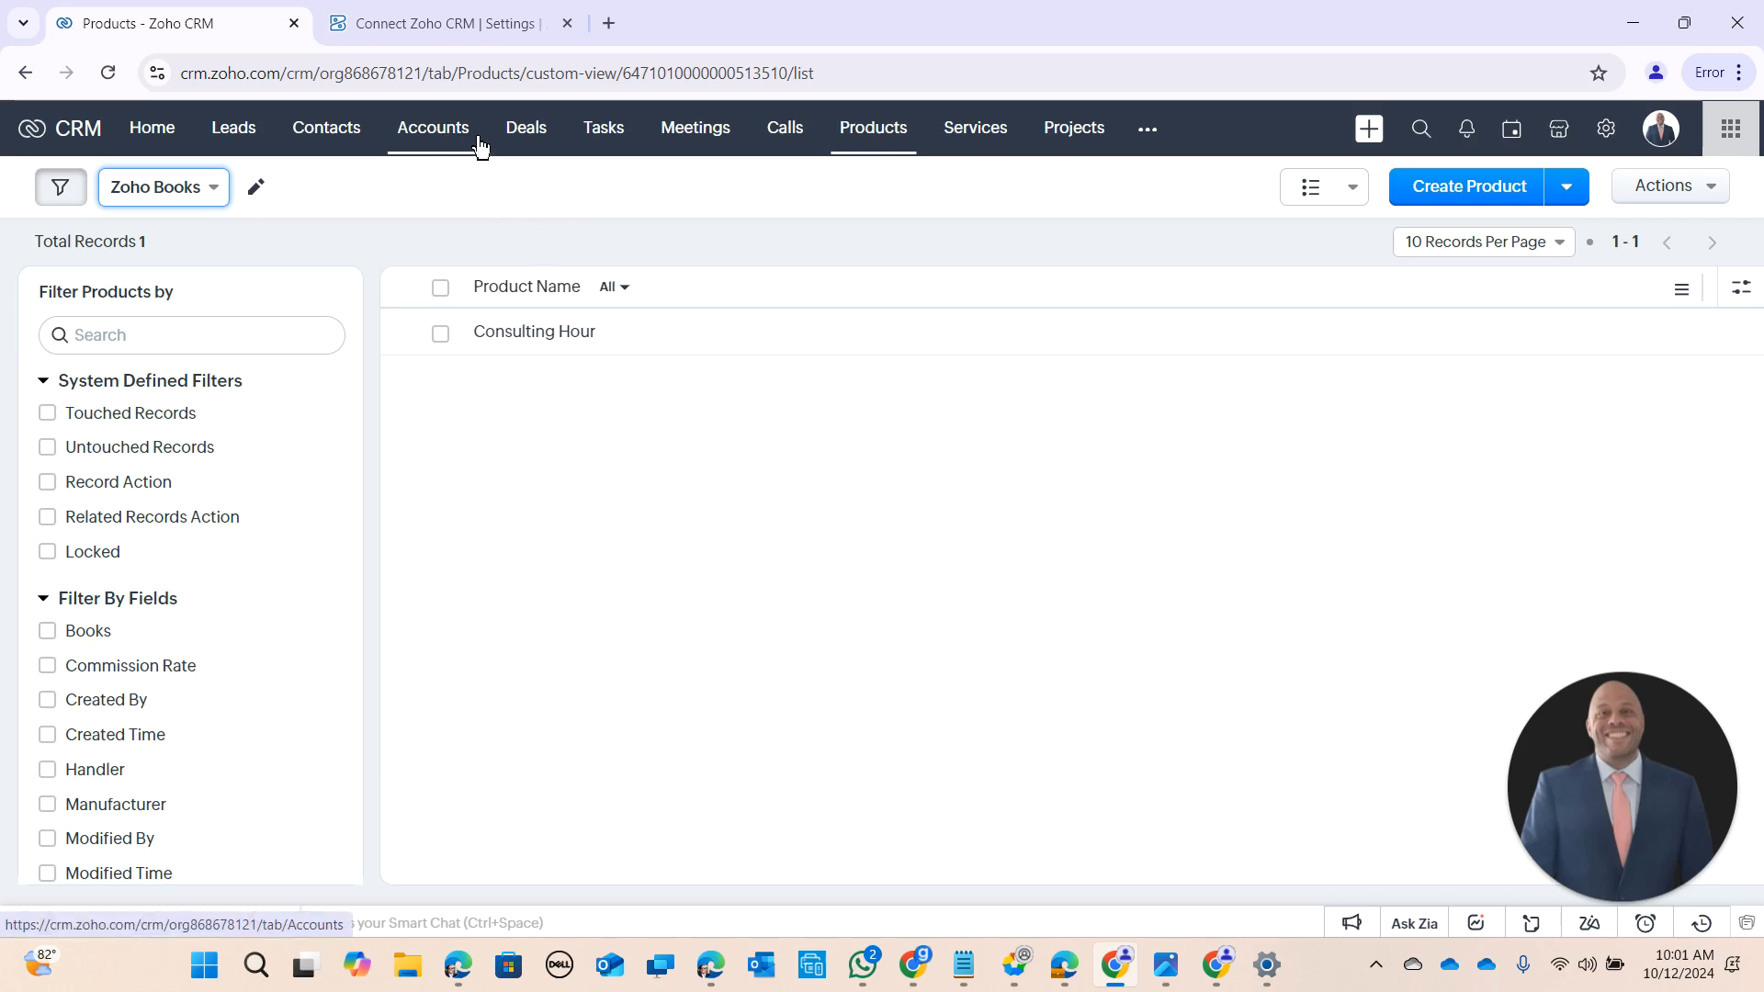
Step: Open the Truhlar And Truhlar (Sample) account from the Accounts list and examine its Books field under Integration
click(443, 138)
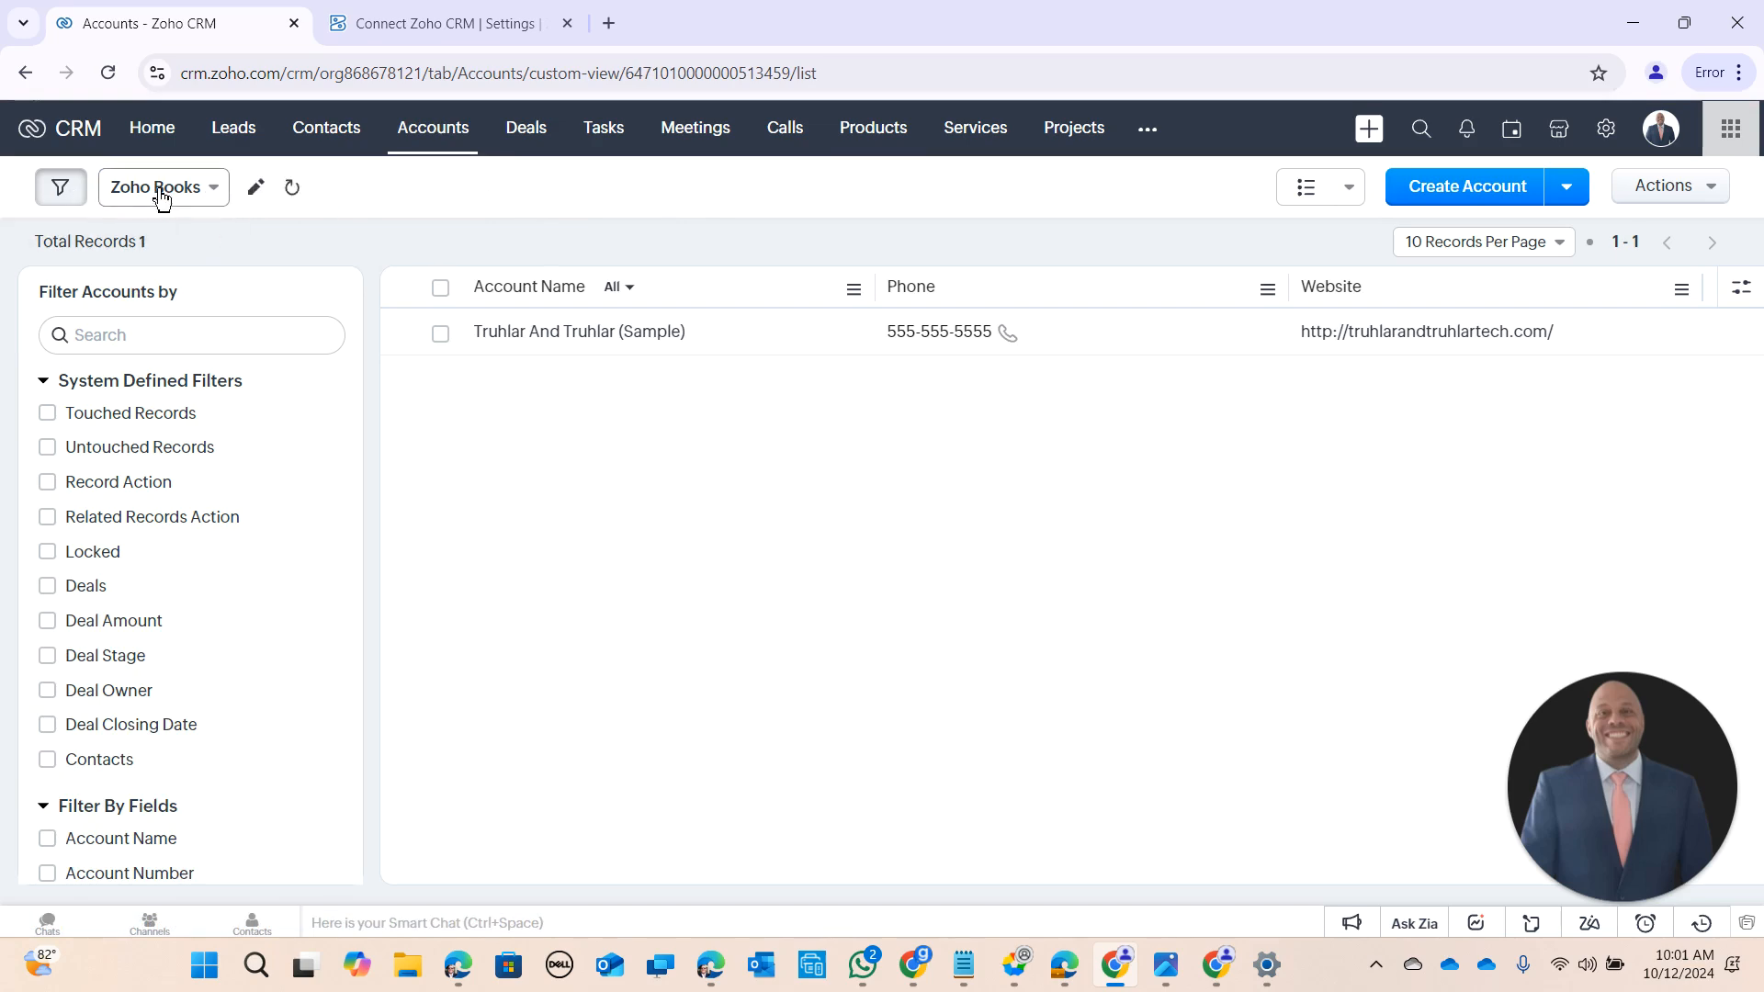
click(791, 332)
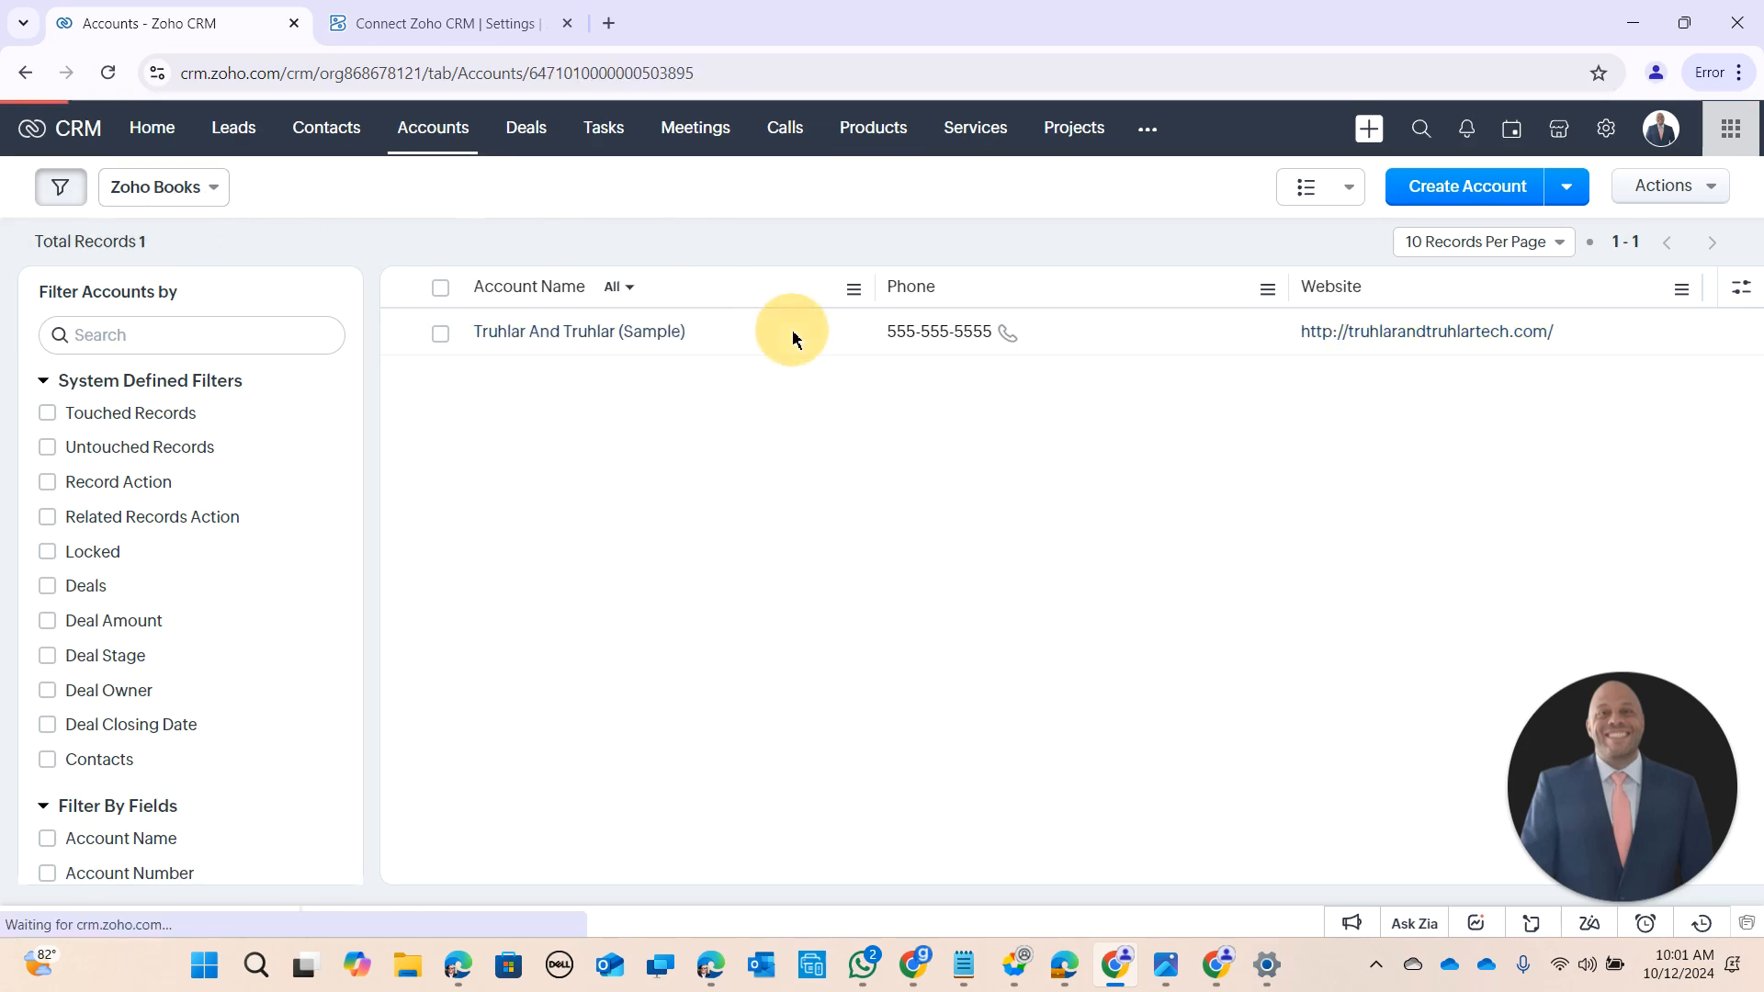
scroll(756, 474, down, 6)
scroll(756, 474, up, 3)
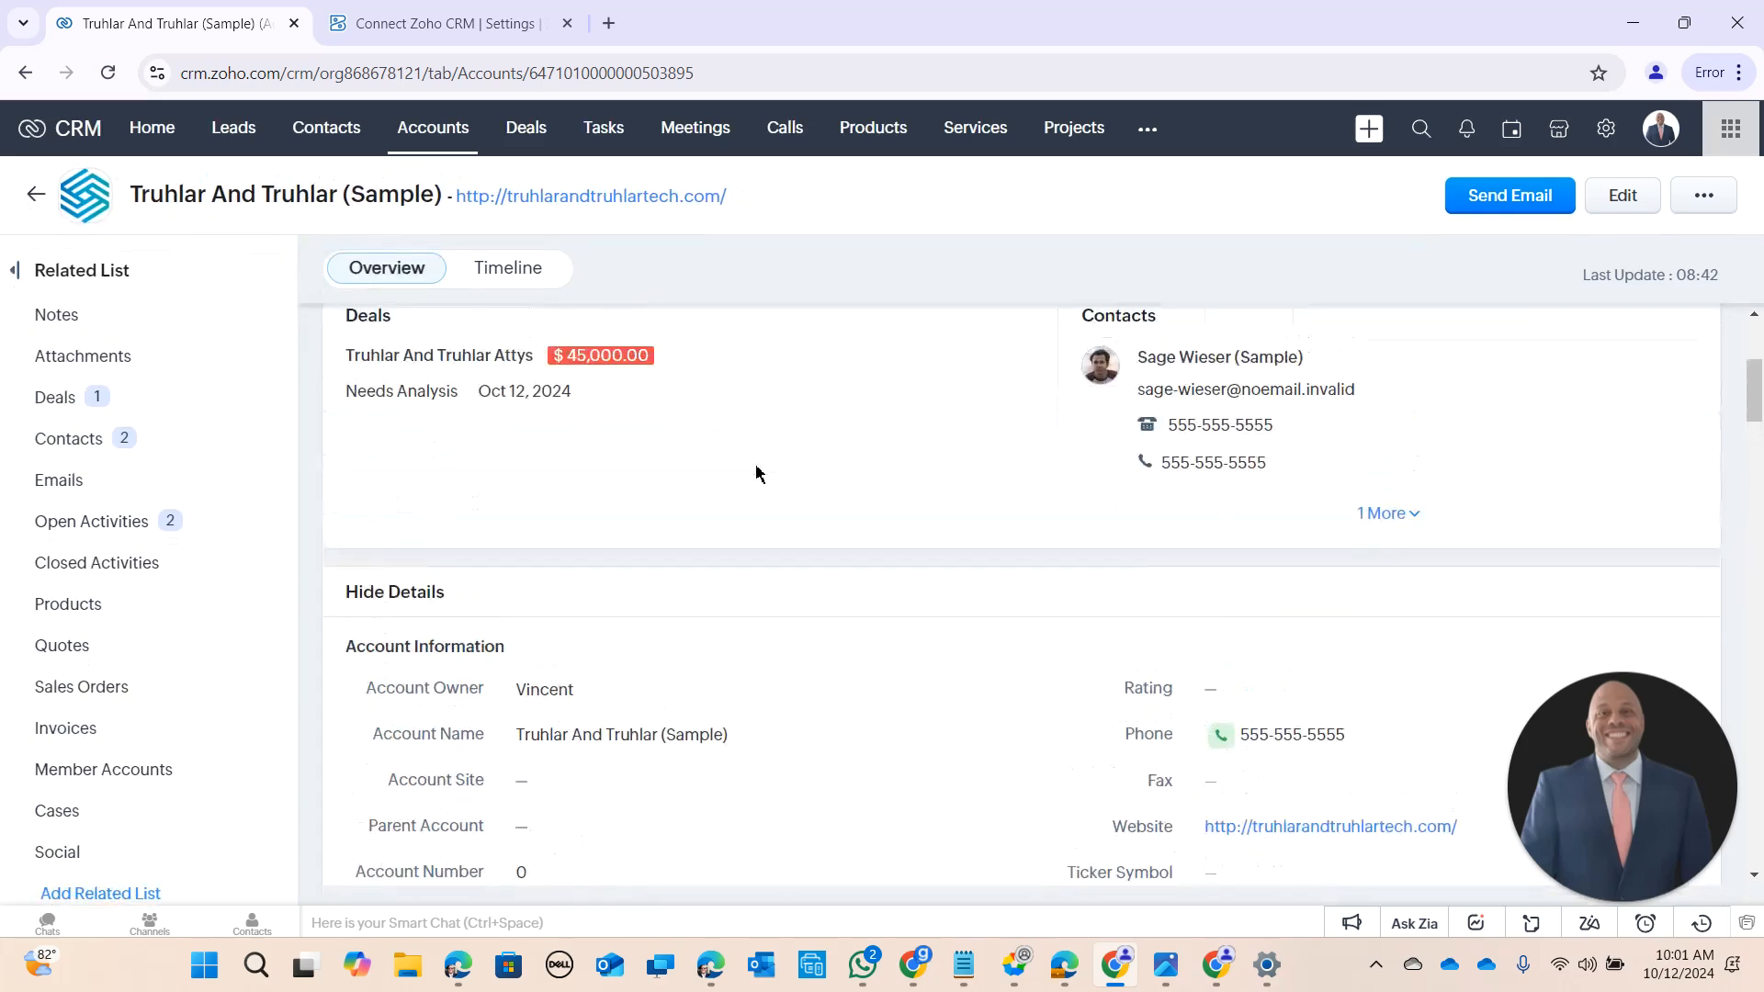
scroll(756, 474, down, 10)
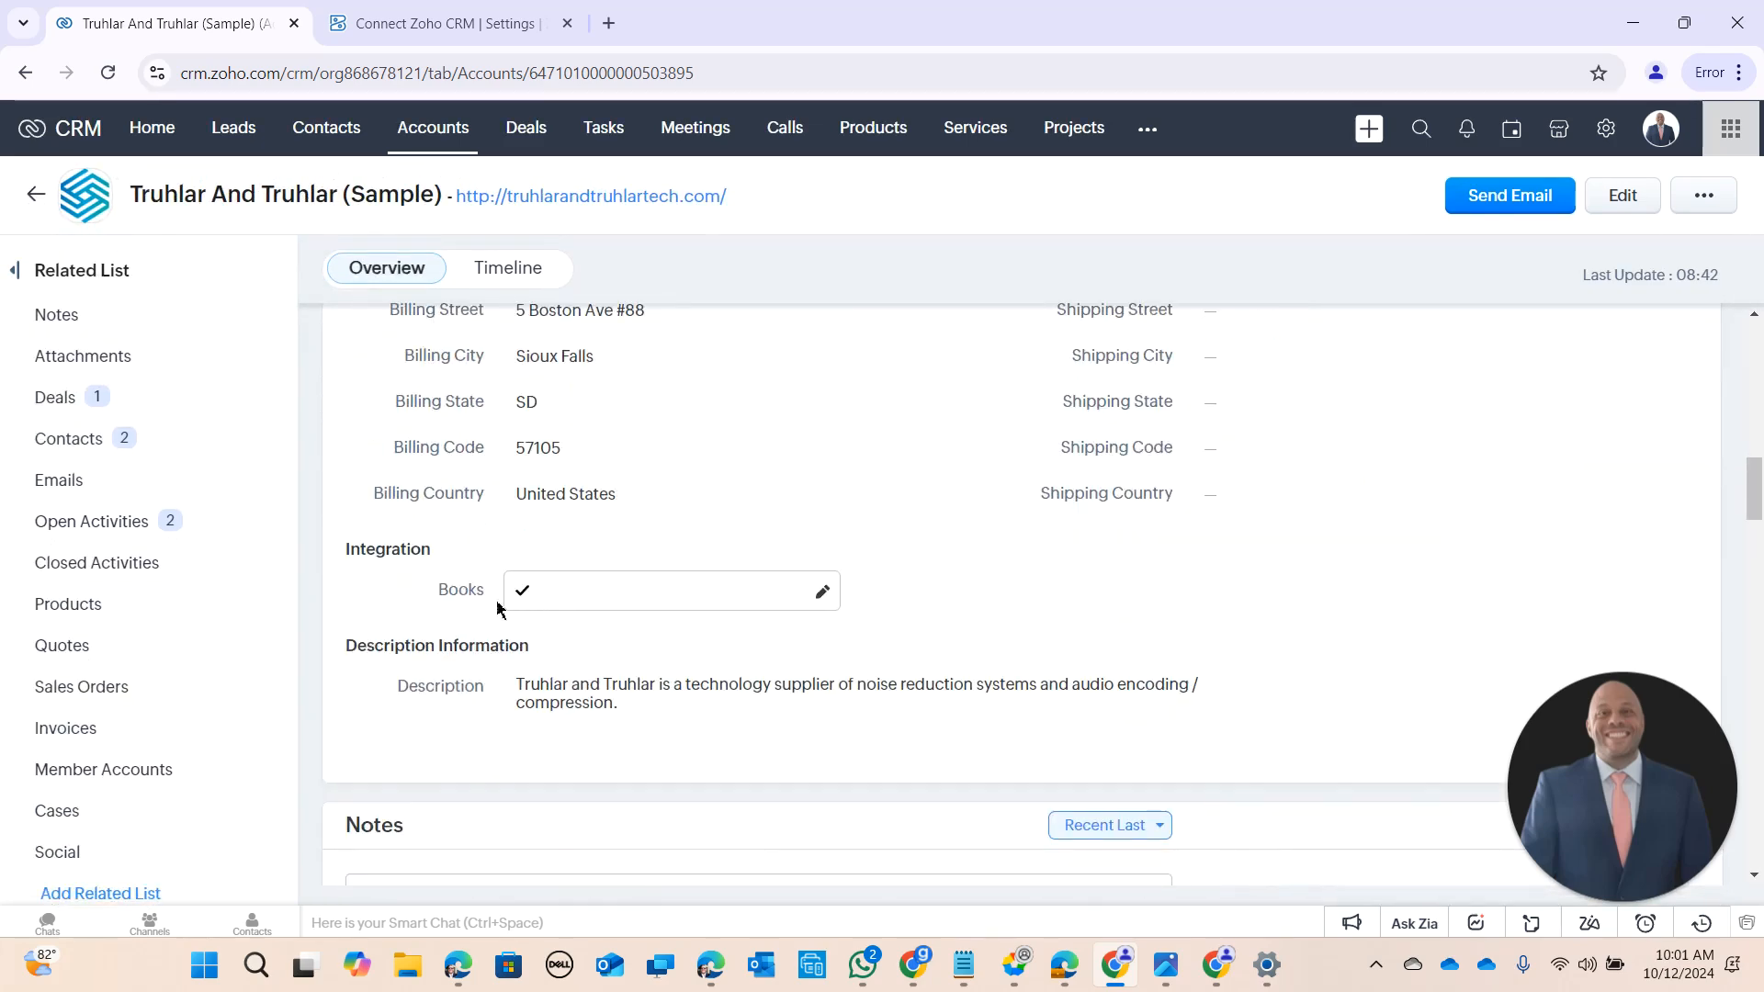
Step: Open the account's related contact titled Accounts Payable Mgr. and examine the Books field under Integrations
click(67, 440)
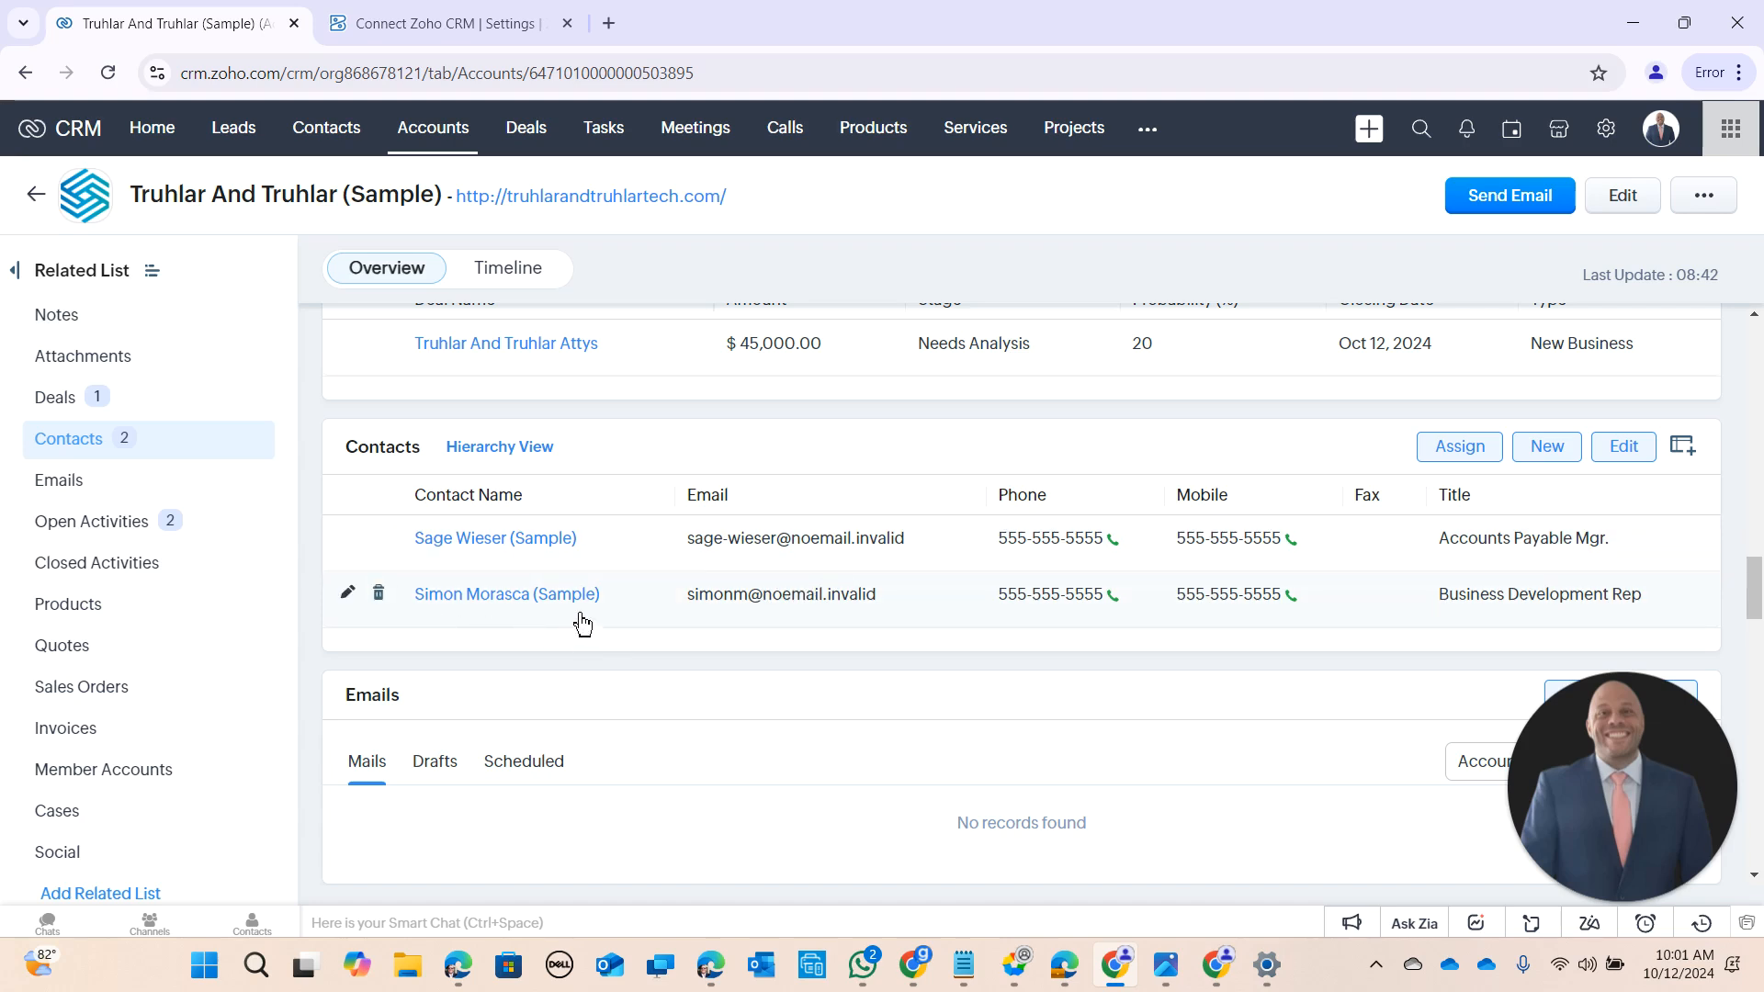
click(478, 549)
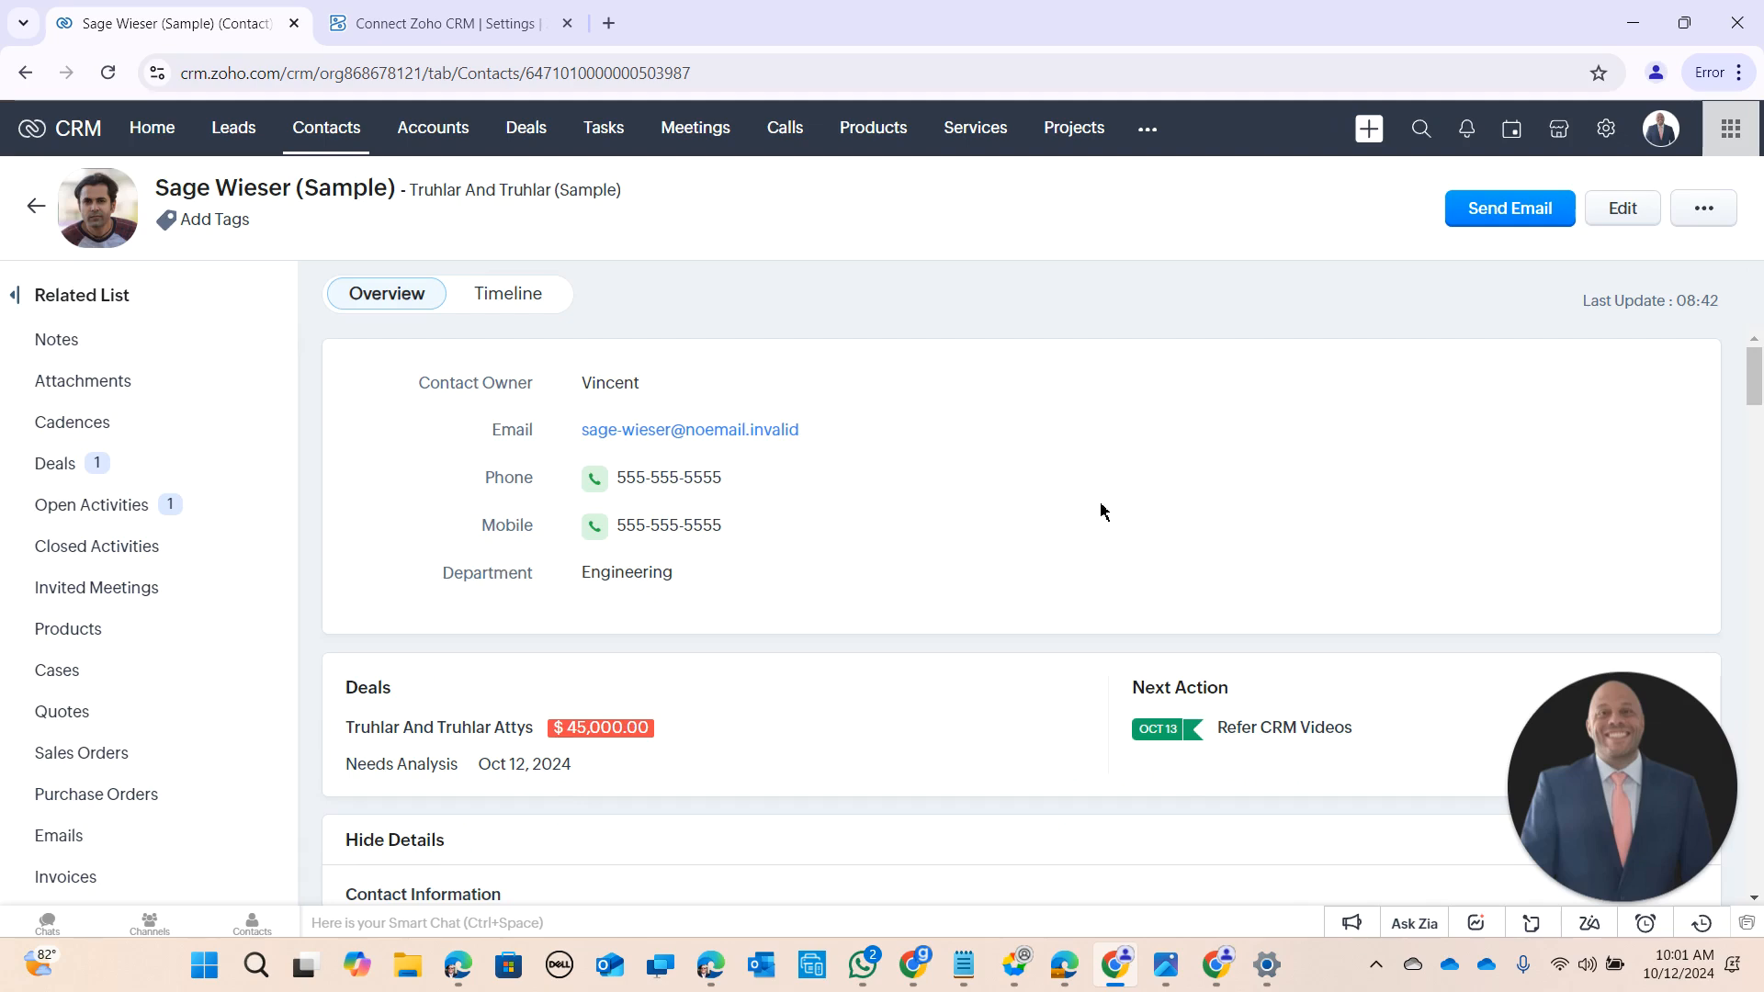
scroll(1101, 512, down, 10)
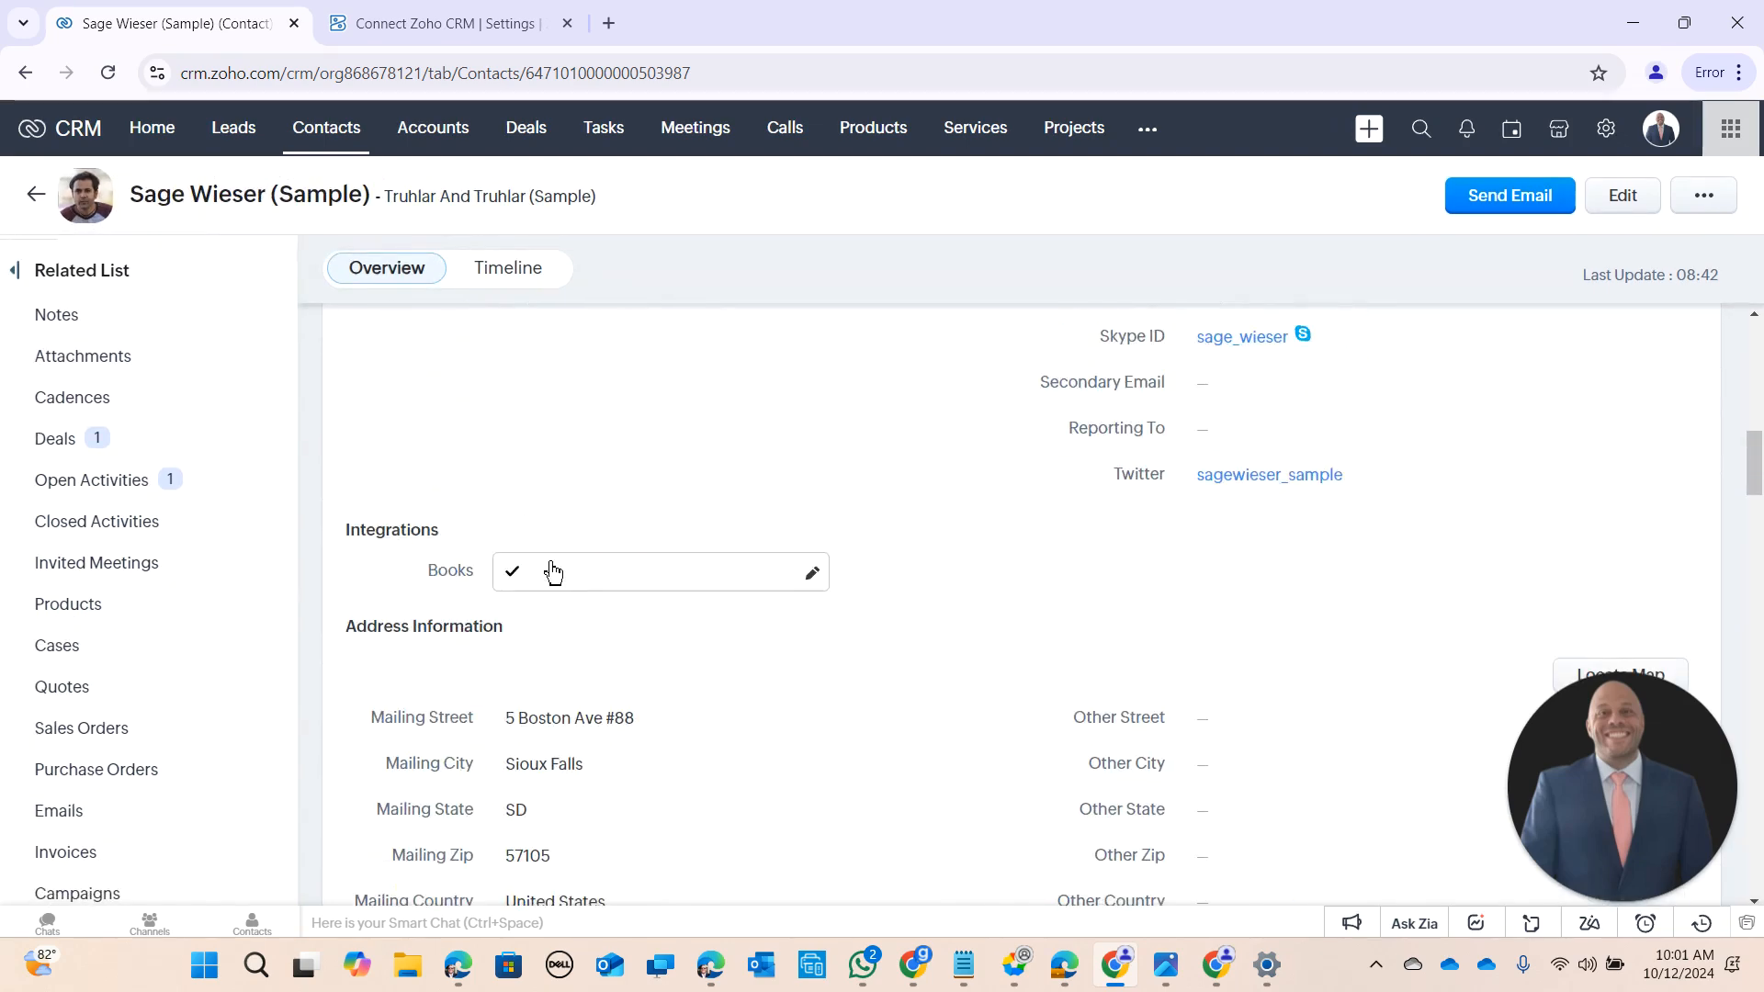
Step: Switch the Products list to the All Products view, open the Consulting Hour product, and examine its Books field under Integration
click(1148, 128)
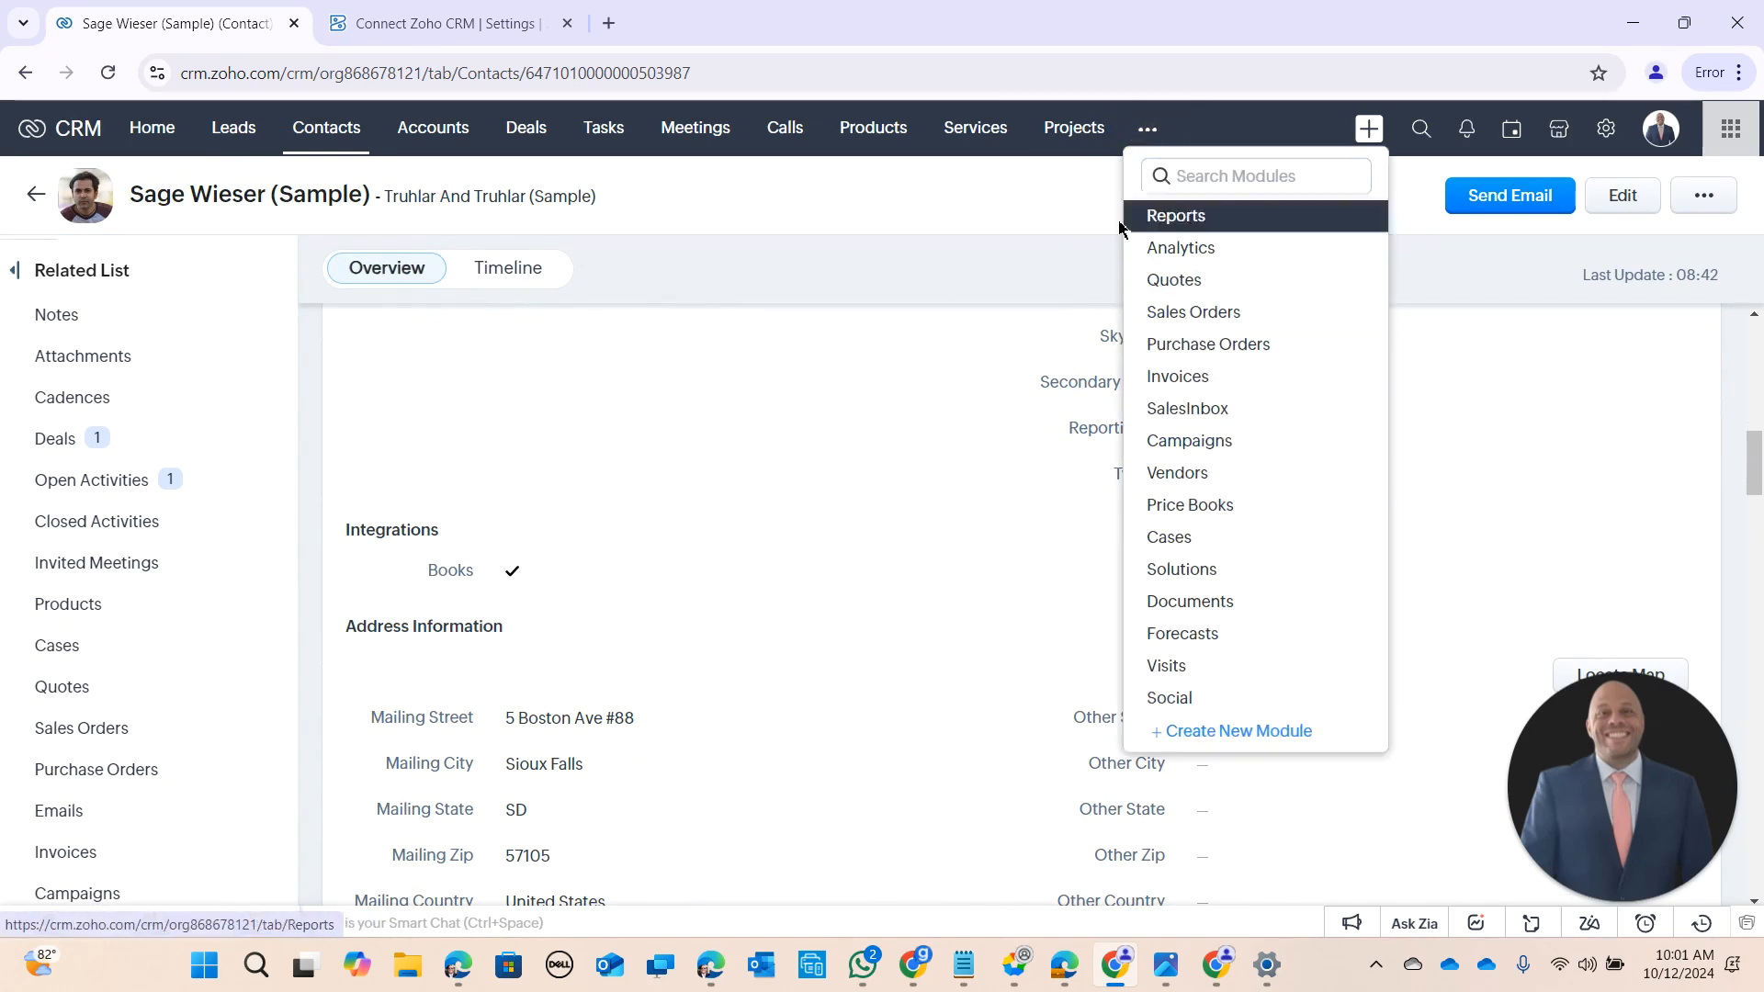
click(914, 139)
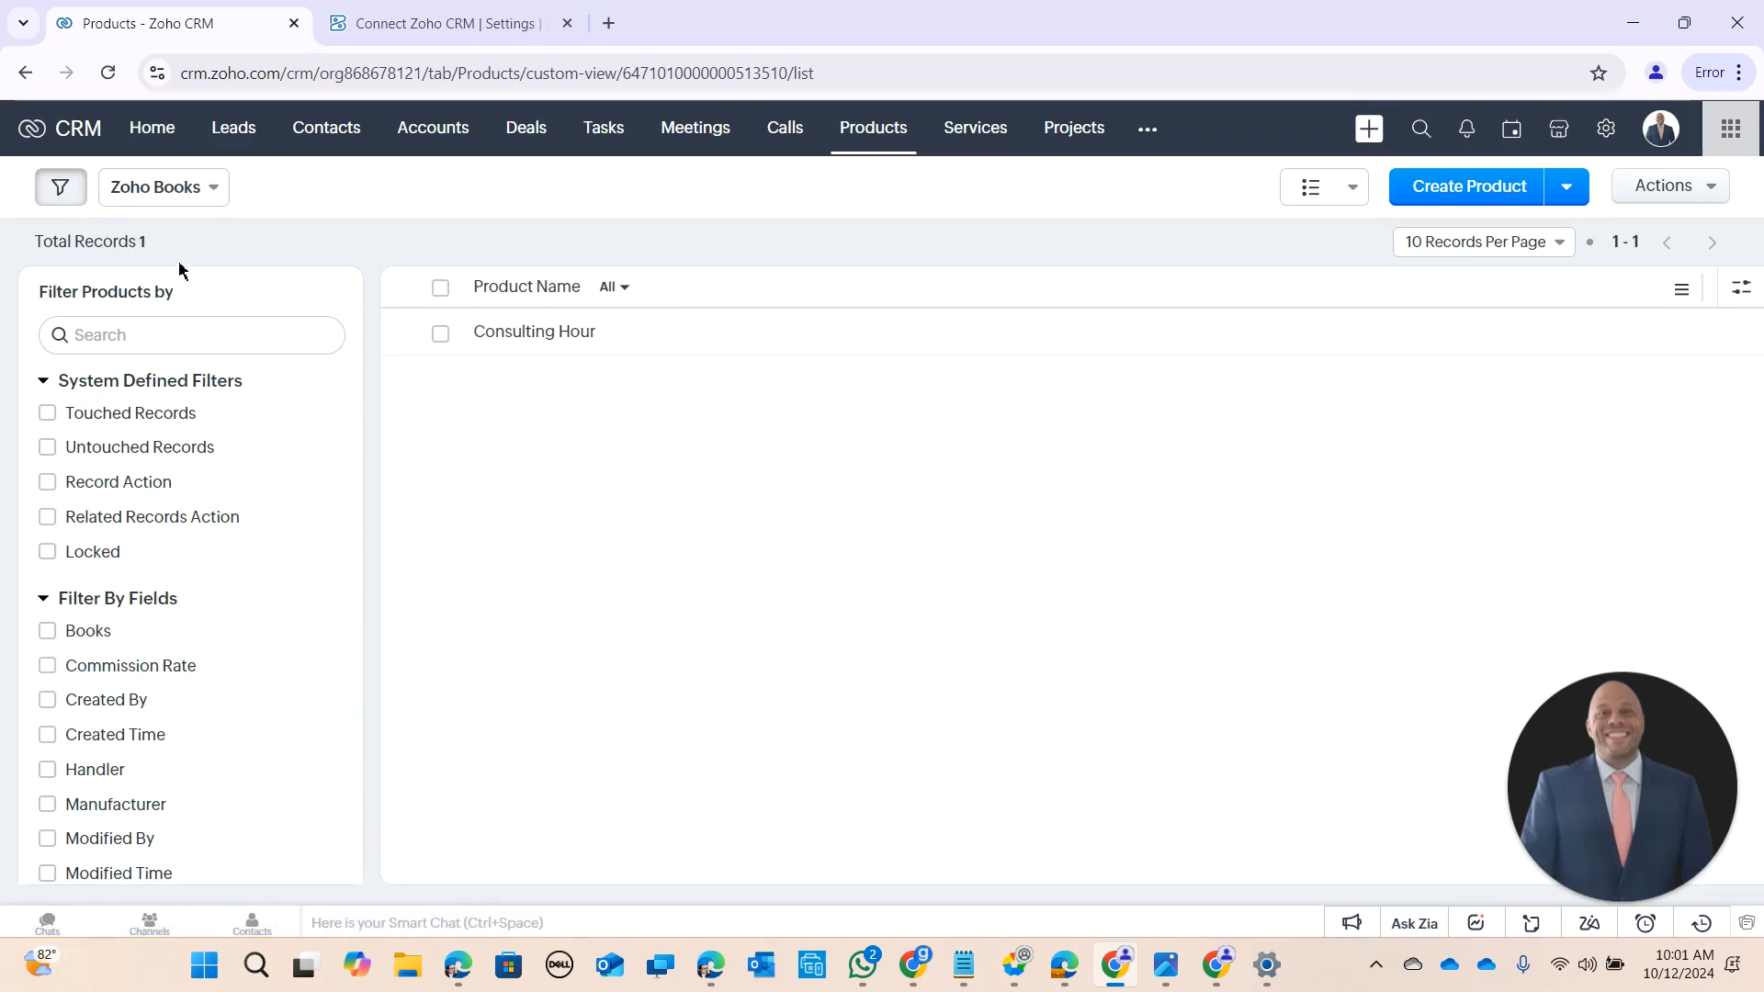
click(142, 193)
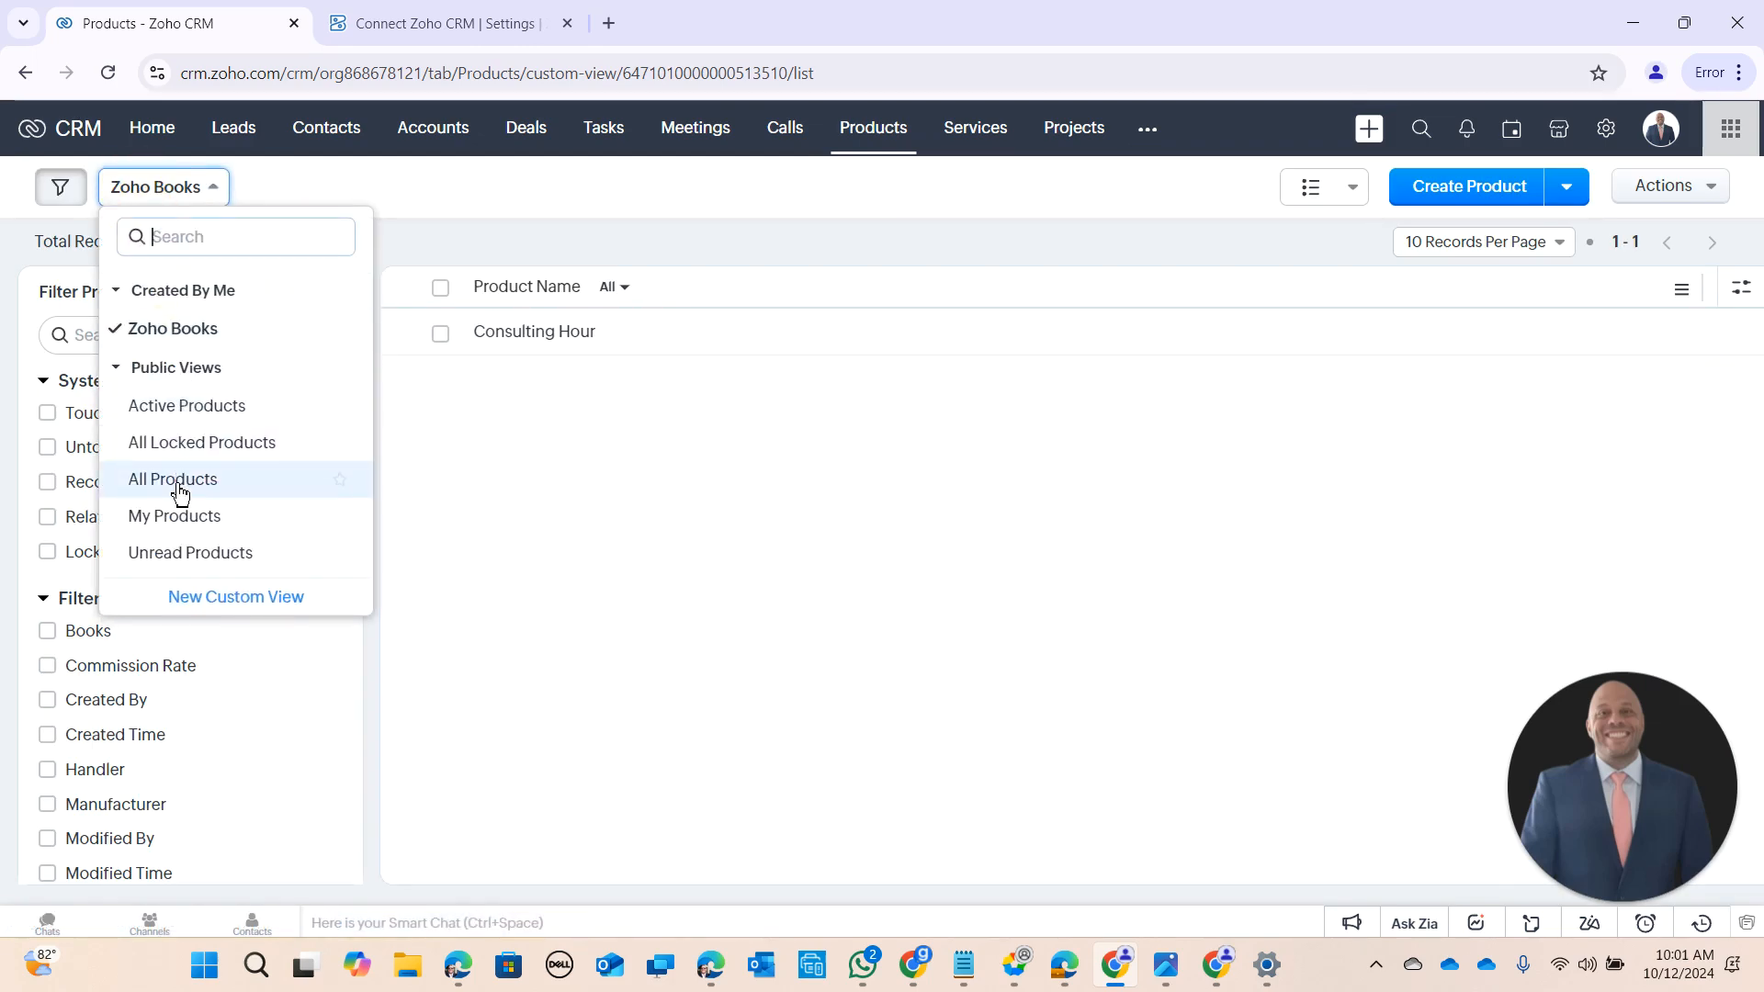
click(229, 479)
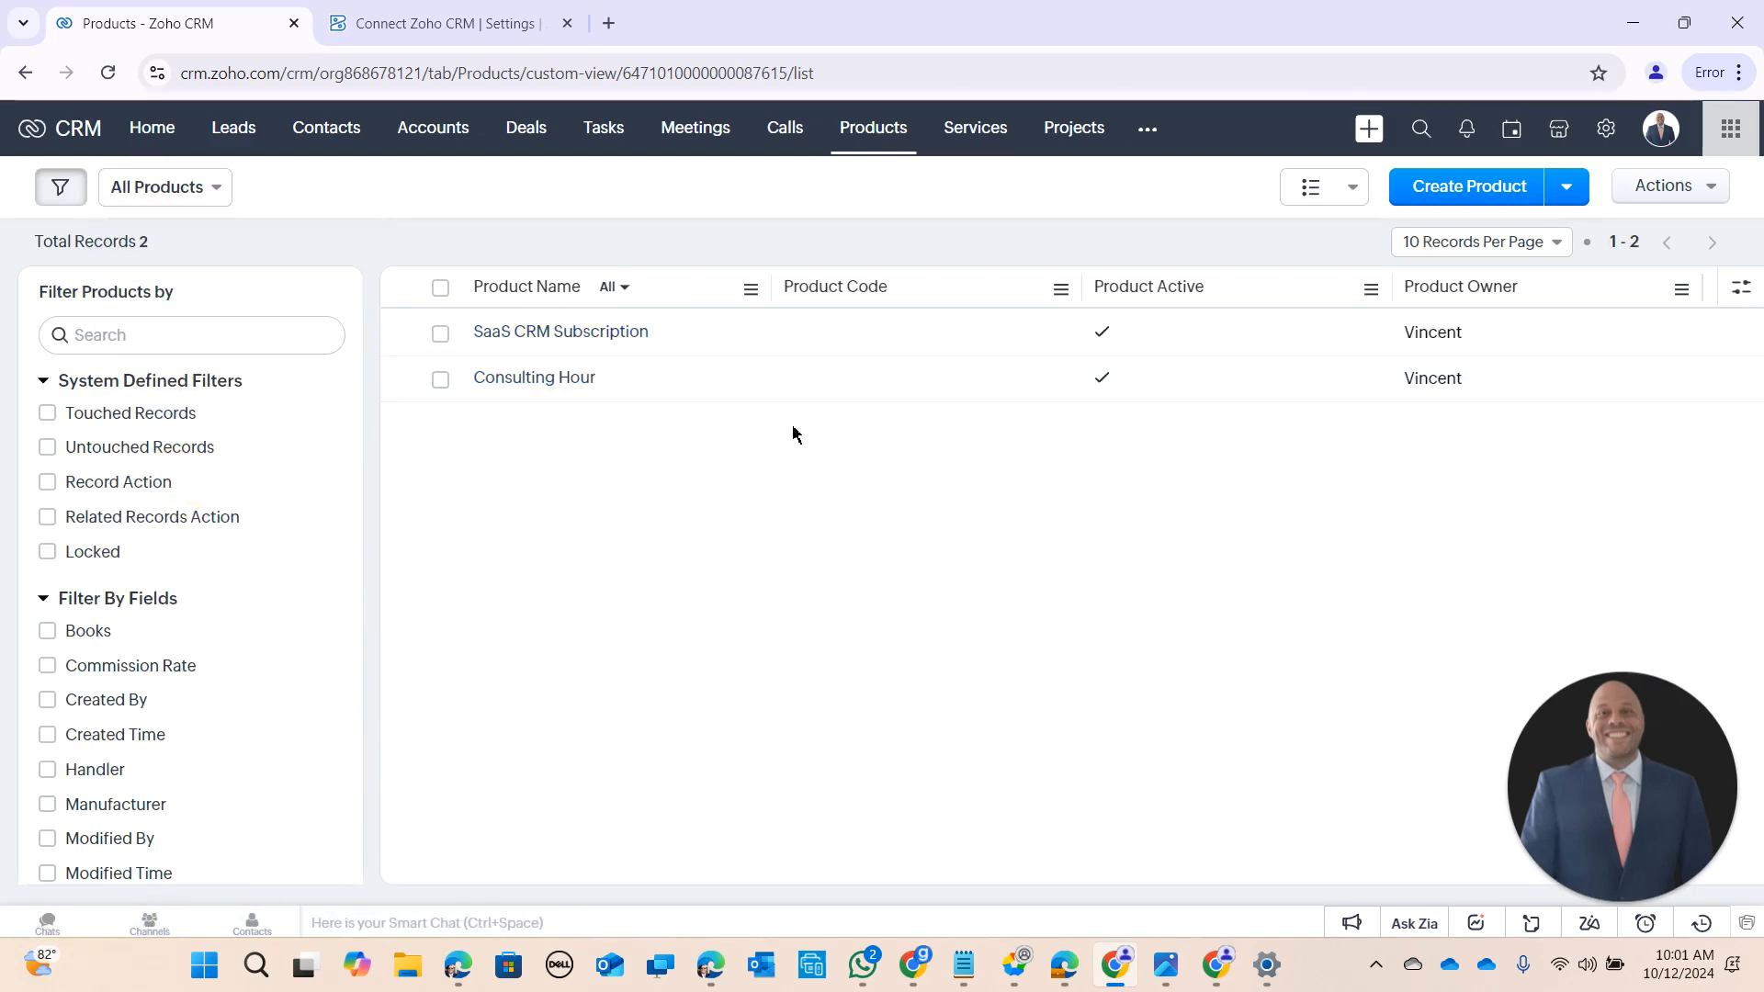
click(589, 386)
scroll(579, 390, down, 6)
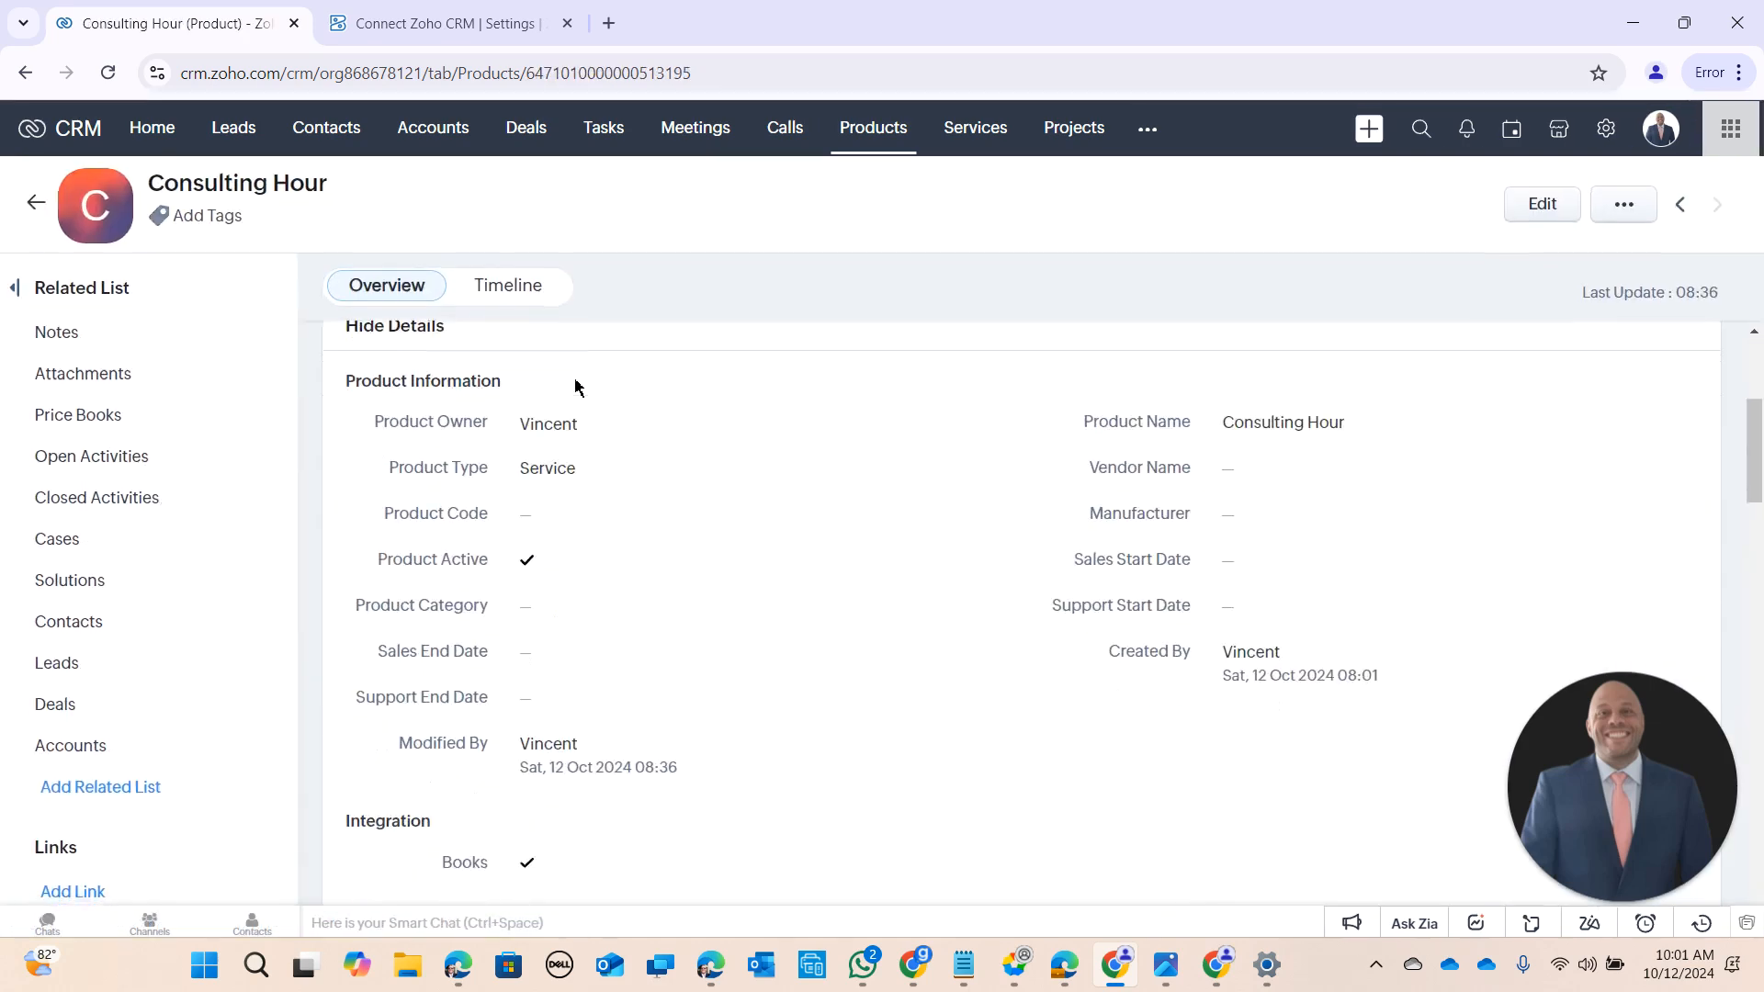
Step: Open the Zoho Corporation record in the Vendors module and examine its Books field under Integrations
click(1148, 128)
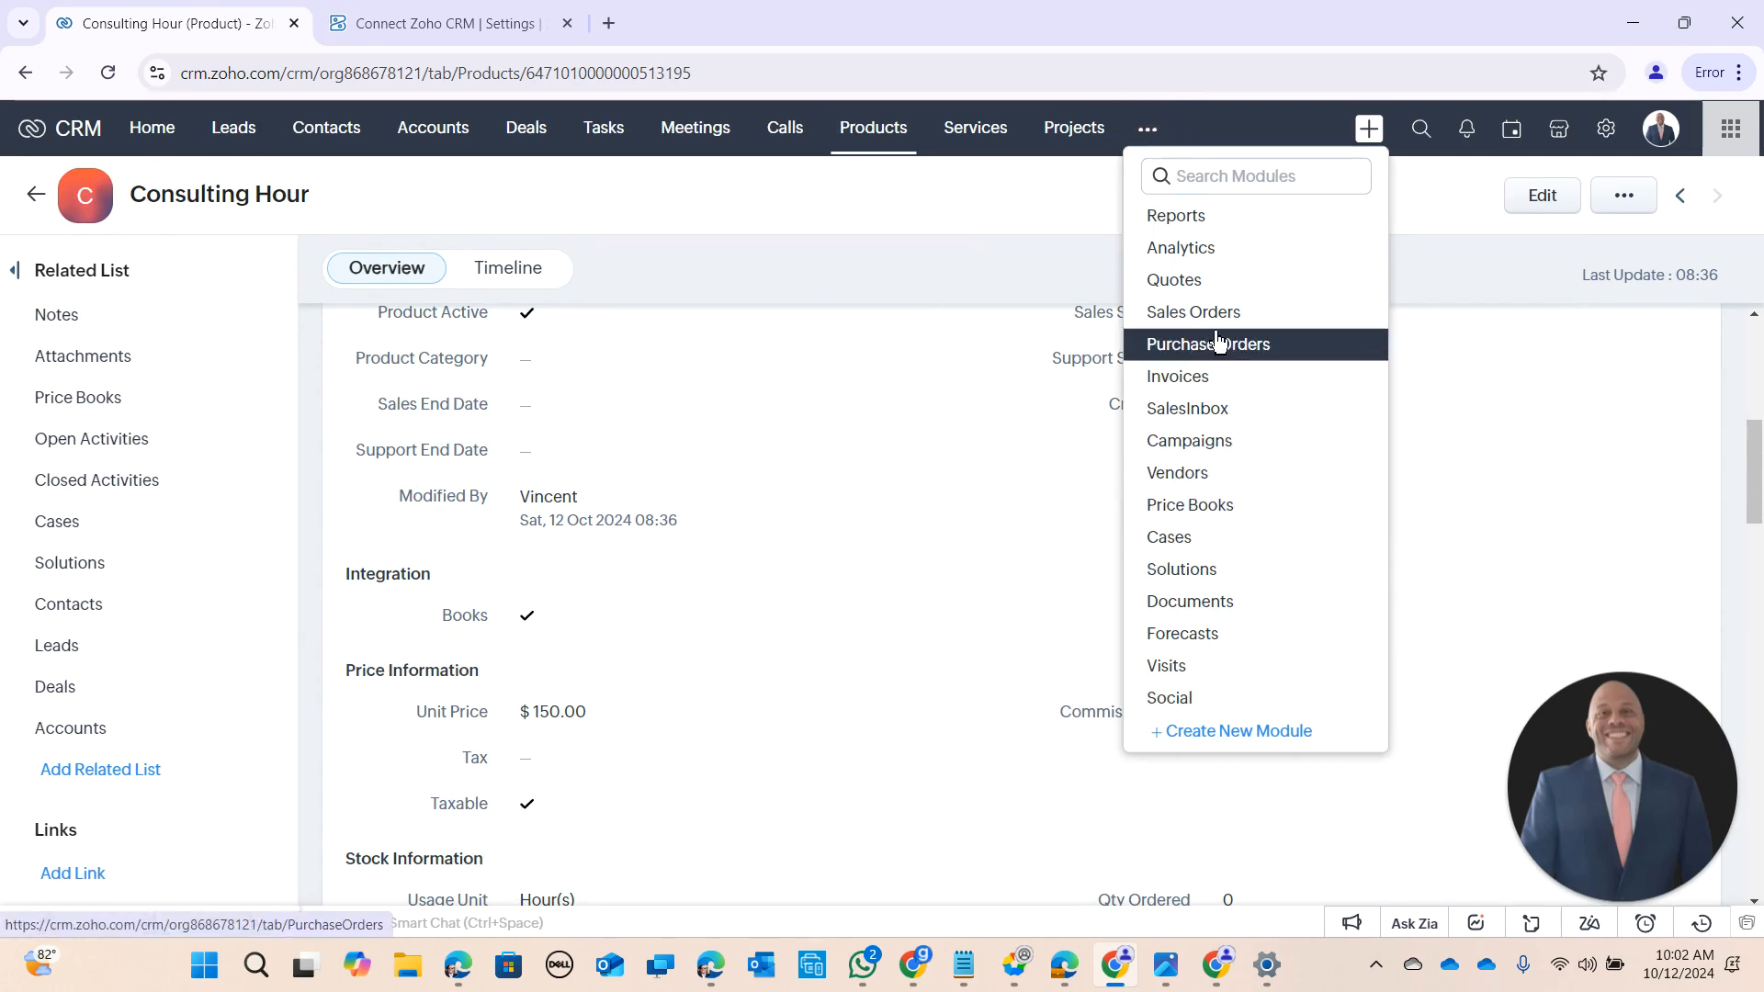
click(1242, 487)
click(670, 348)
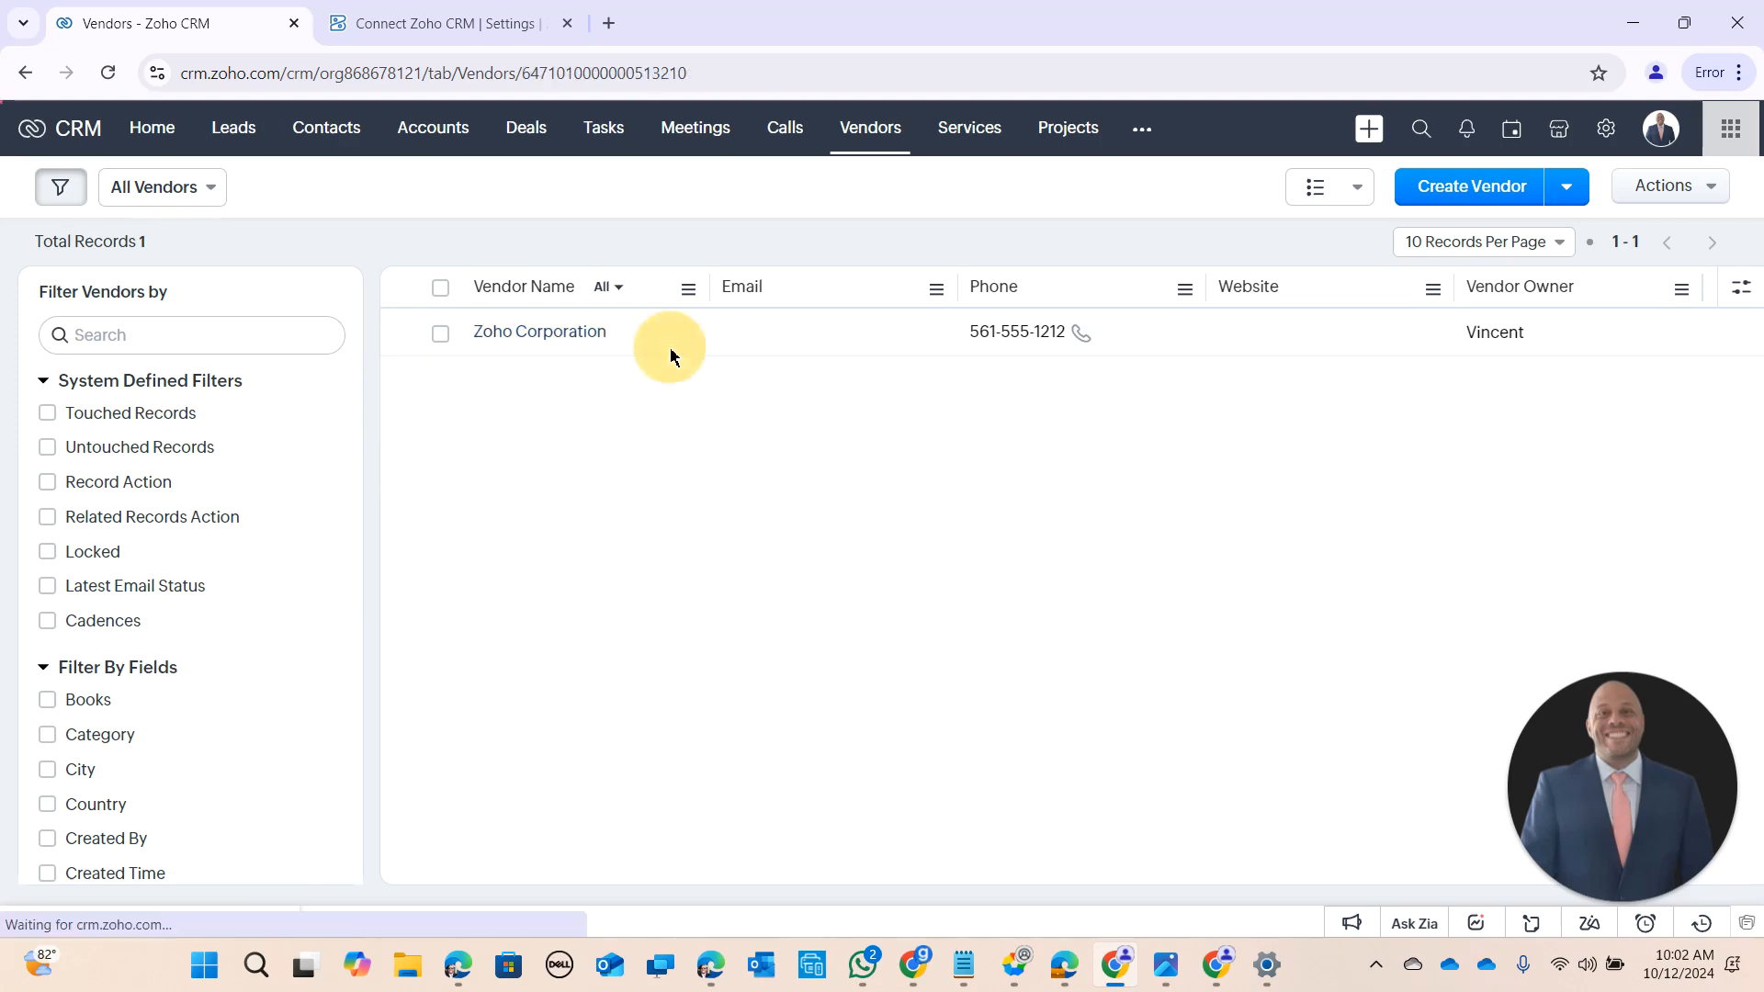
scroll(666, 432, down, 3)
scroll(667, 446, down, 3)
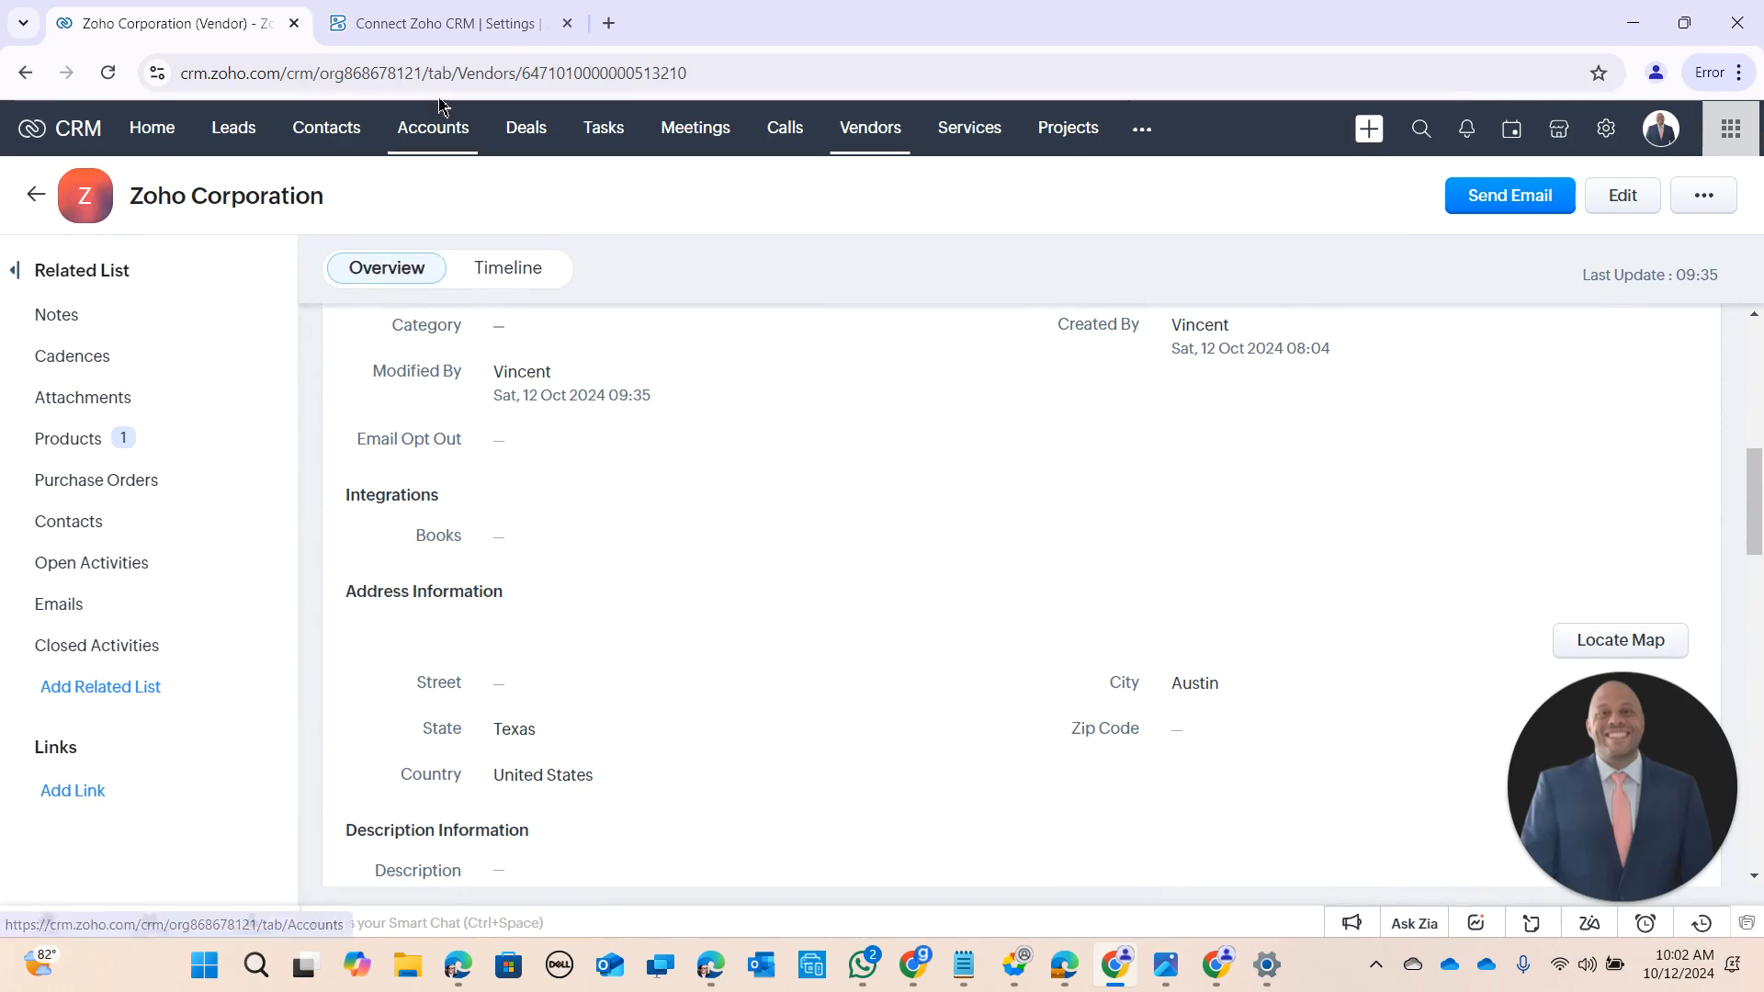
Step: Switch to Zoho Books and open the Zoho CRM connection setup from the Zoho Apps integration settings
click(412, 21)
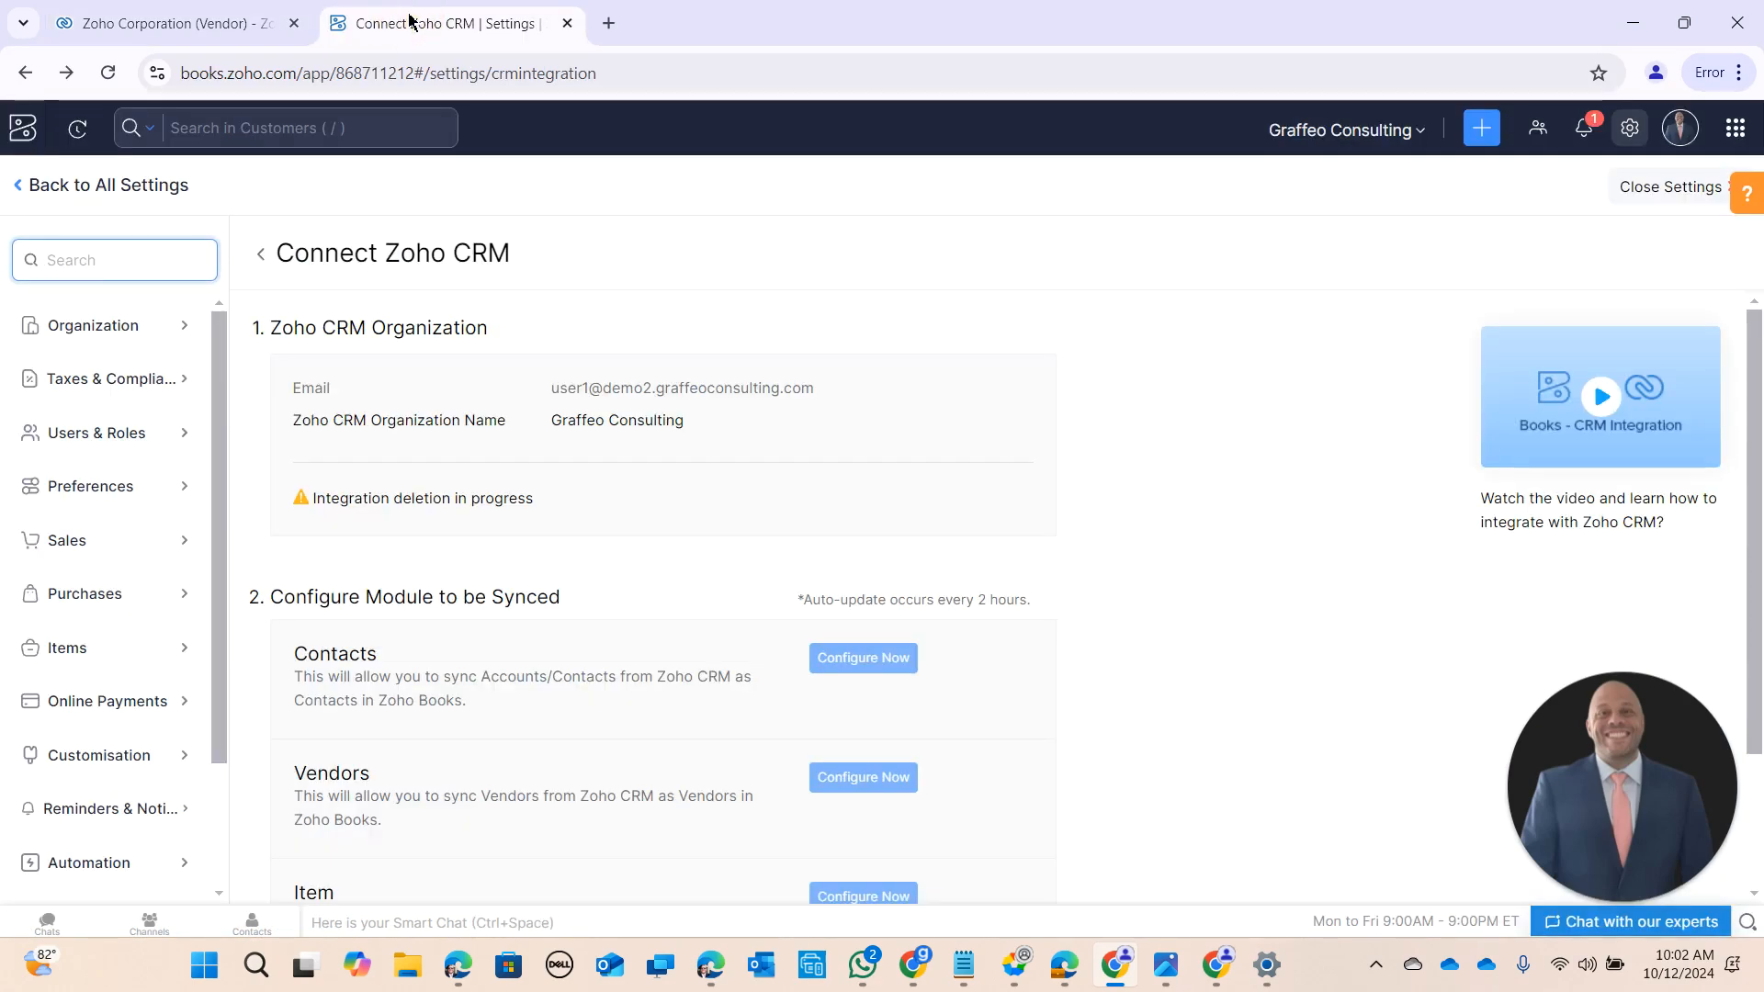
click(128, 194)
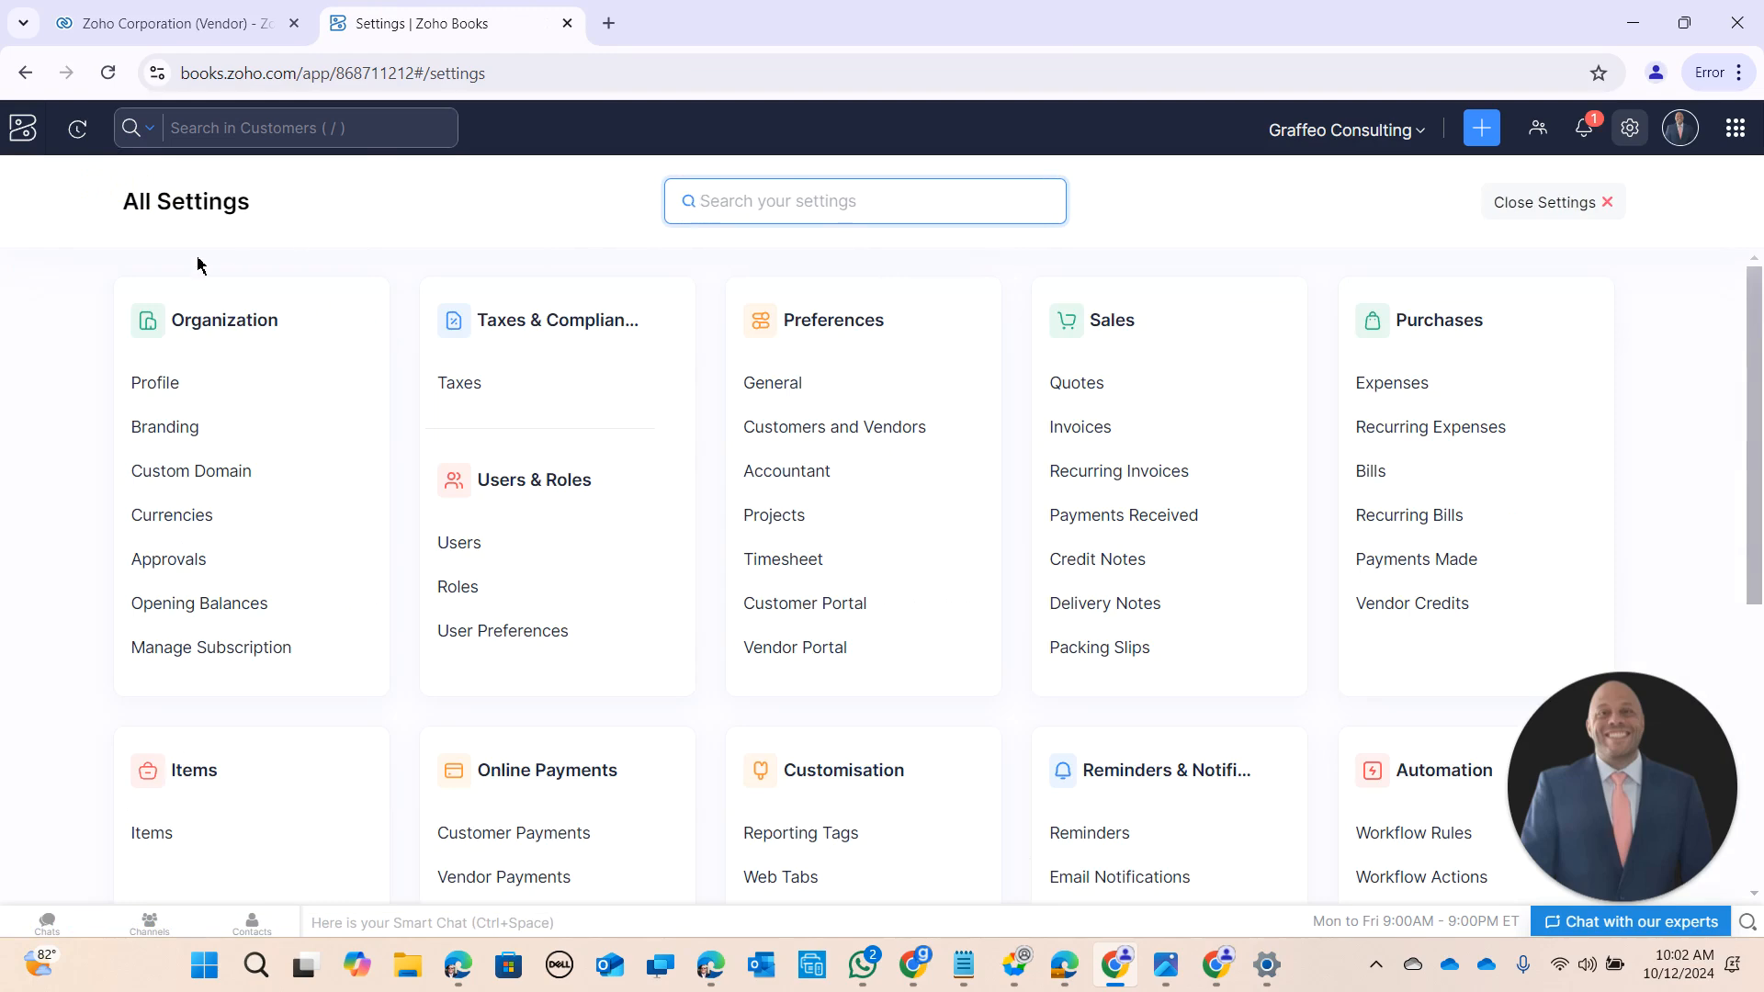
click(1528, 217)
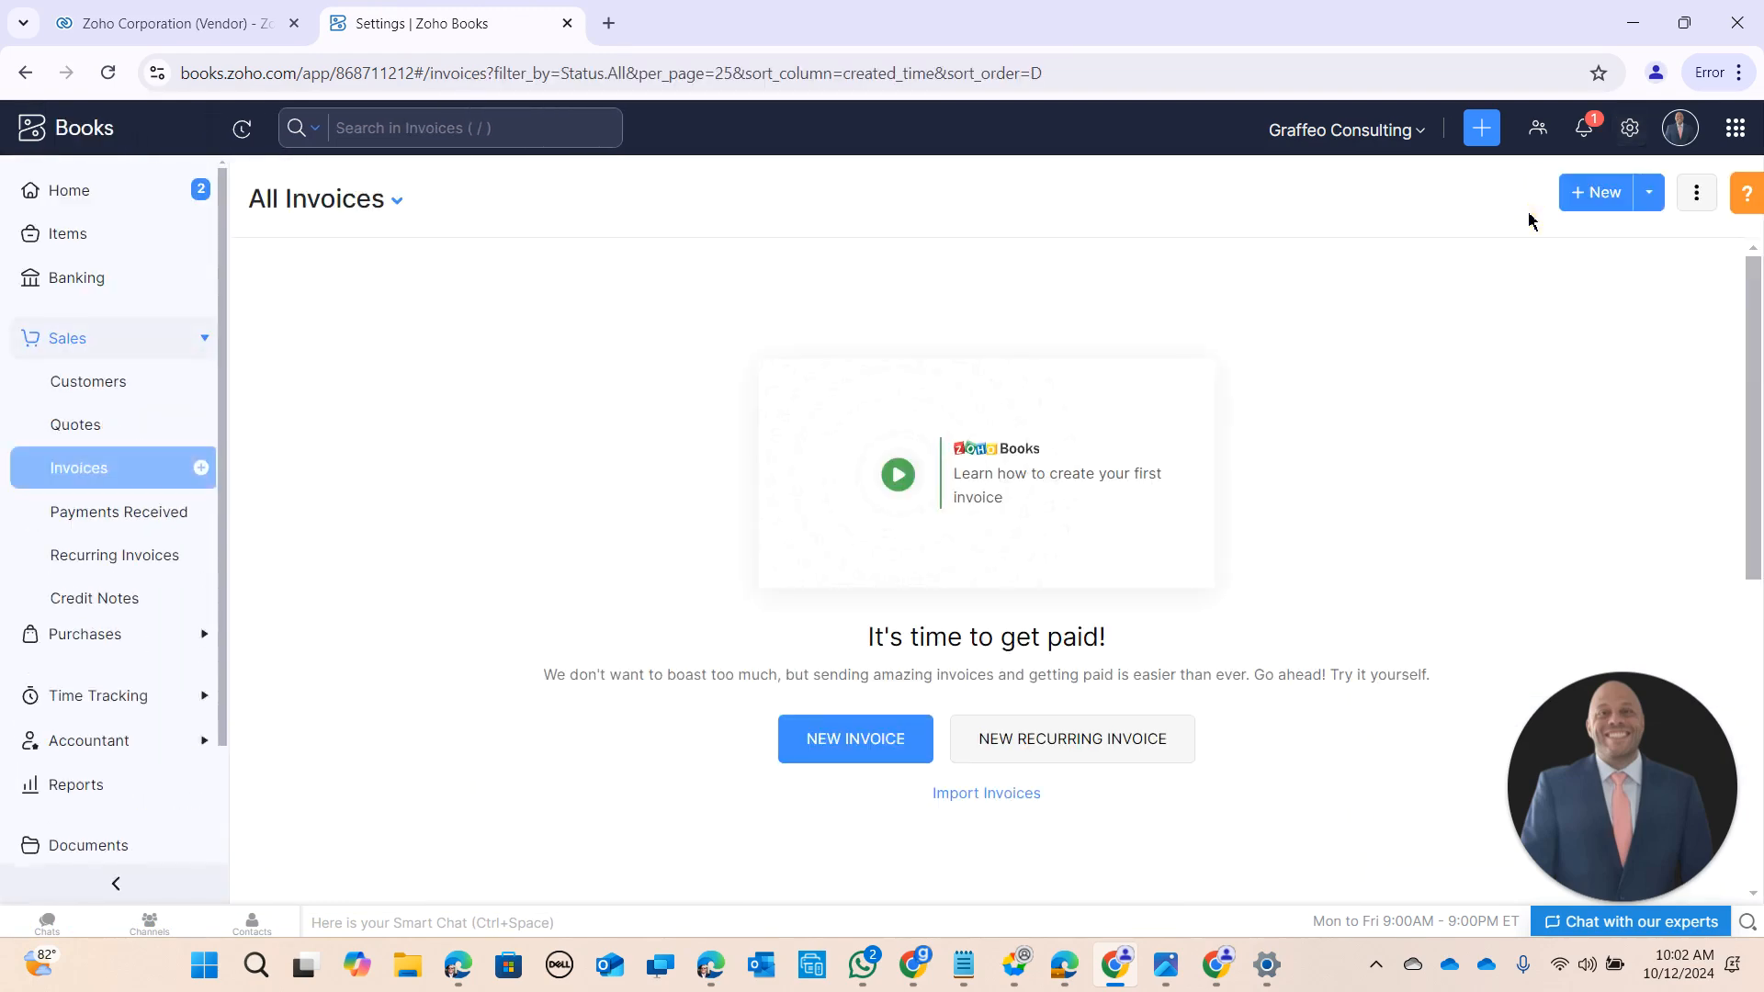
click(60, 202)
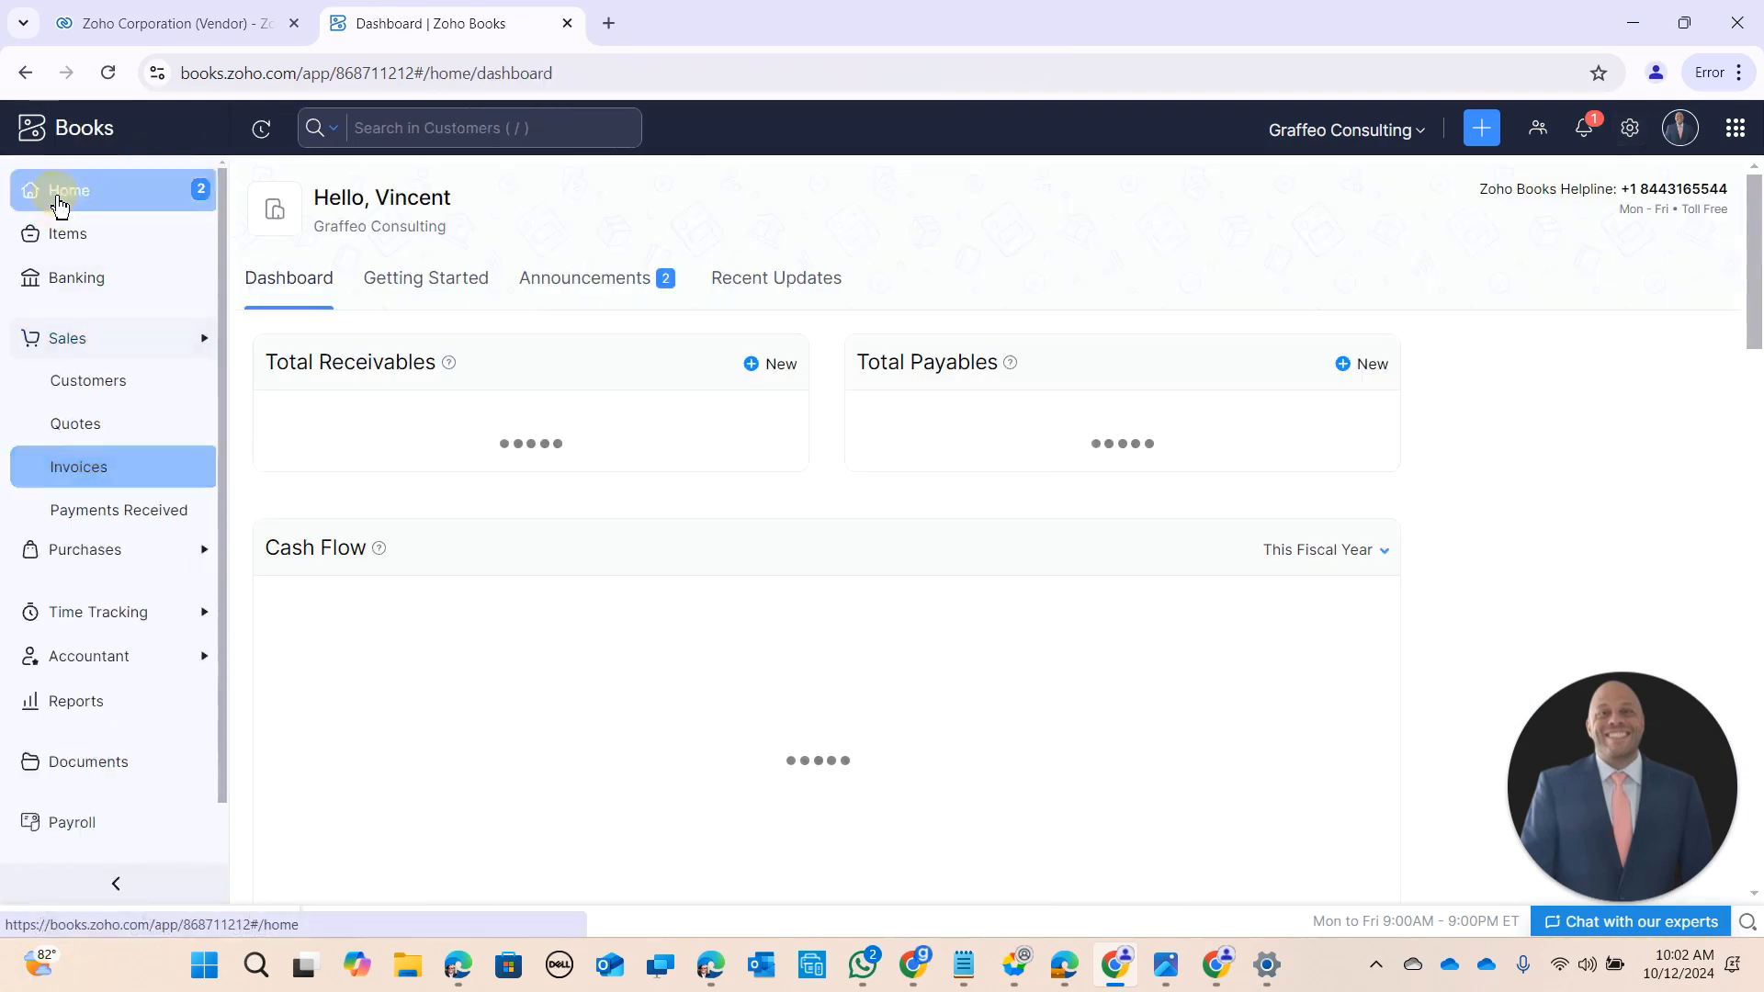
click(1630, 128)
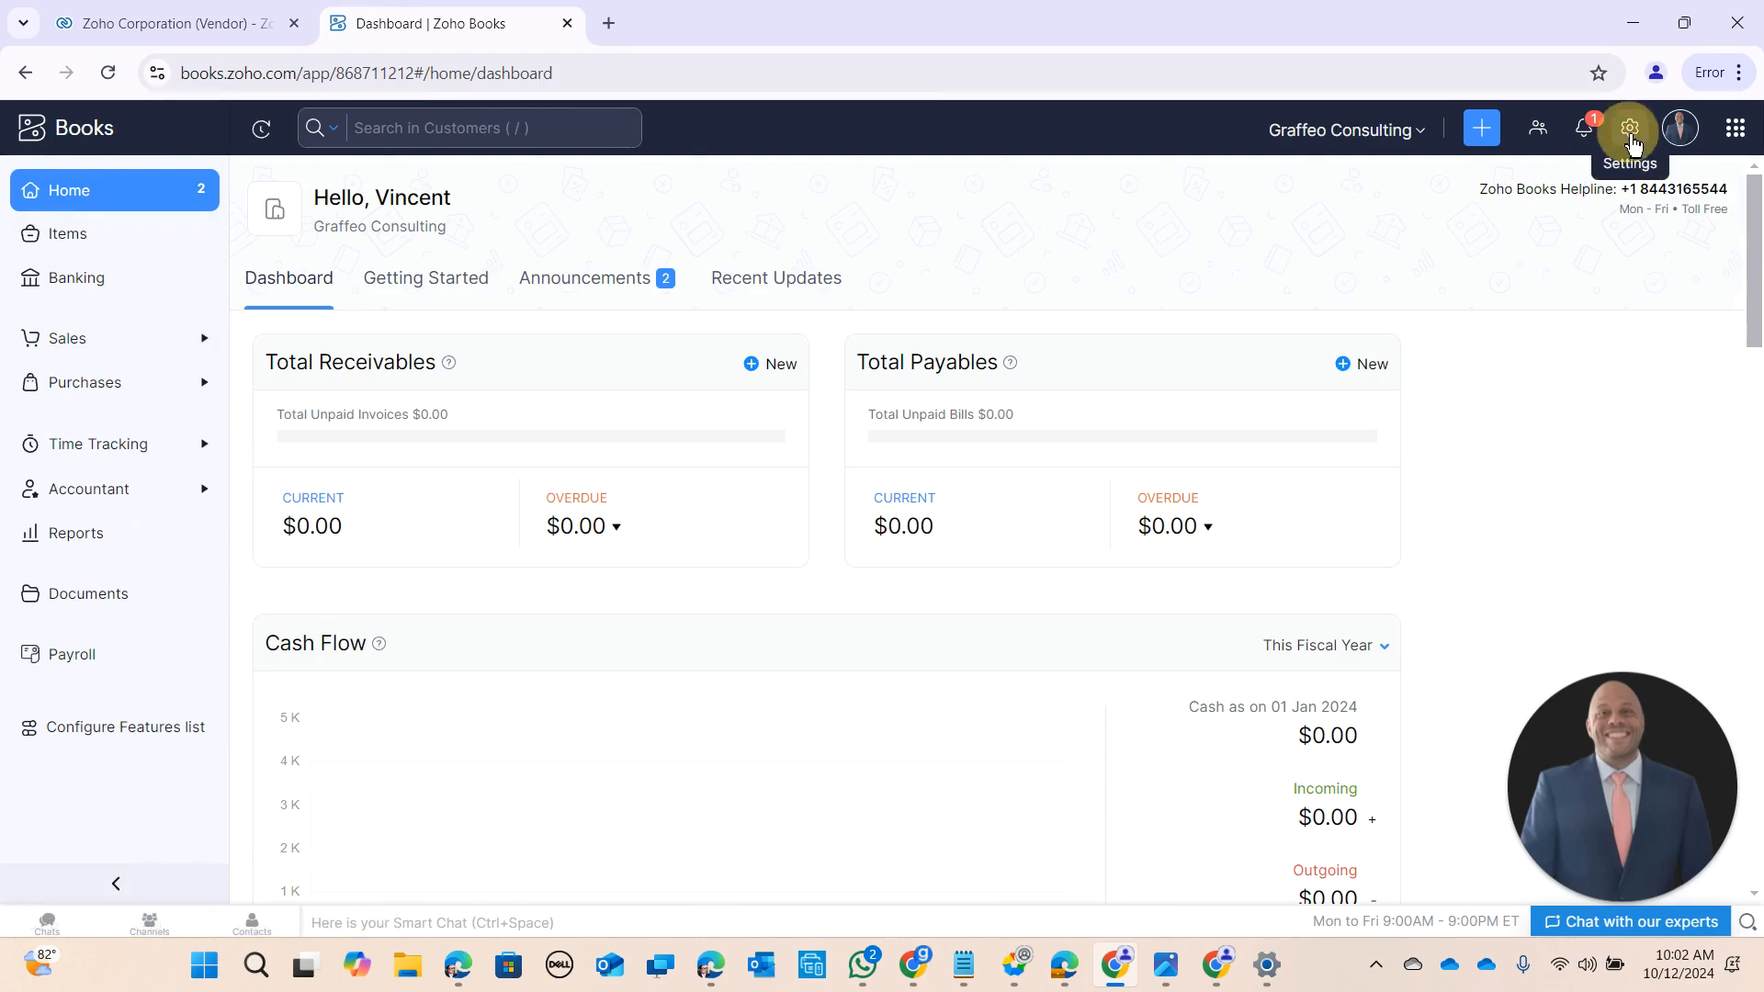
scroll(1260, 386, down, 5)
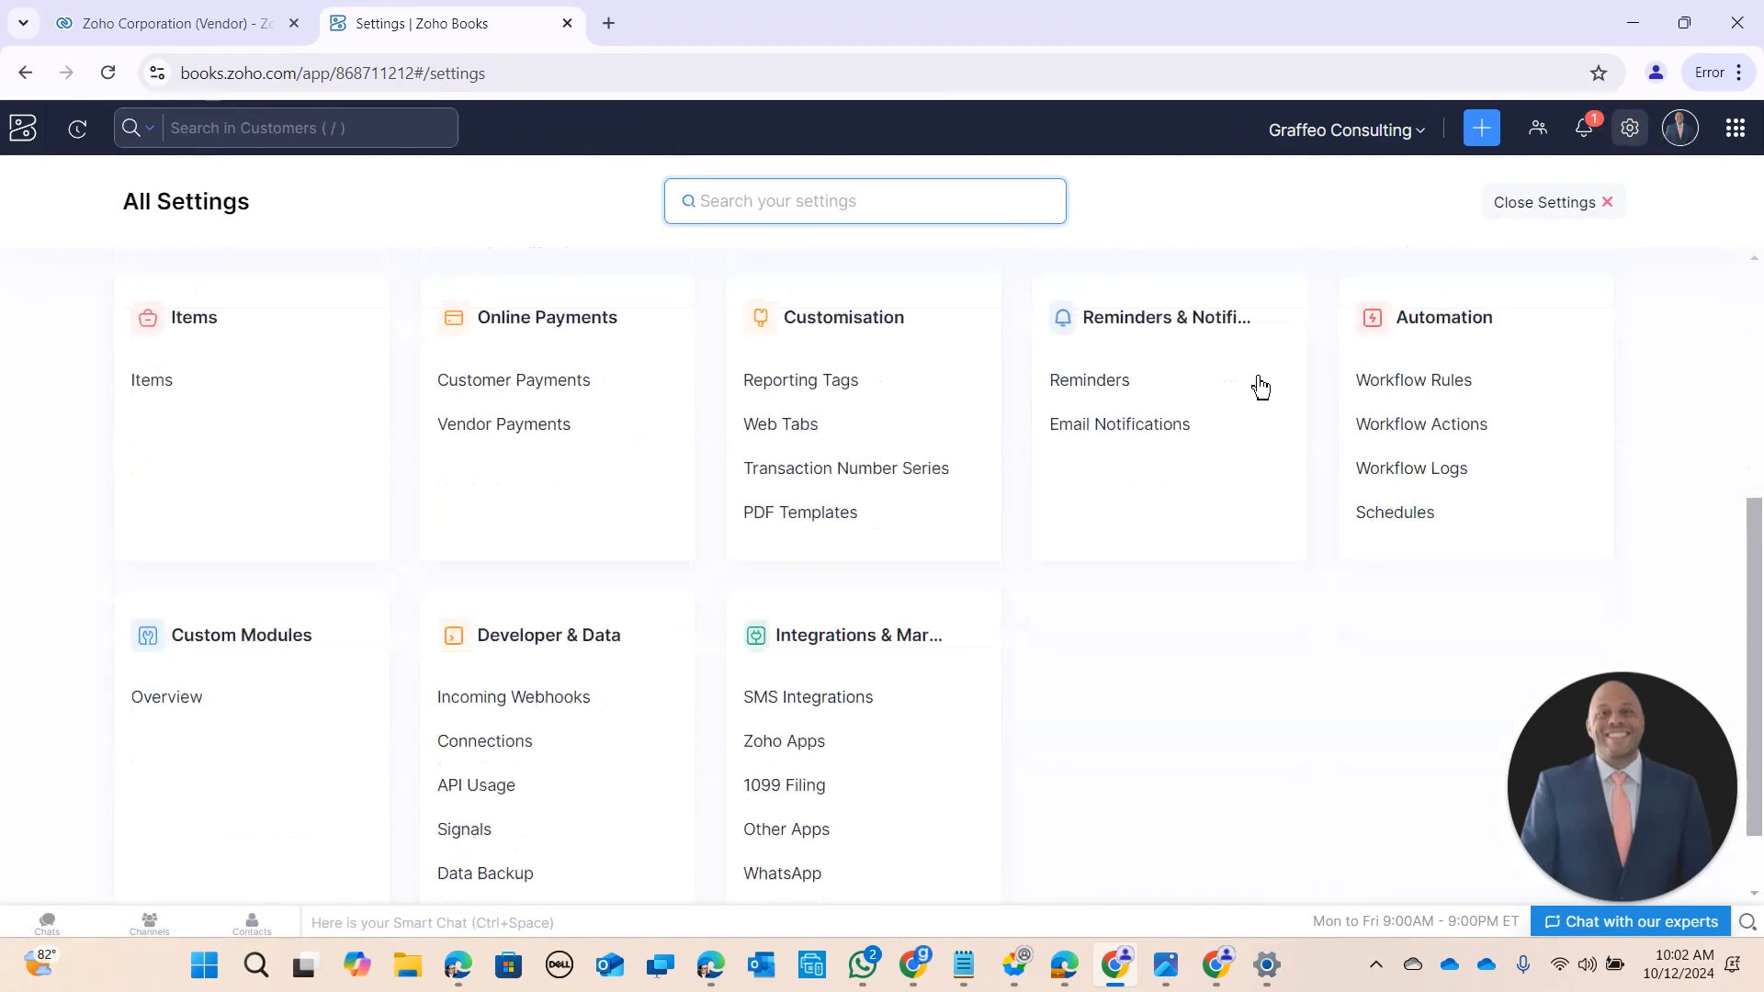
click(765, 737)
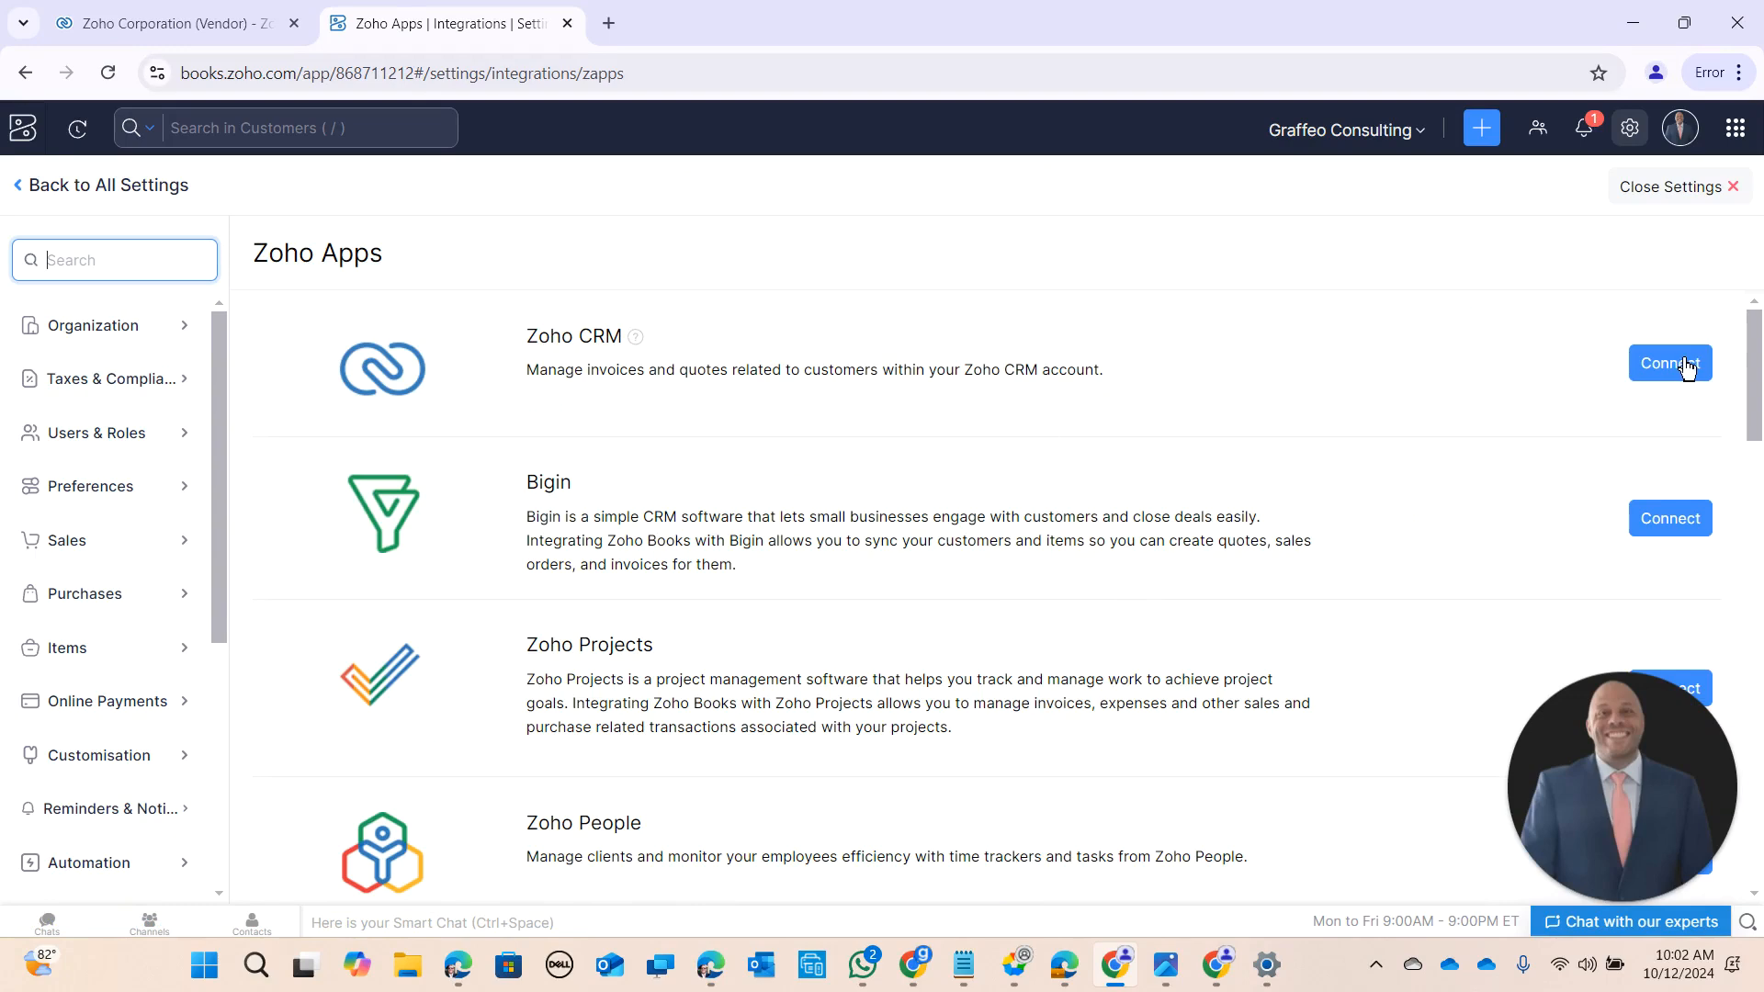
click(1684, 369)
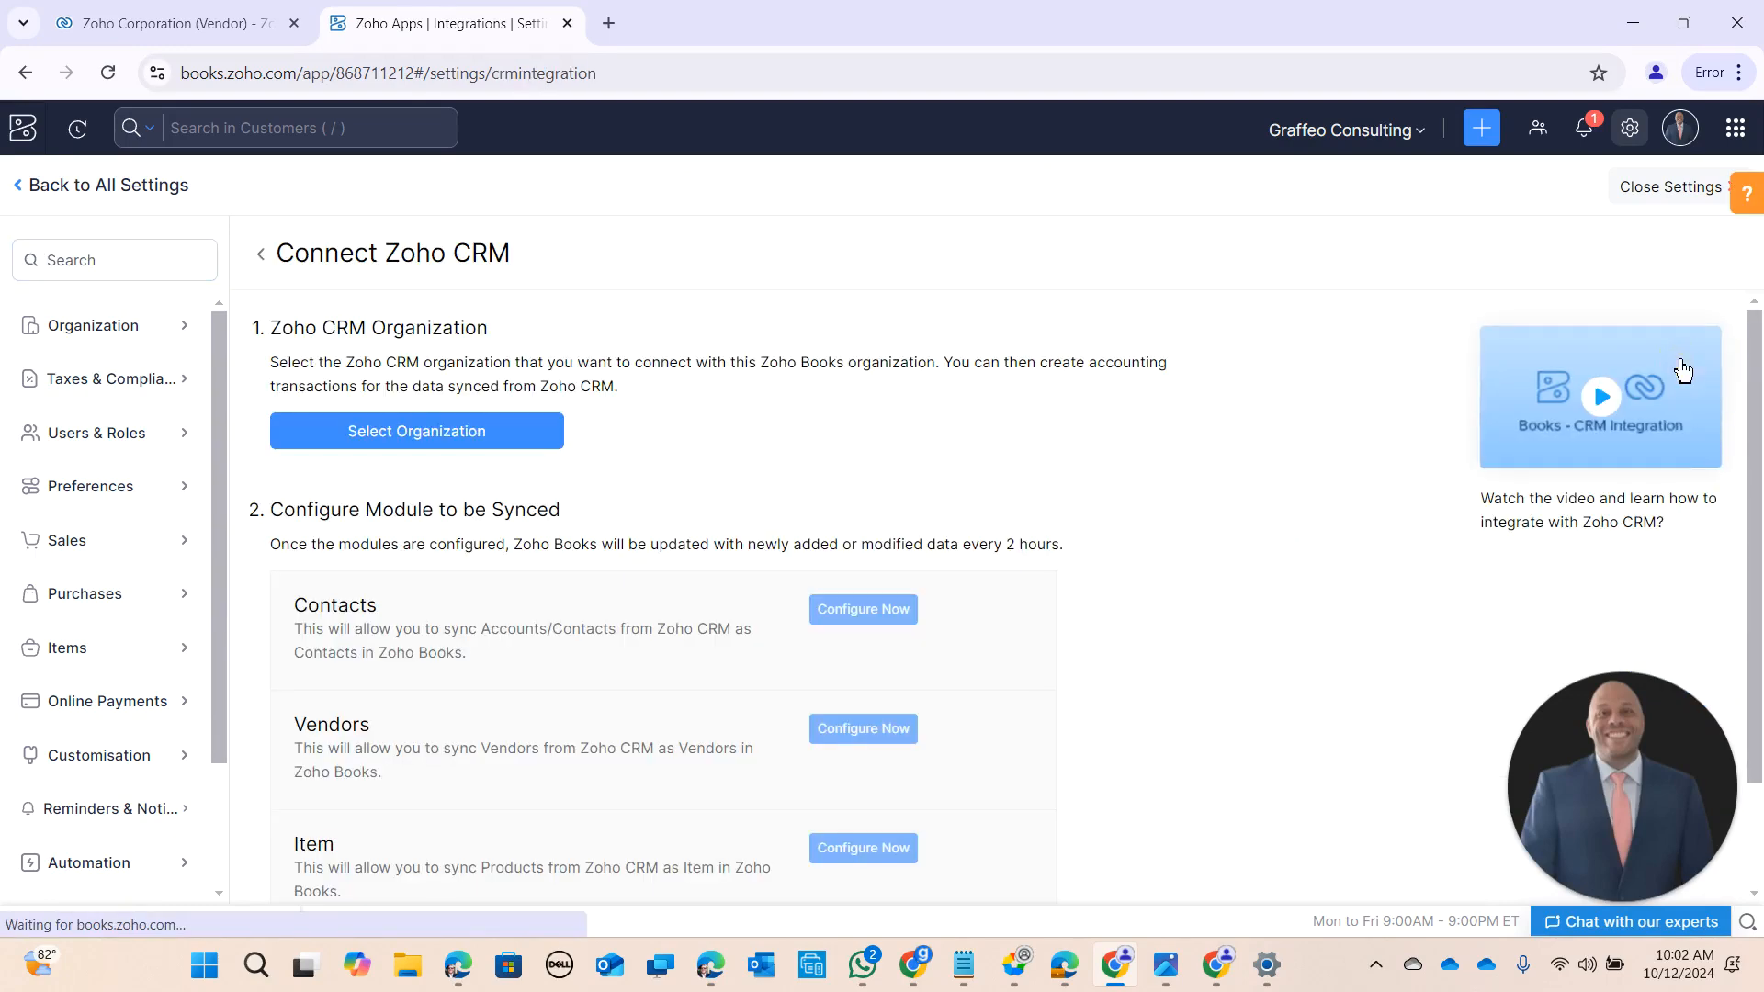
Step: Select Graffeo Consulting as the Zoho CRM organization to connect and save the connection
click(467, 416)
click(871, 289)
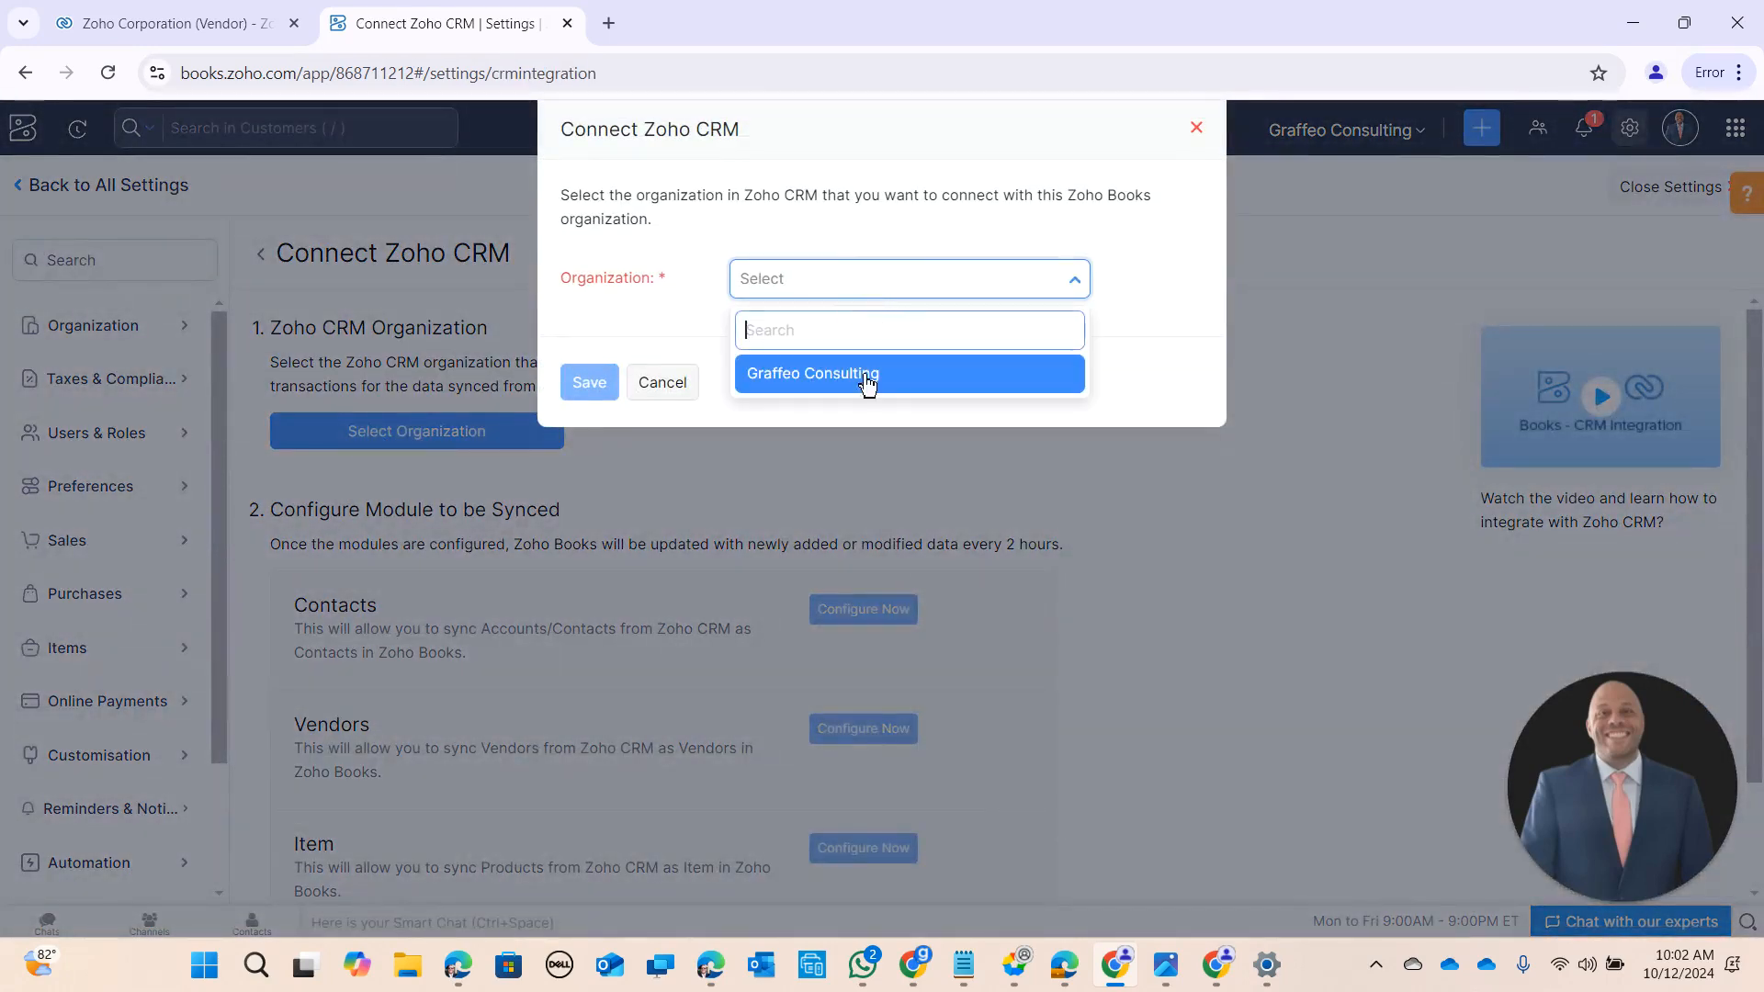
click(868, 381)
click(585, 382)
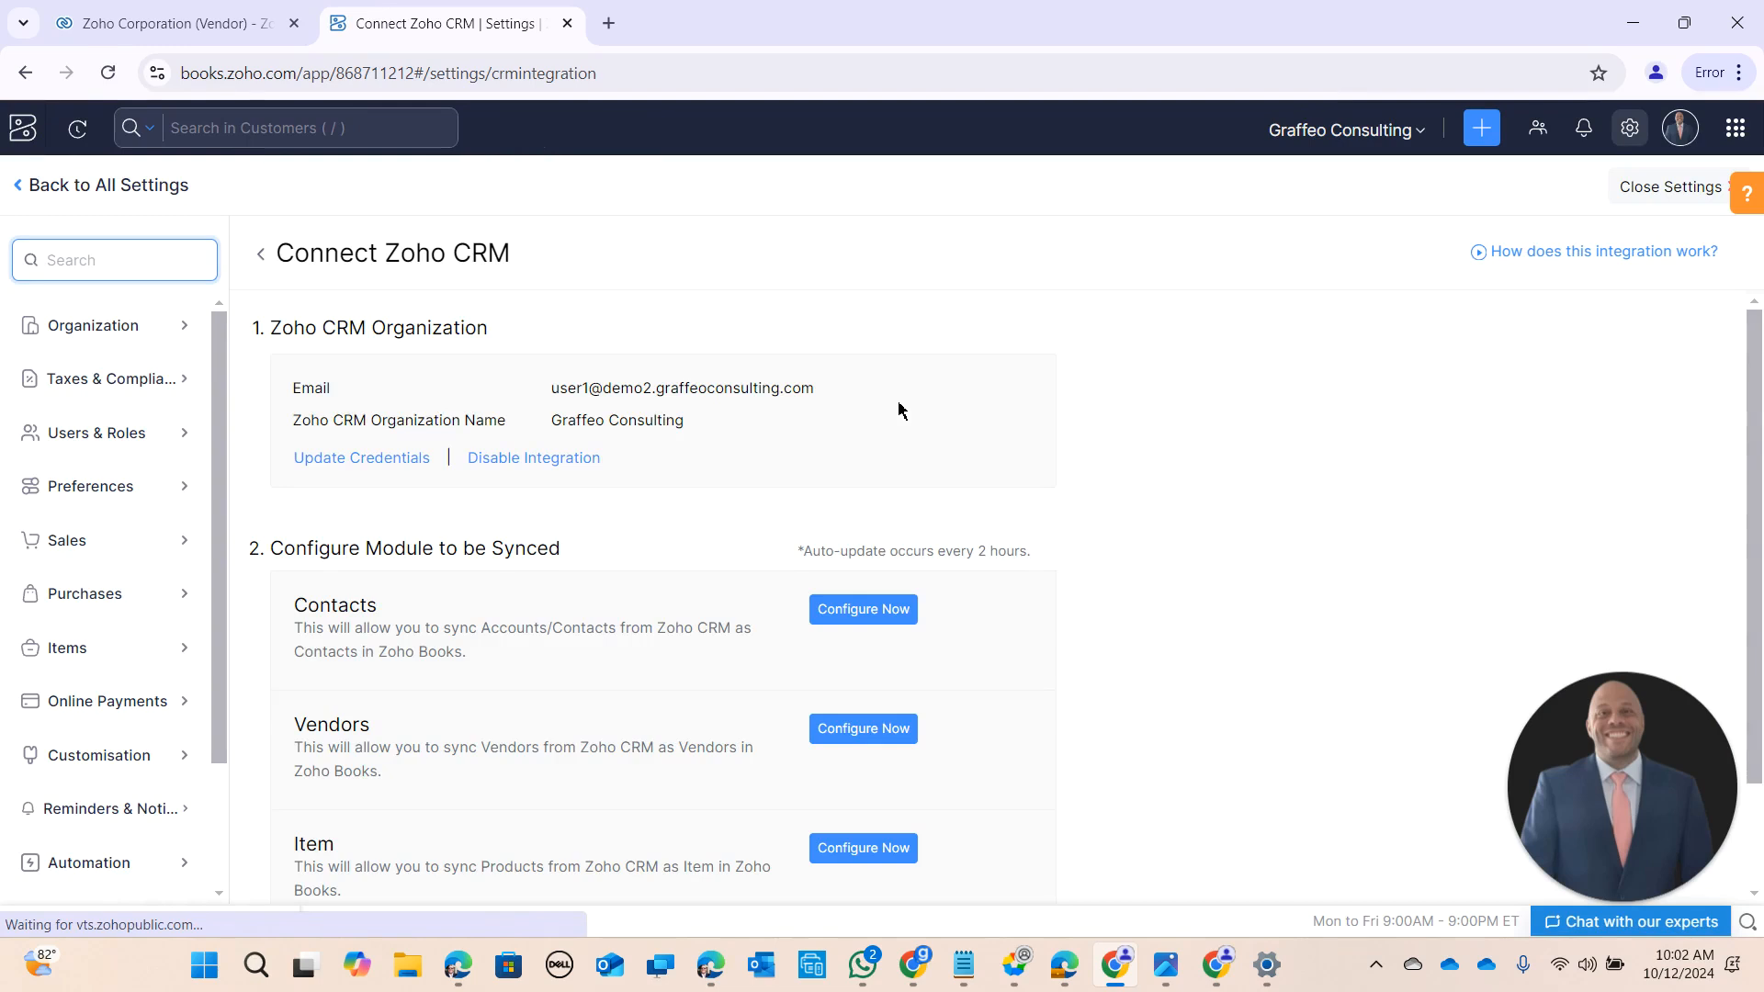
Step: Configure the Contacts sync to use Accounts & their Contacts and set duplicate customers to Overwrite
scroll(898, 411, down, 2)
click(851, 479)
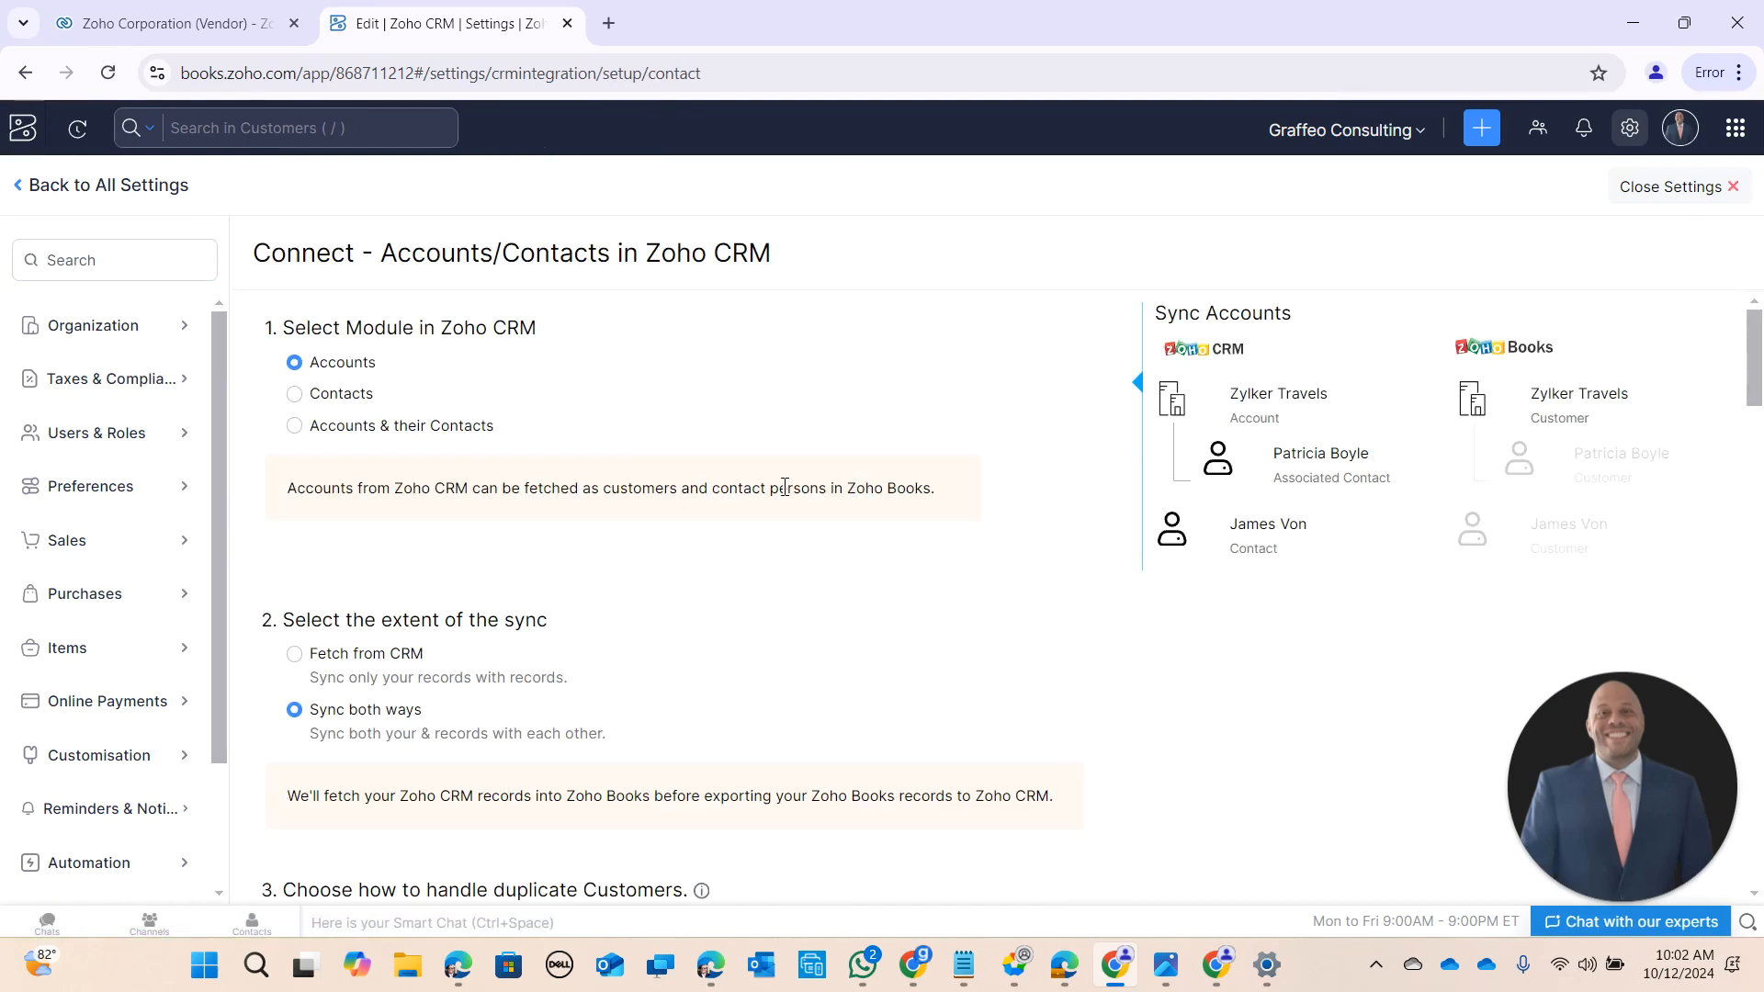
click(364, 443)
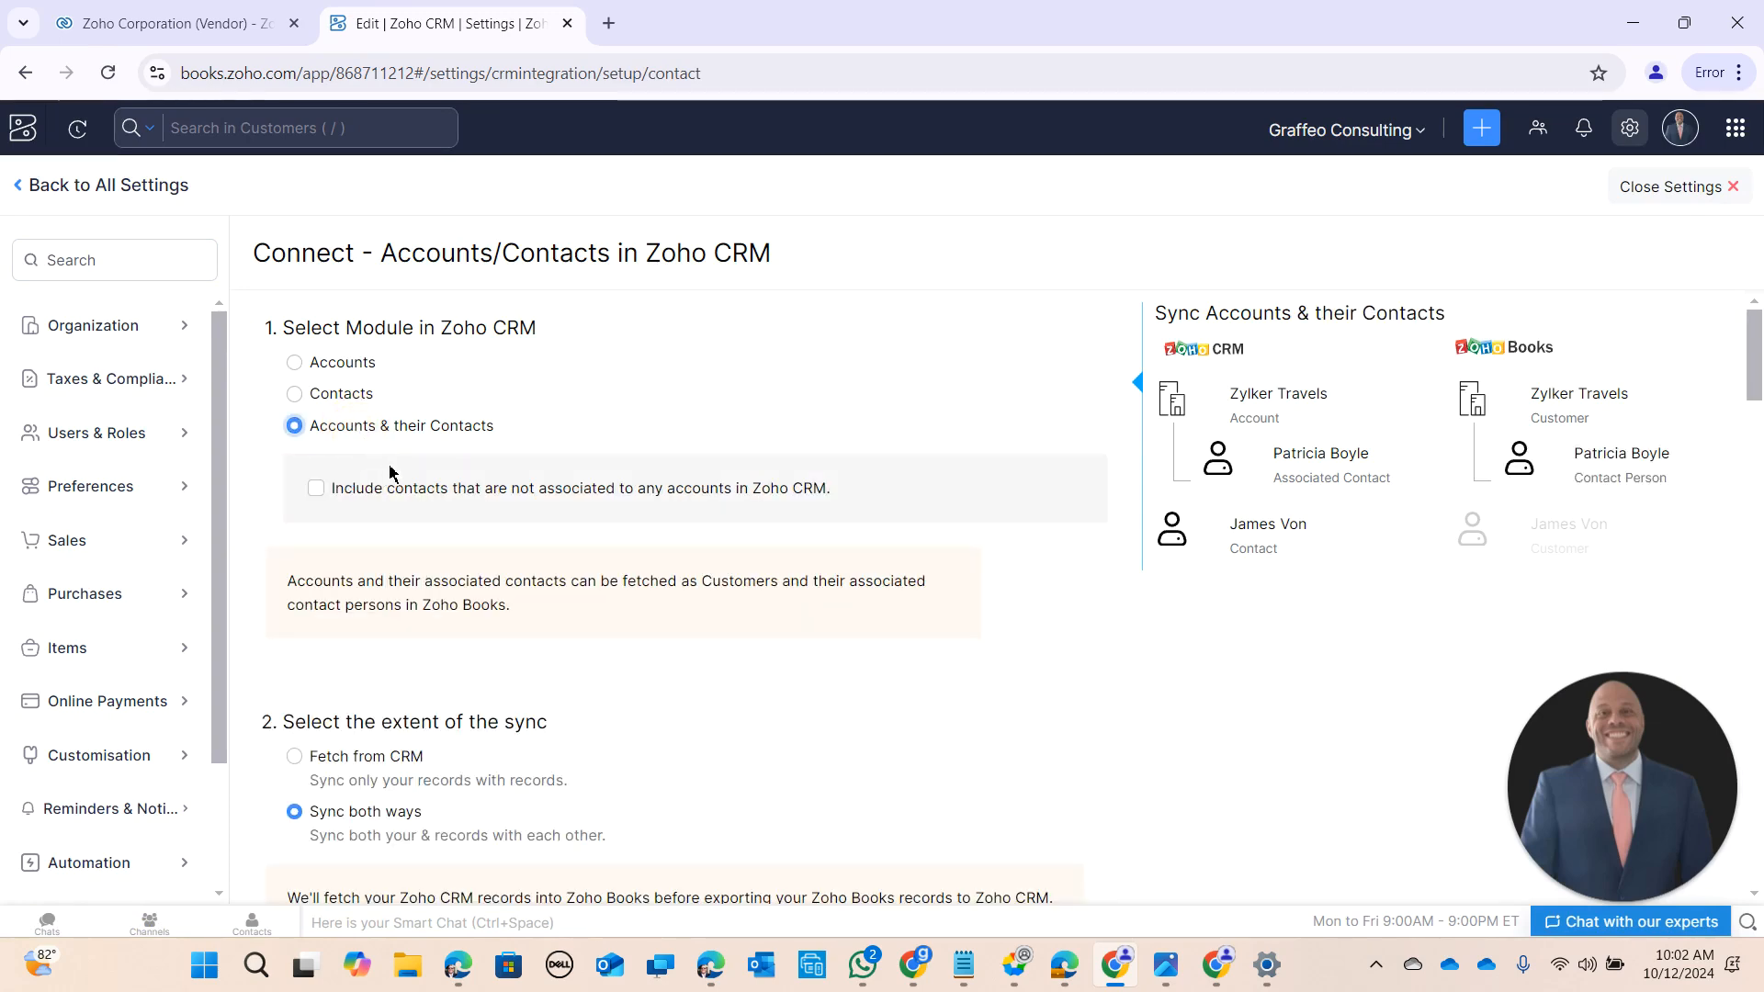
scroll(382, 470, down, 3)
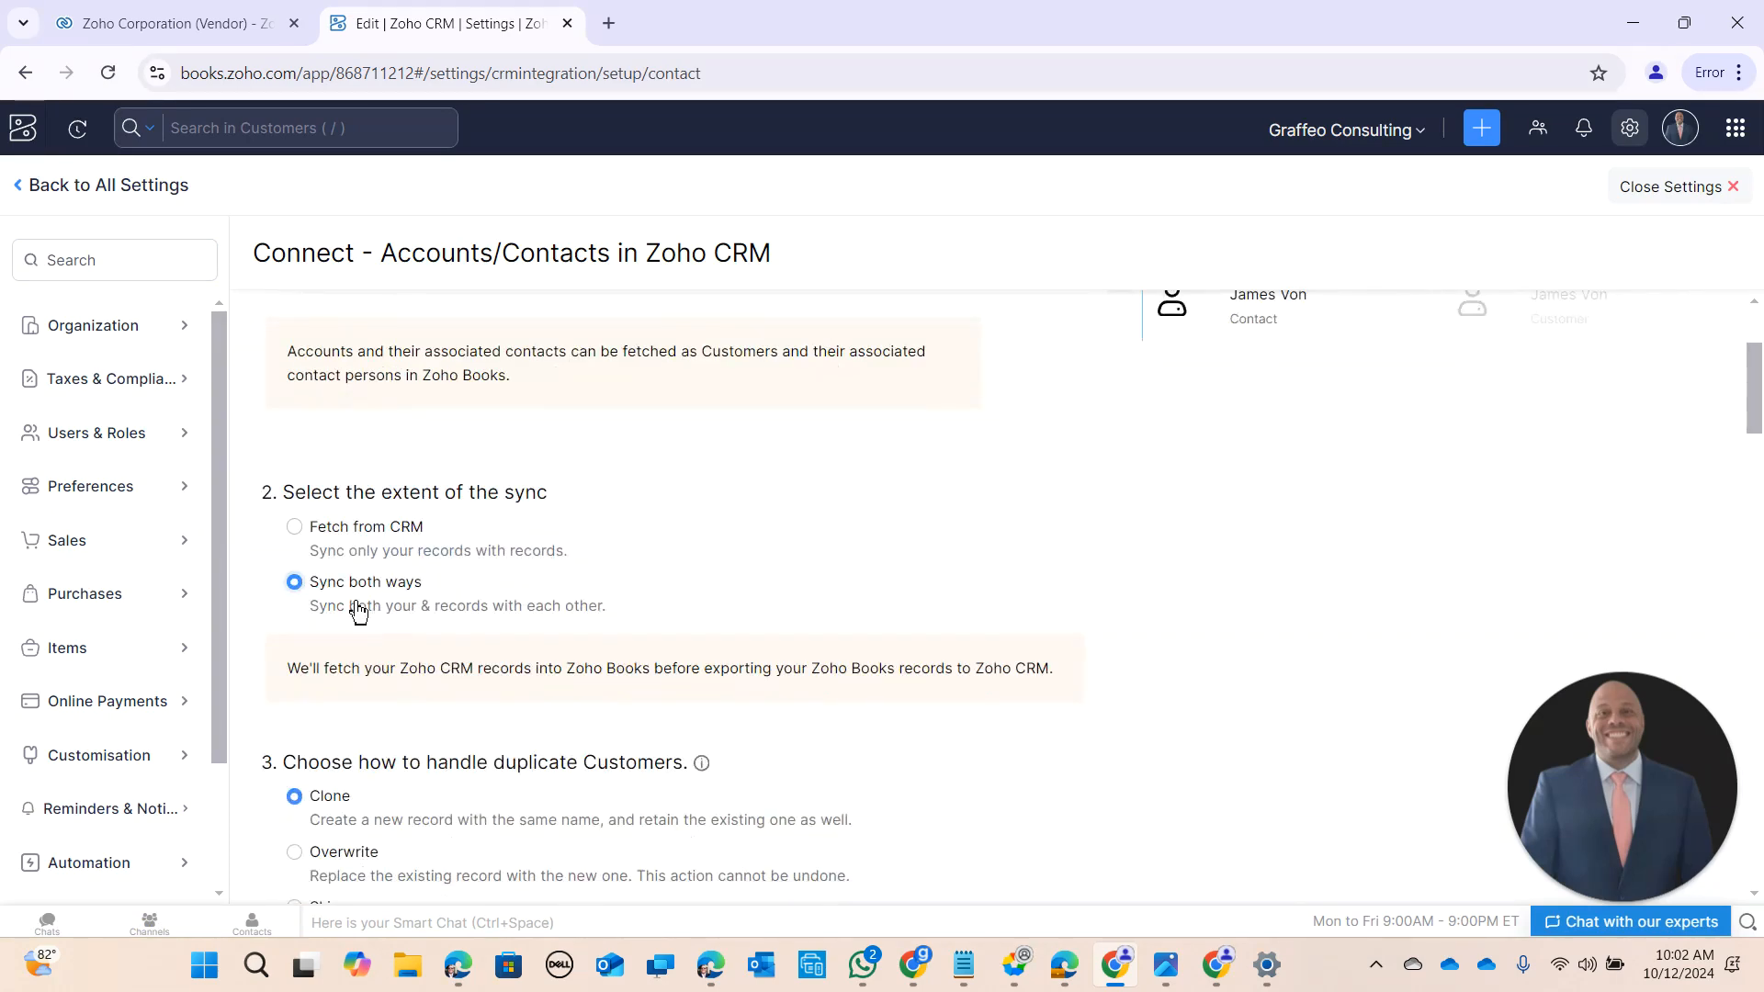
scroll(359, 613, down, 3)
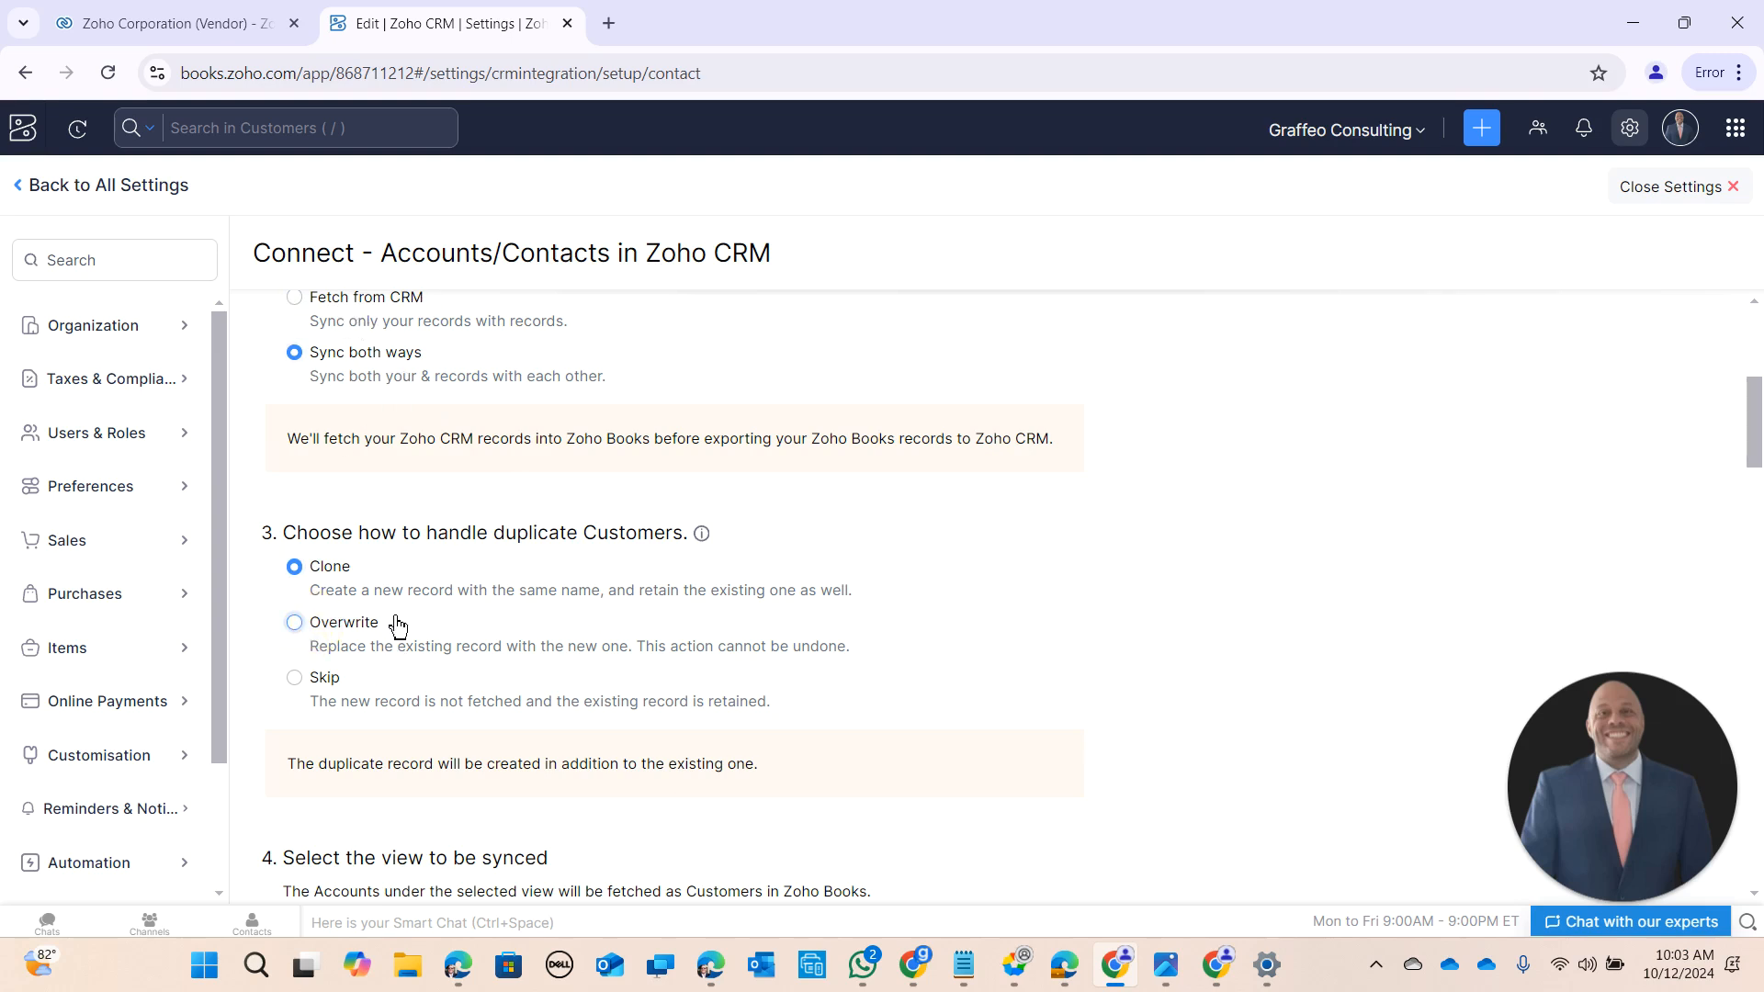
click(294, 622)
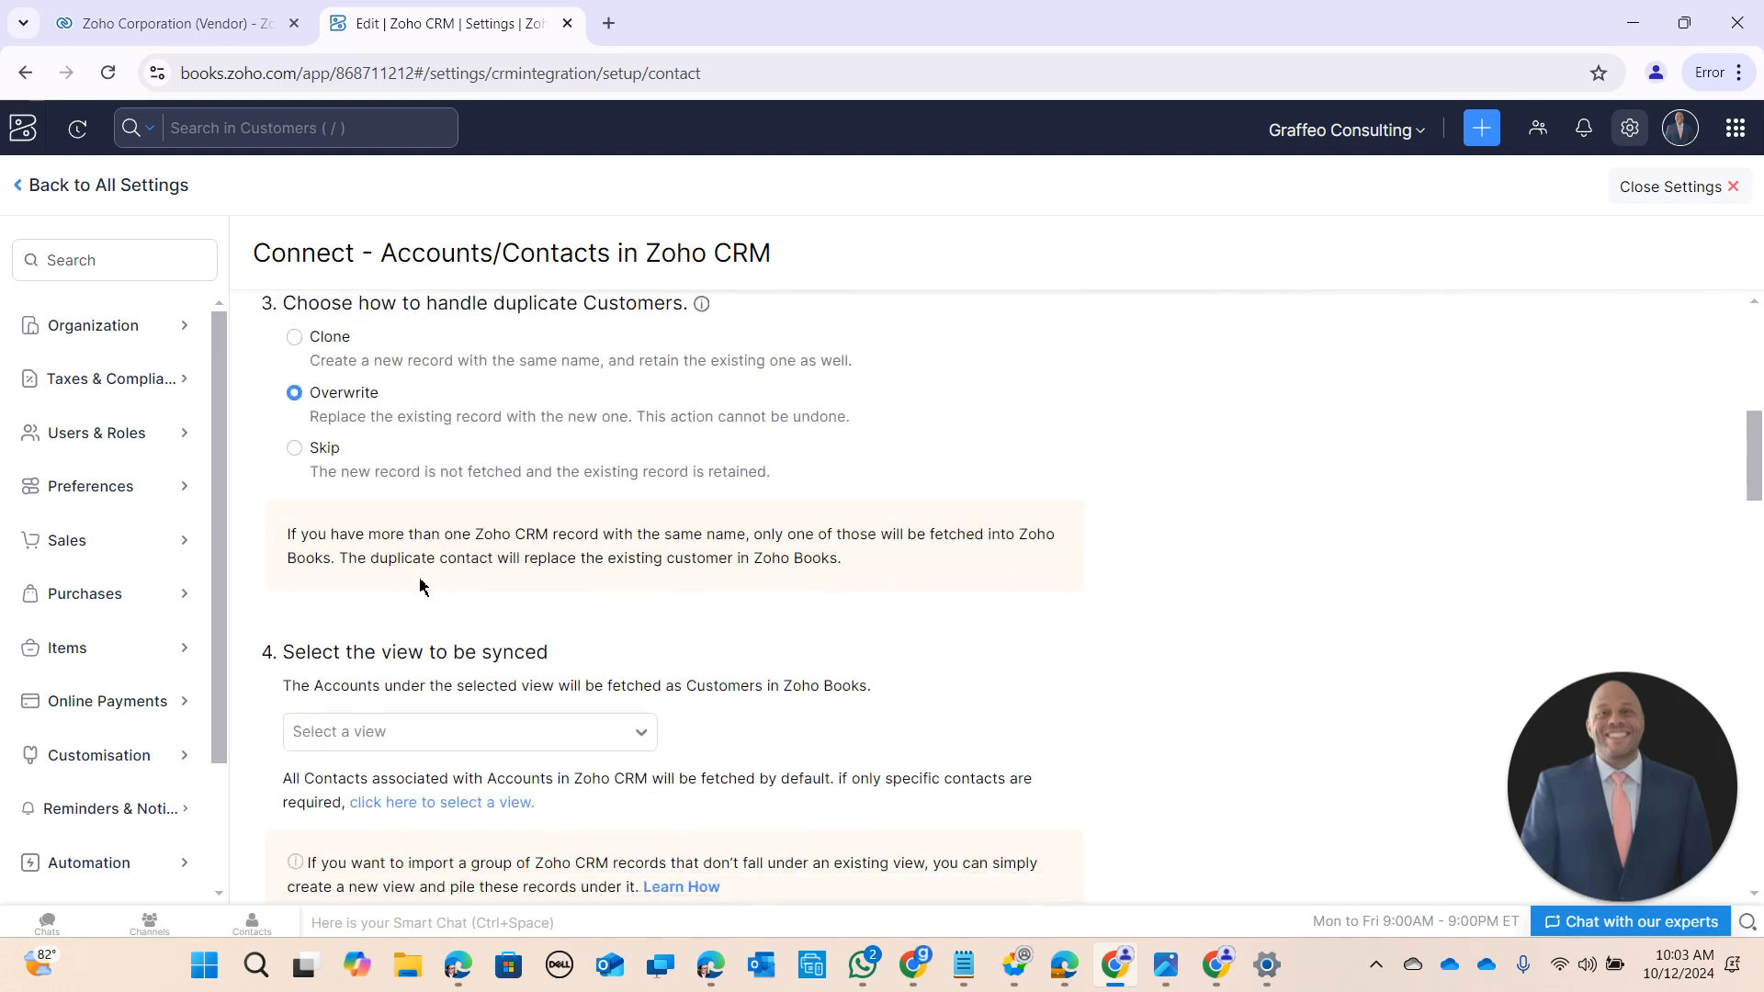
Step: Choose the Zoho Books view as the view to be synced for both the accounts and their associated contacts
scroll(420, 586, down, 3)
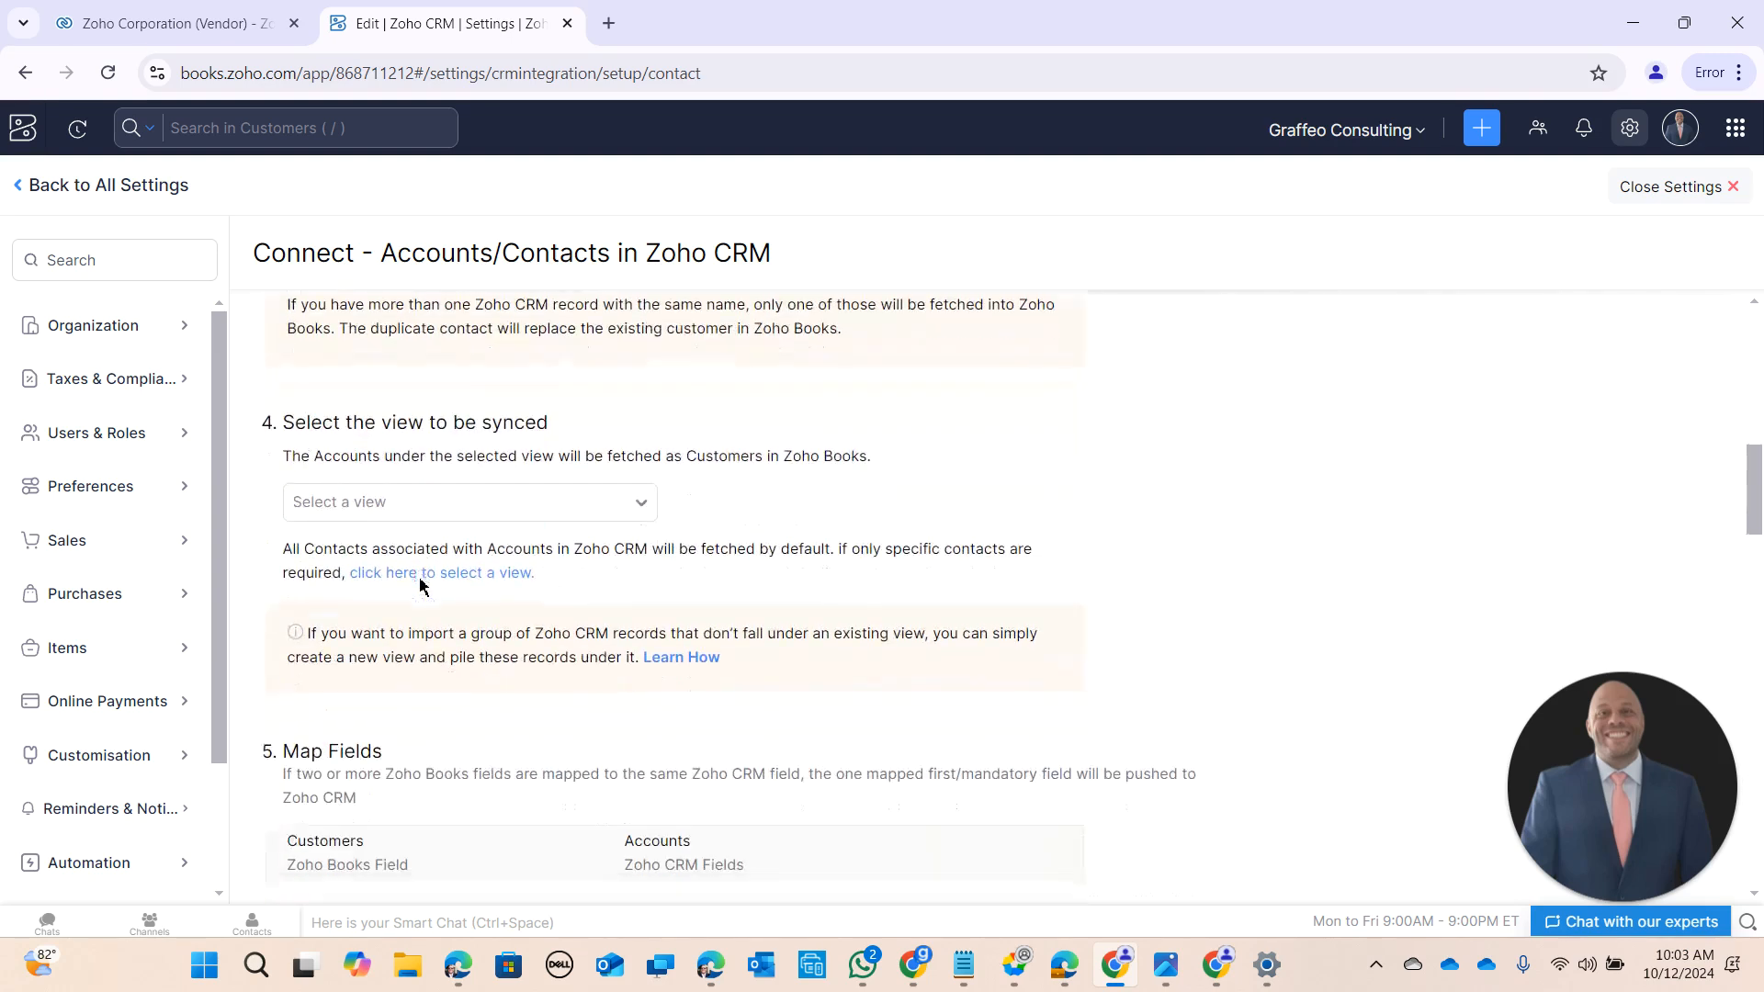
click(475, 506)
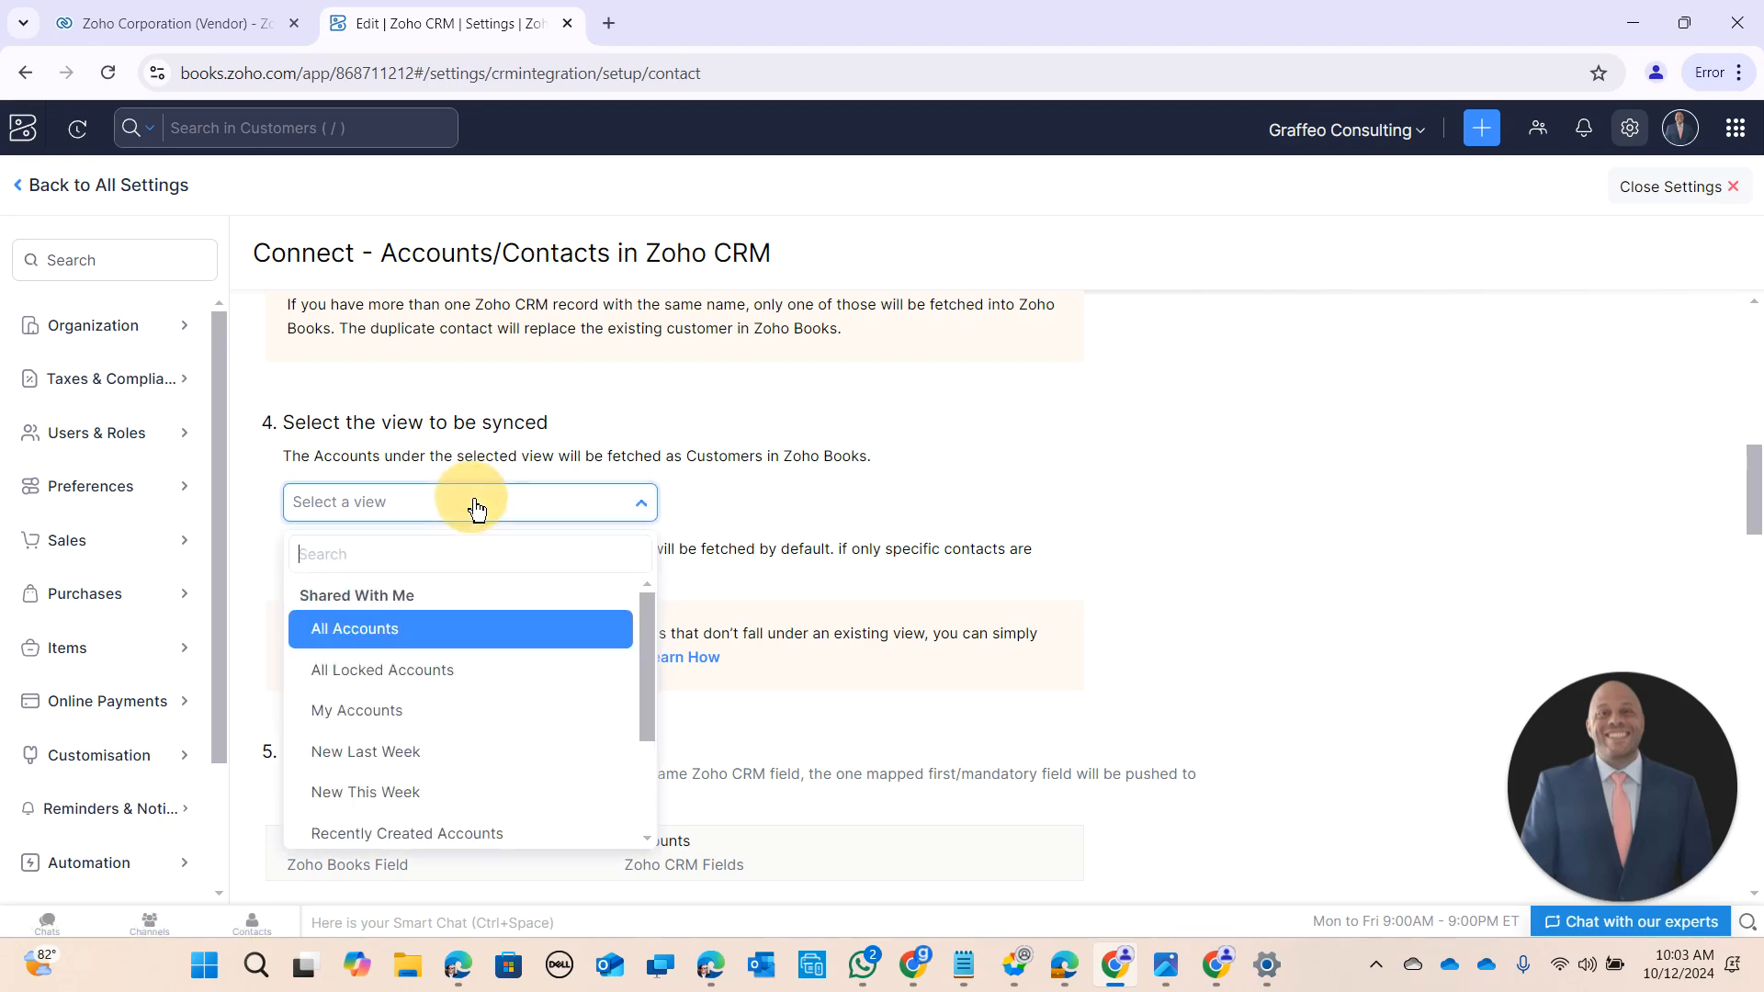
scroll(484, 641, down, 3)
click(421, 834)
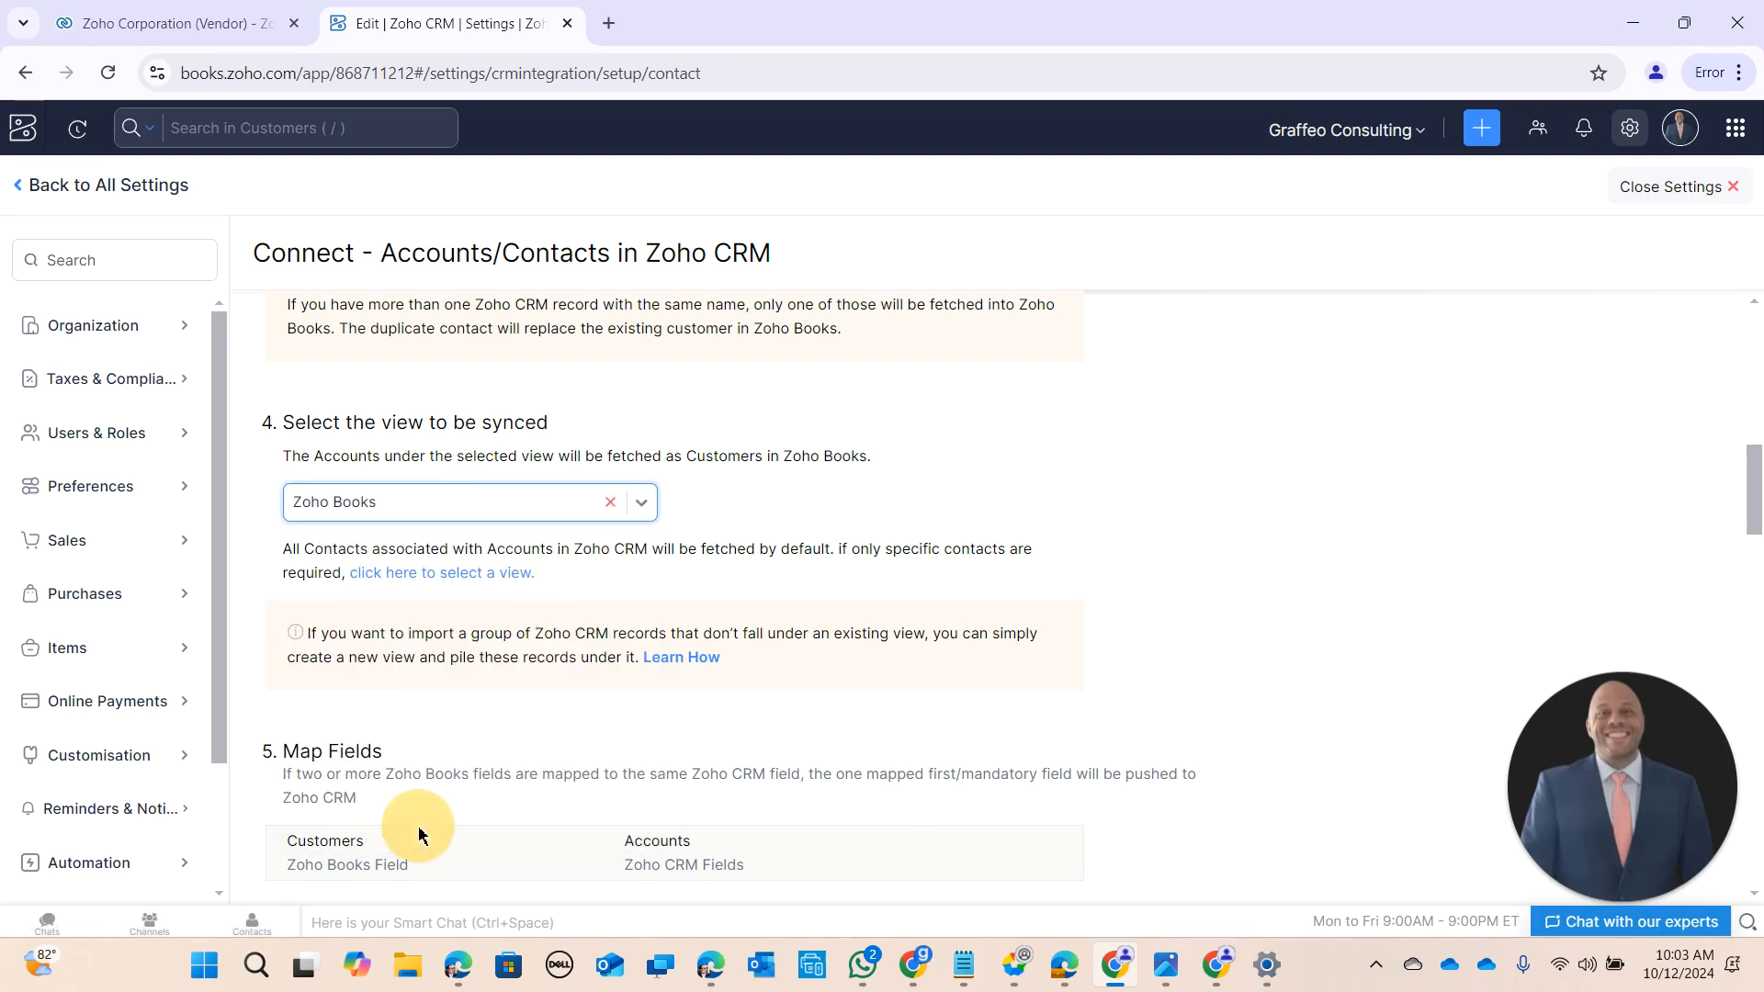
click(447, 574)
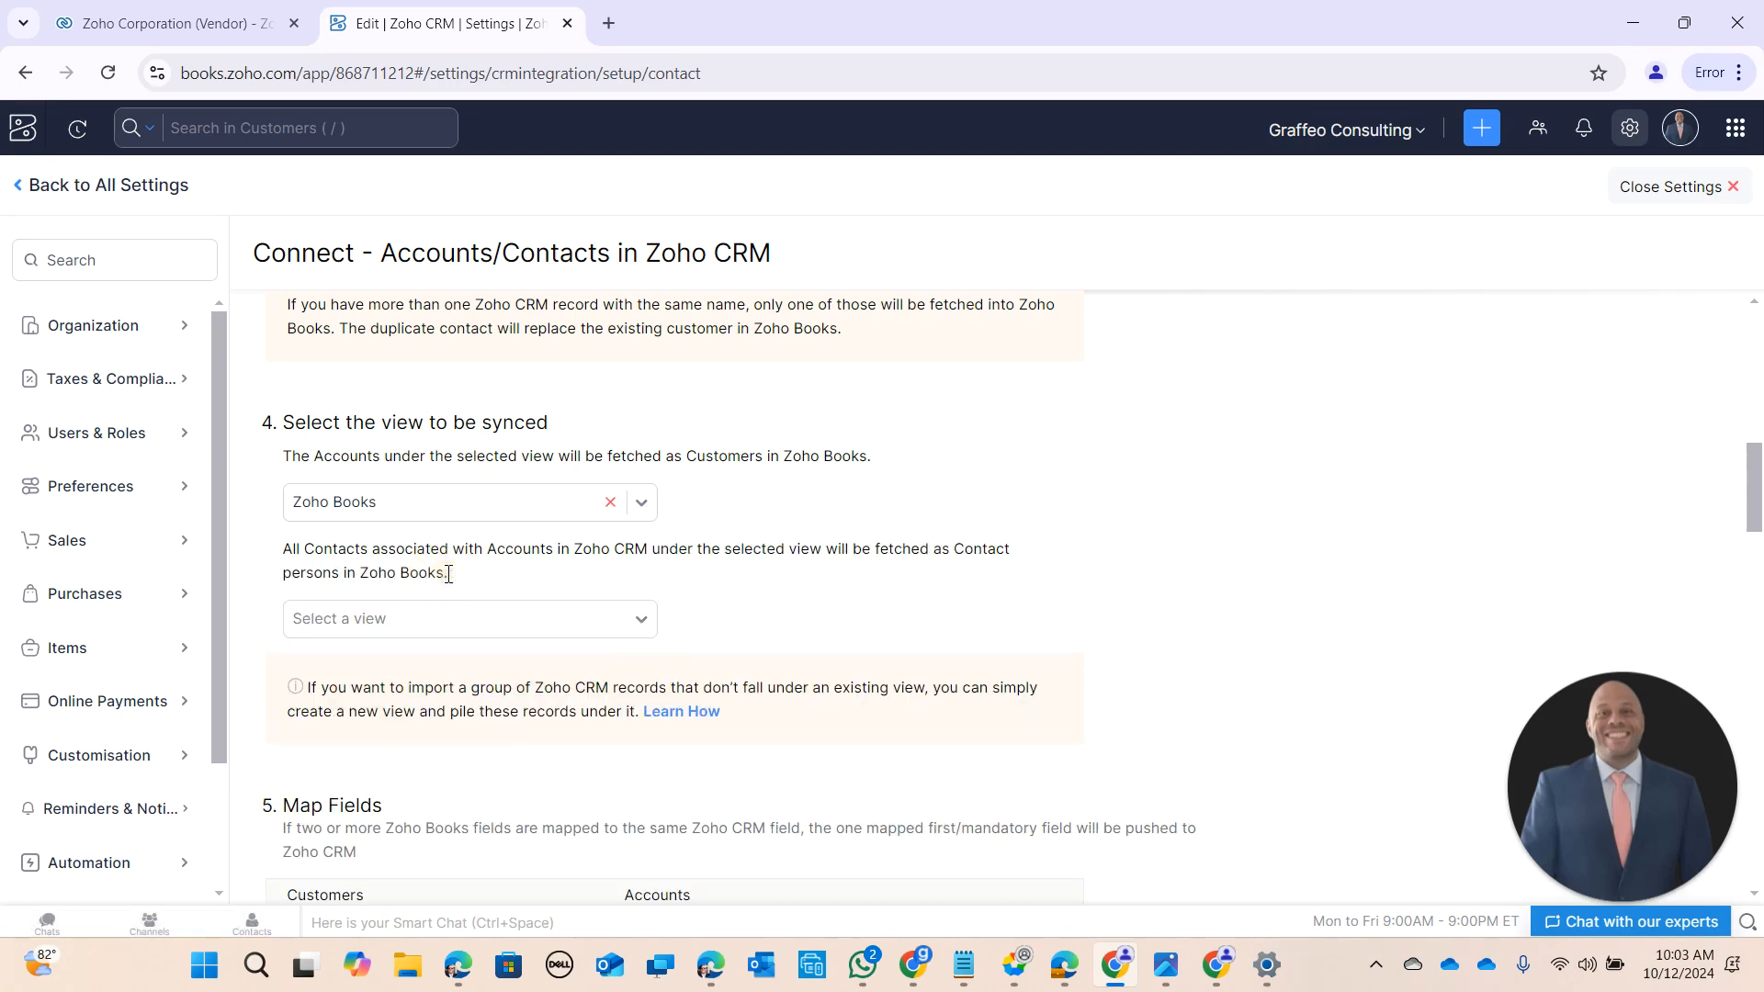
click(453, 618)
scroll(428, 853, down, 3)
scroll(398, 658, down, 3)
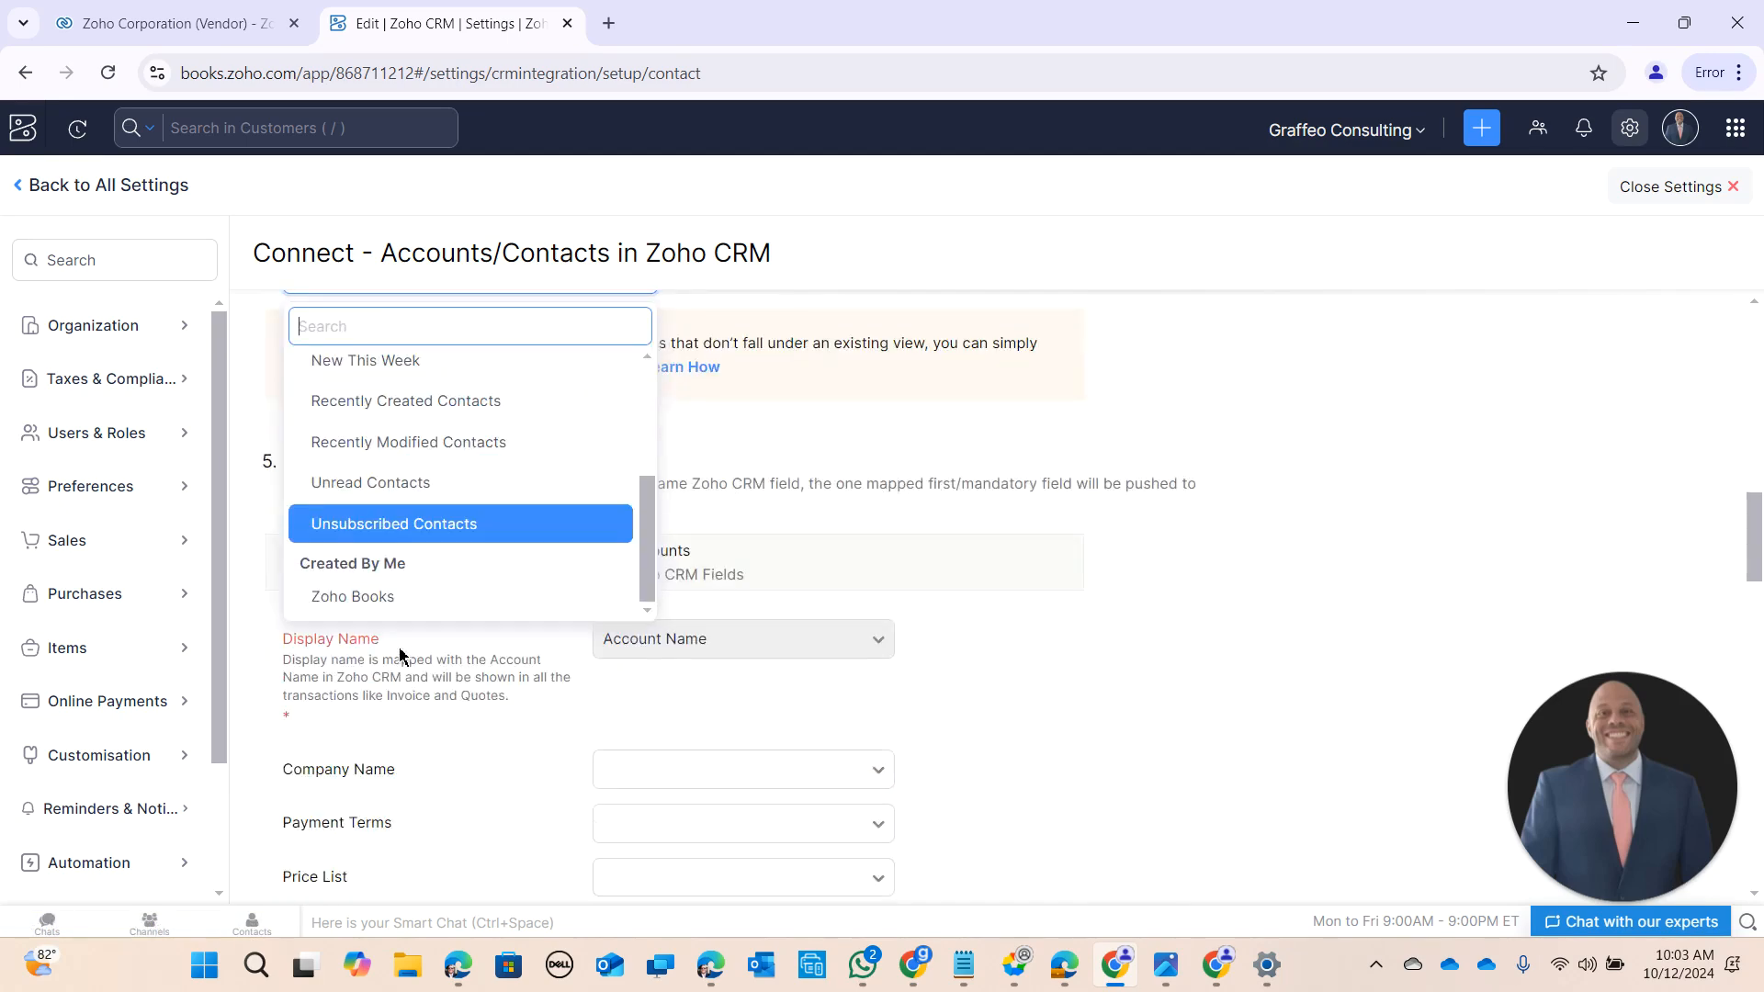
click(398, 598)
Step: Map the customers' Company Name field to Account Name, and save and sync the Accounts/Contacts configuration
scroll(579, 591, down, 3)
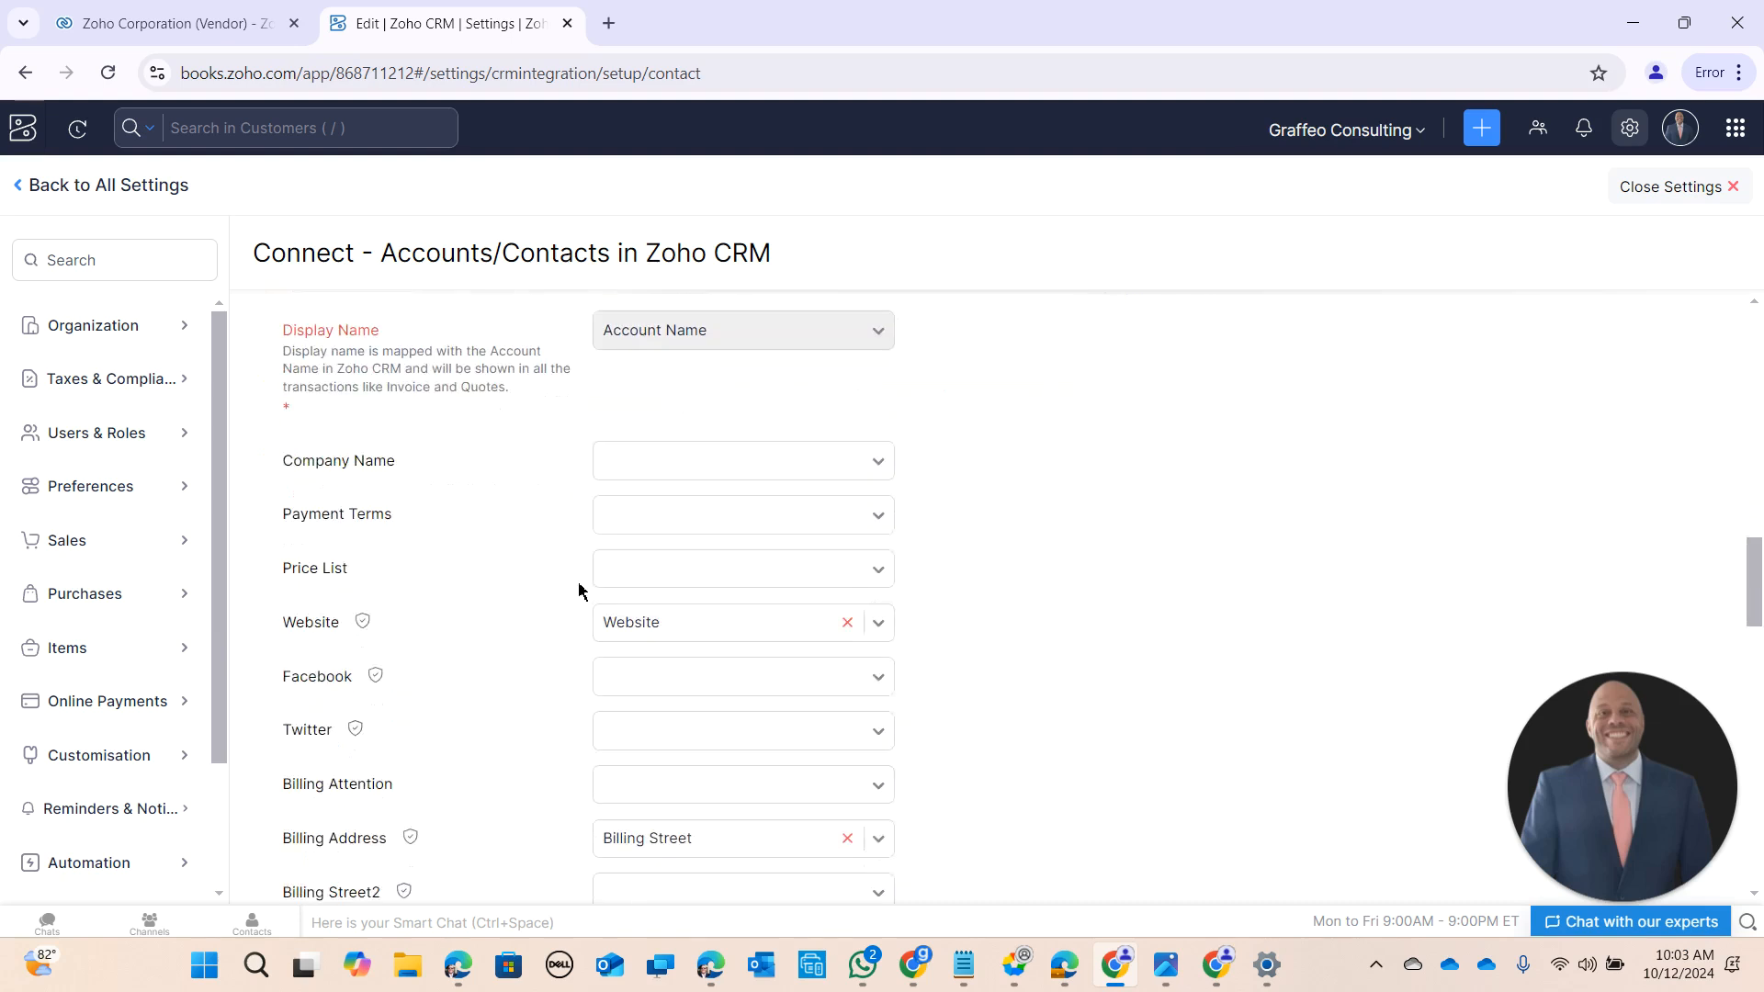
click(712, 480)
click(689, 668)
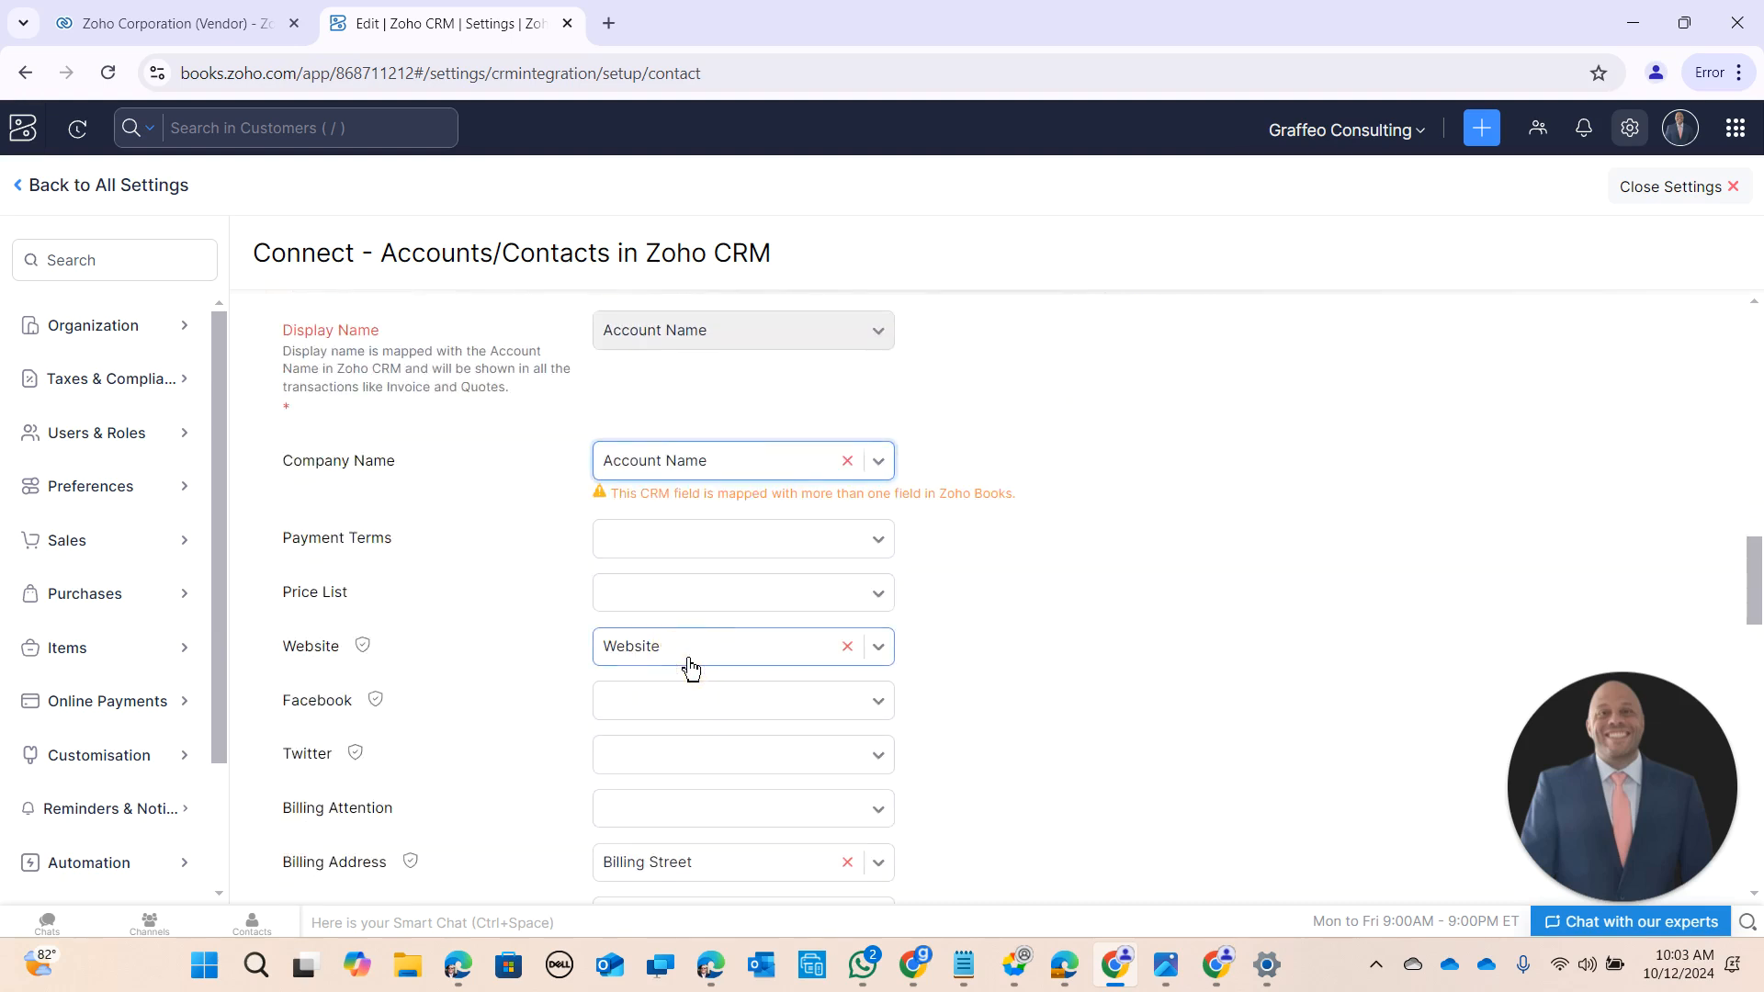
scroll(691, 668, down, 9)
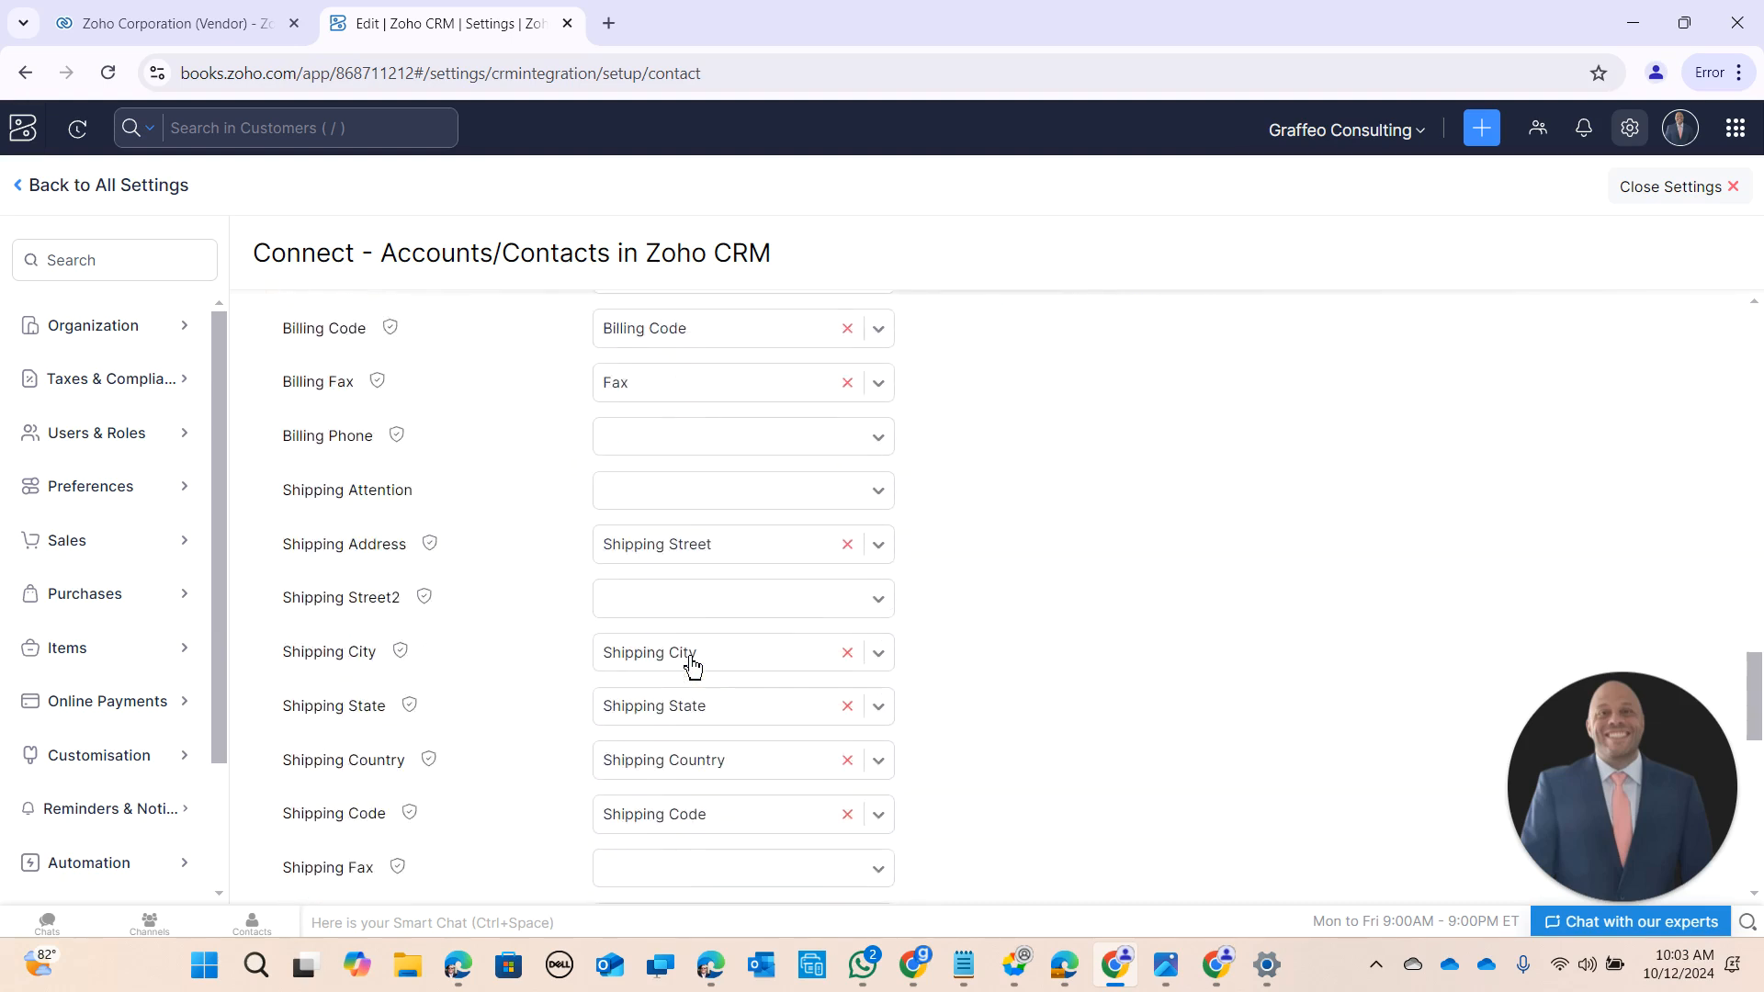
scroll(691, 663, down, 10)
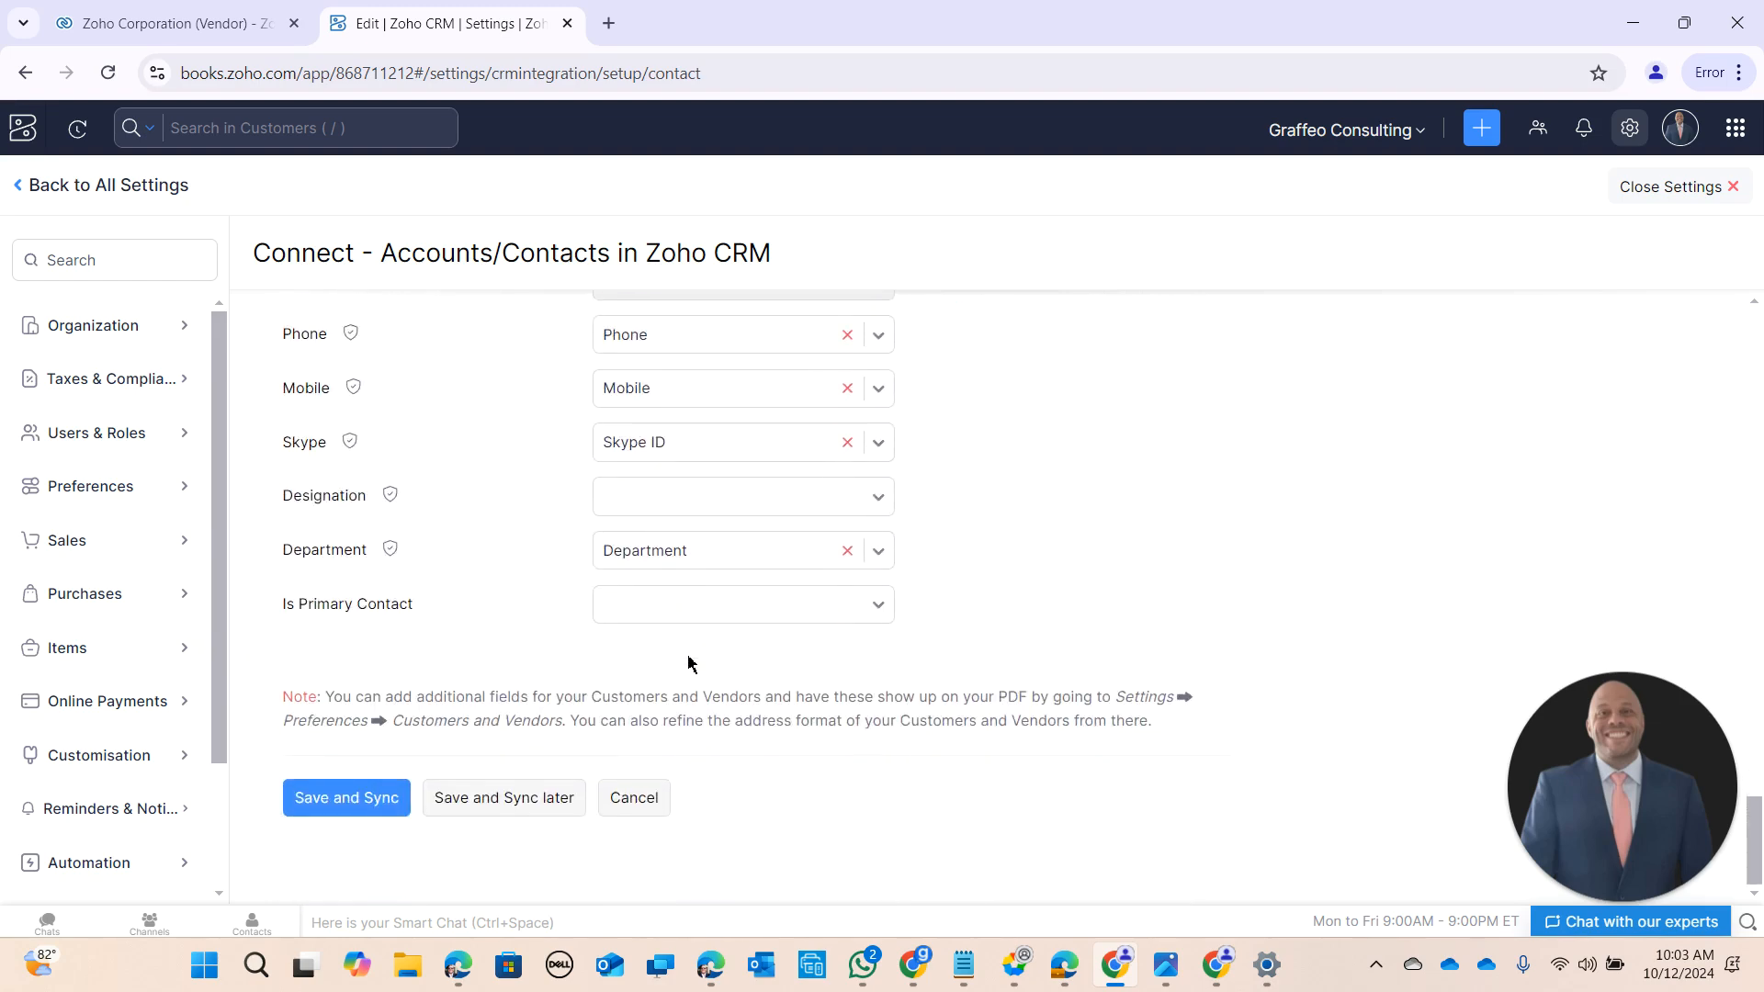
click(337, 813)
click(639, 310)
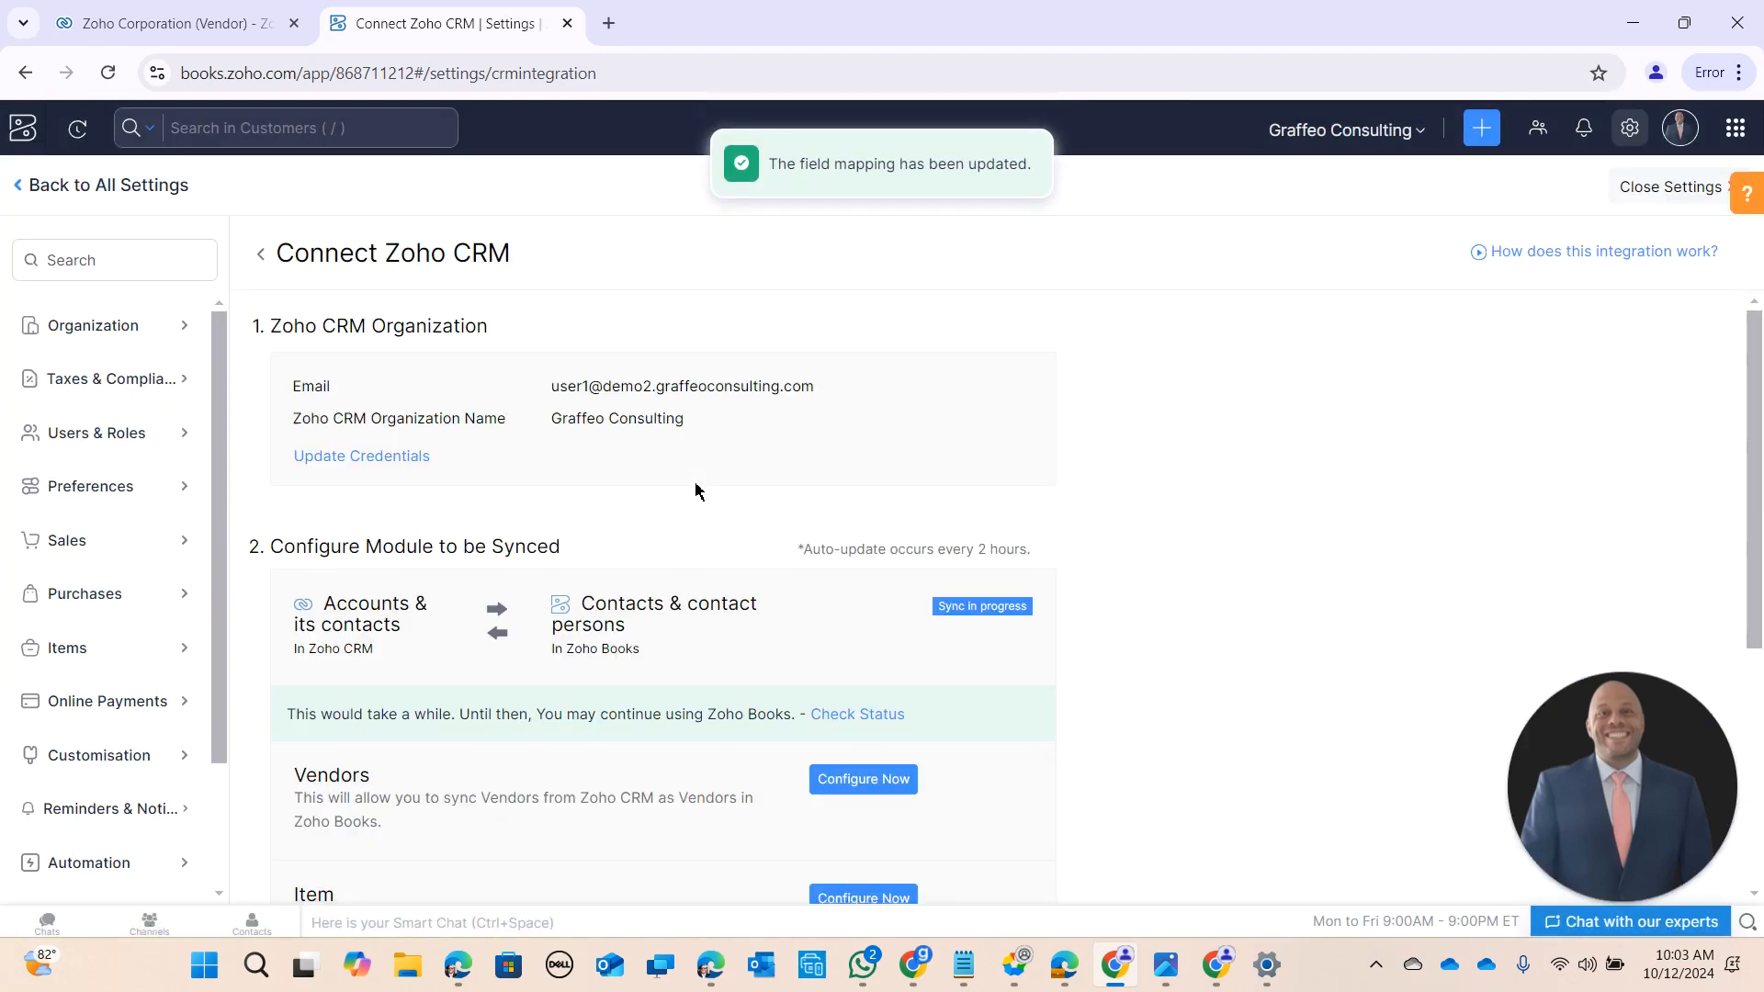
Step: Open the Vendors sync configuration and choose Zoho Books as the view to be synced
scroll(699, 491, down, 1)
click(840, 672)
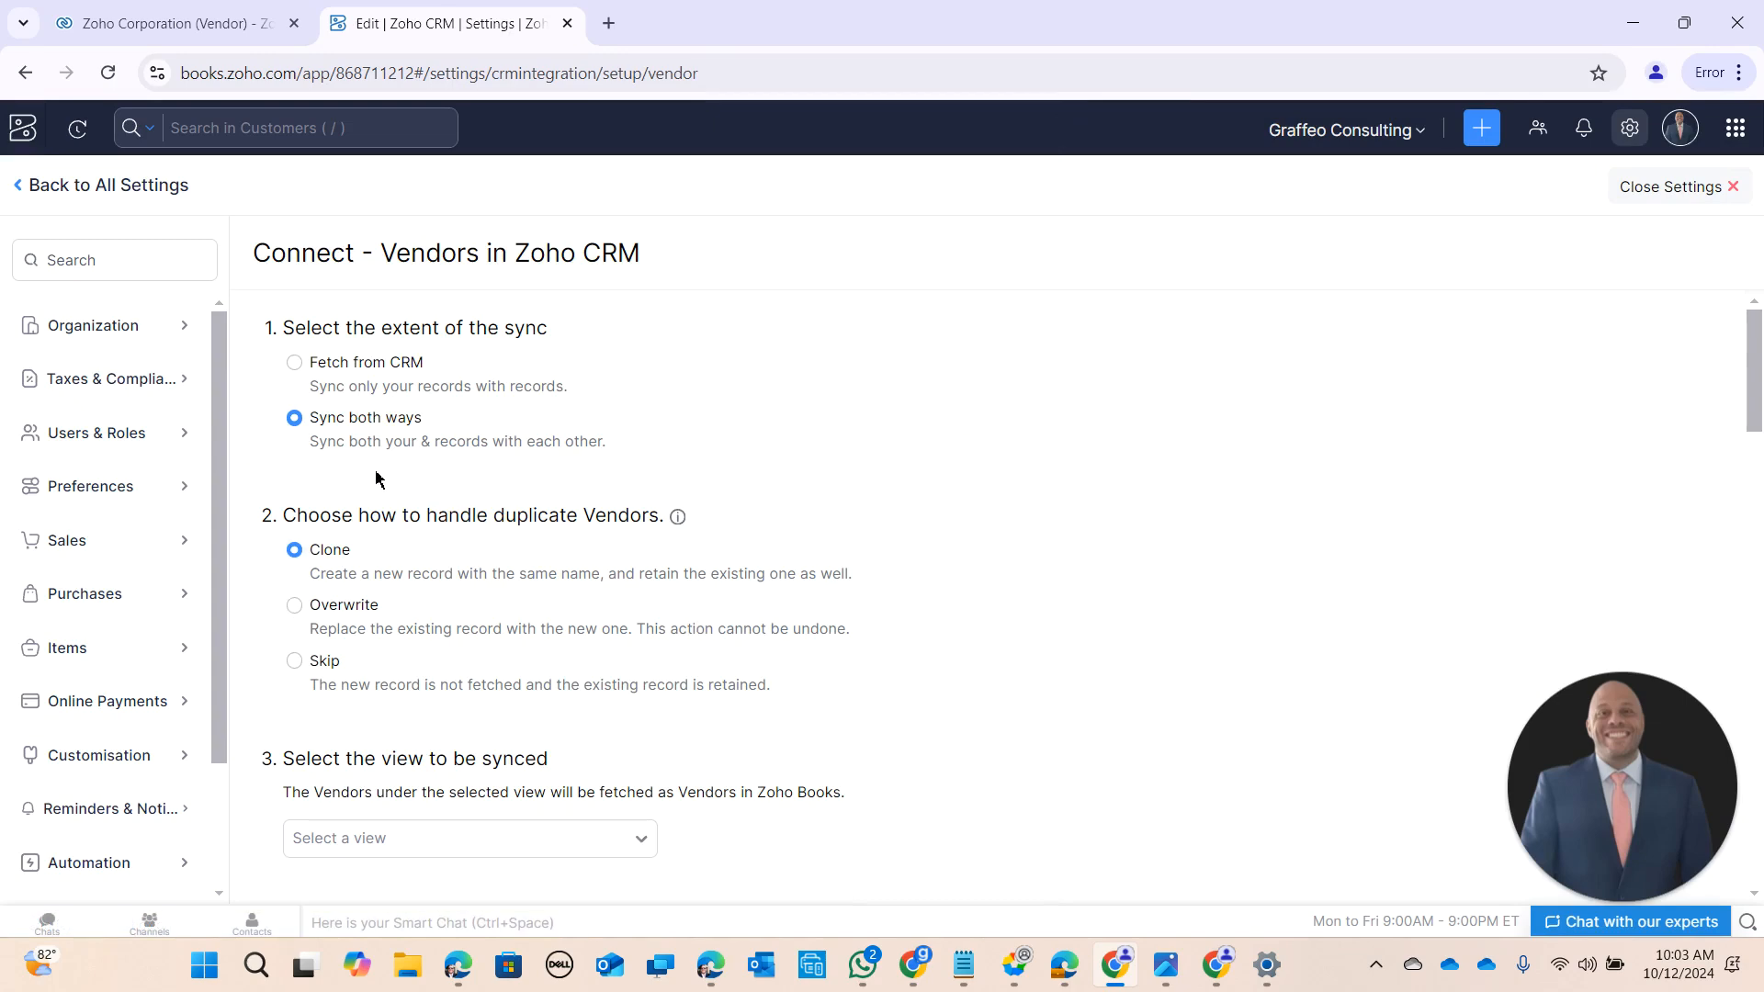
scroll(377, 515, down, 3)
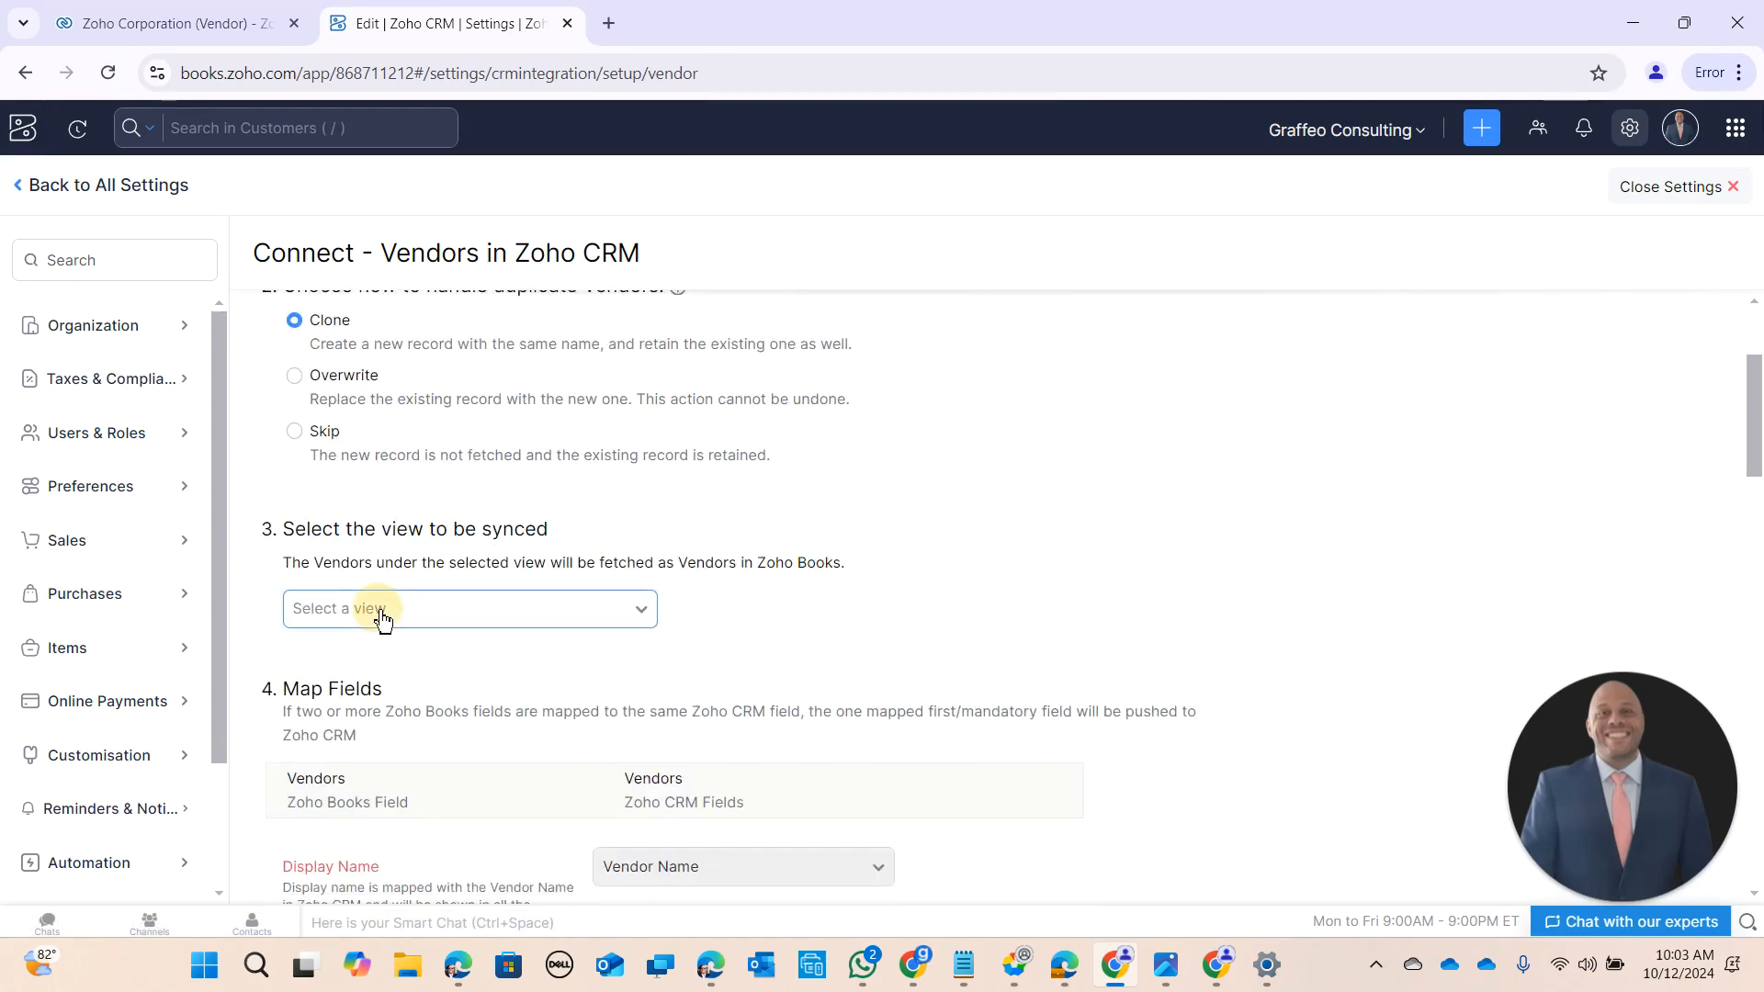
click(377, 610)
scroll(383, 622, down, 2)
click(410, 581)
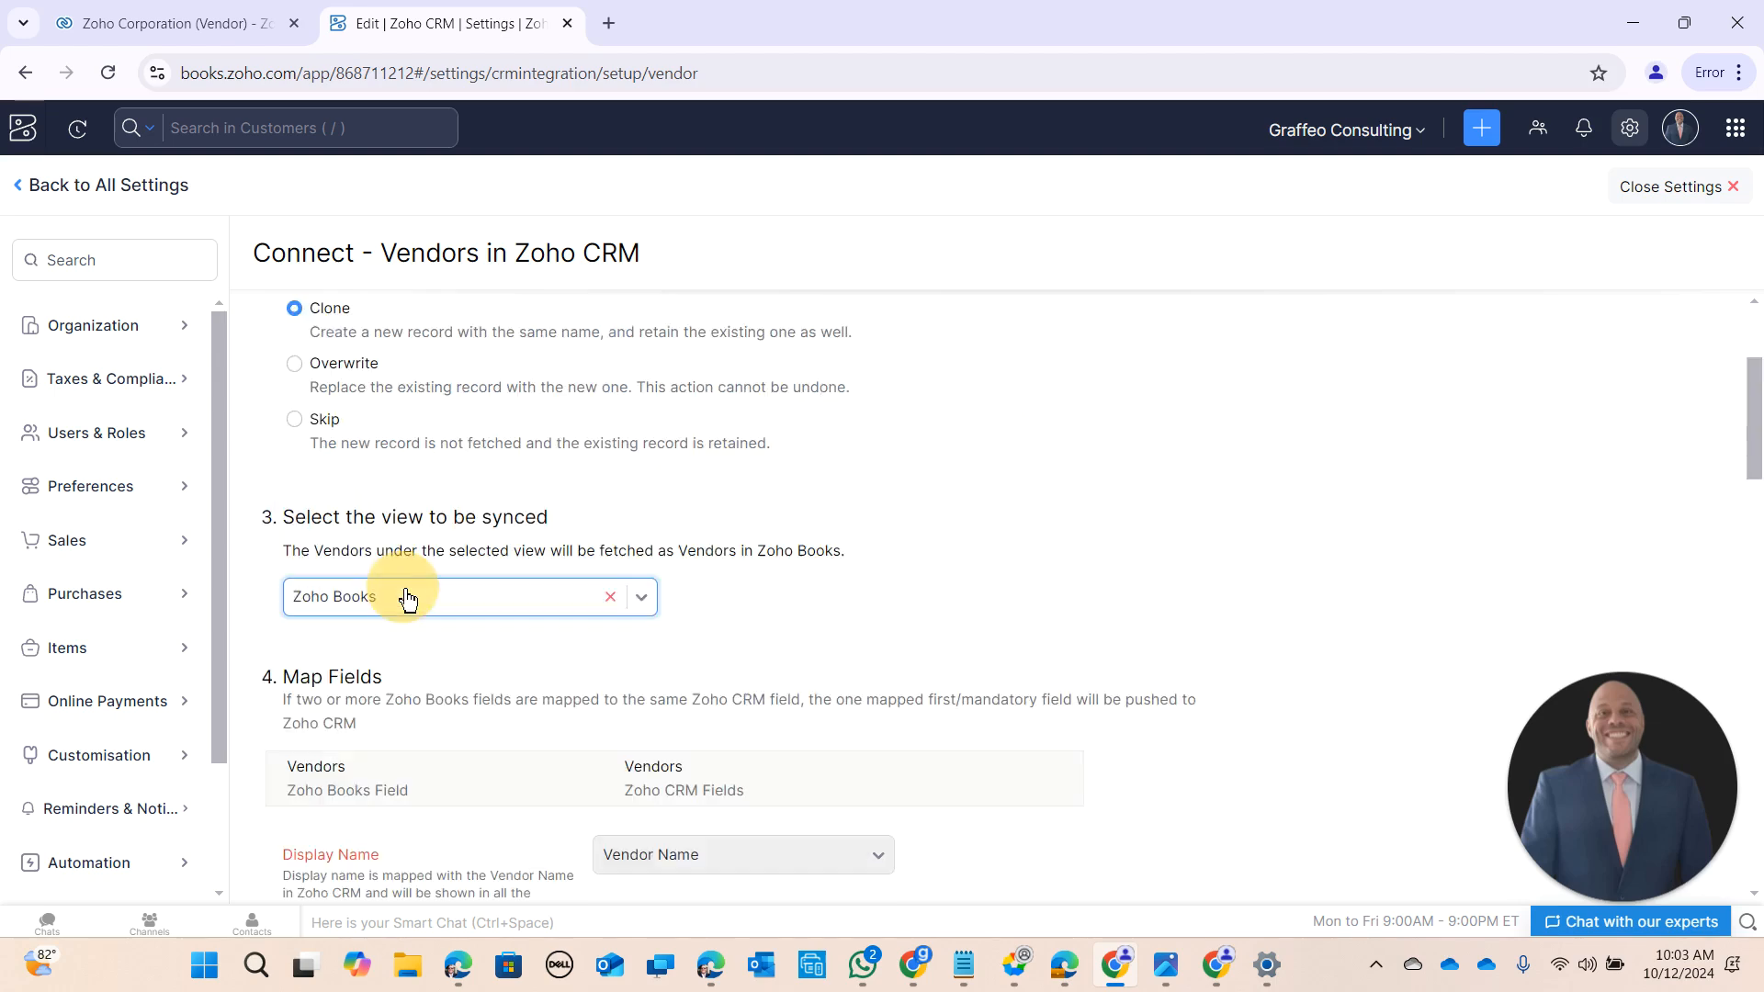
Step: Map the vendors' Company Name field to Vendor Name, and save and sync the Vendors configuration
scroll(409, 599, down, 4)
click(646, 640)
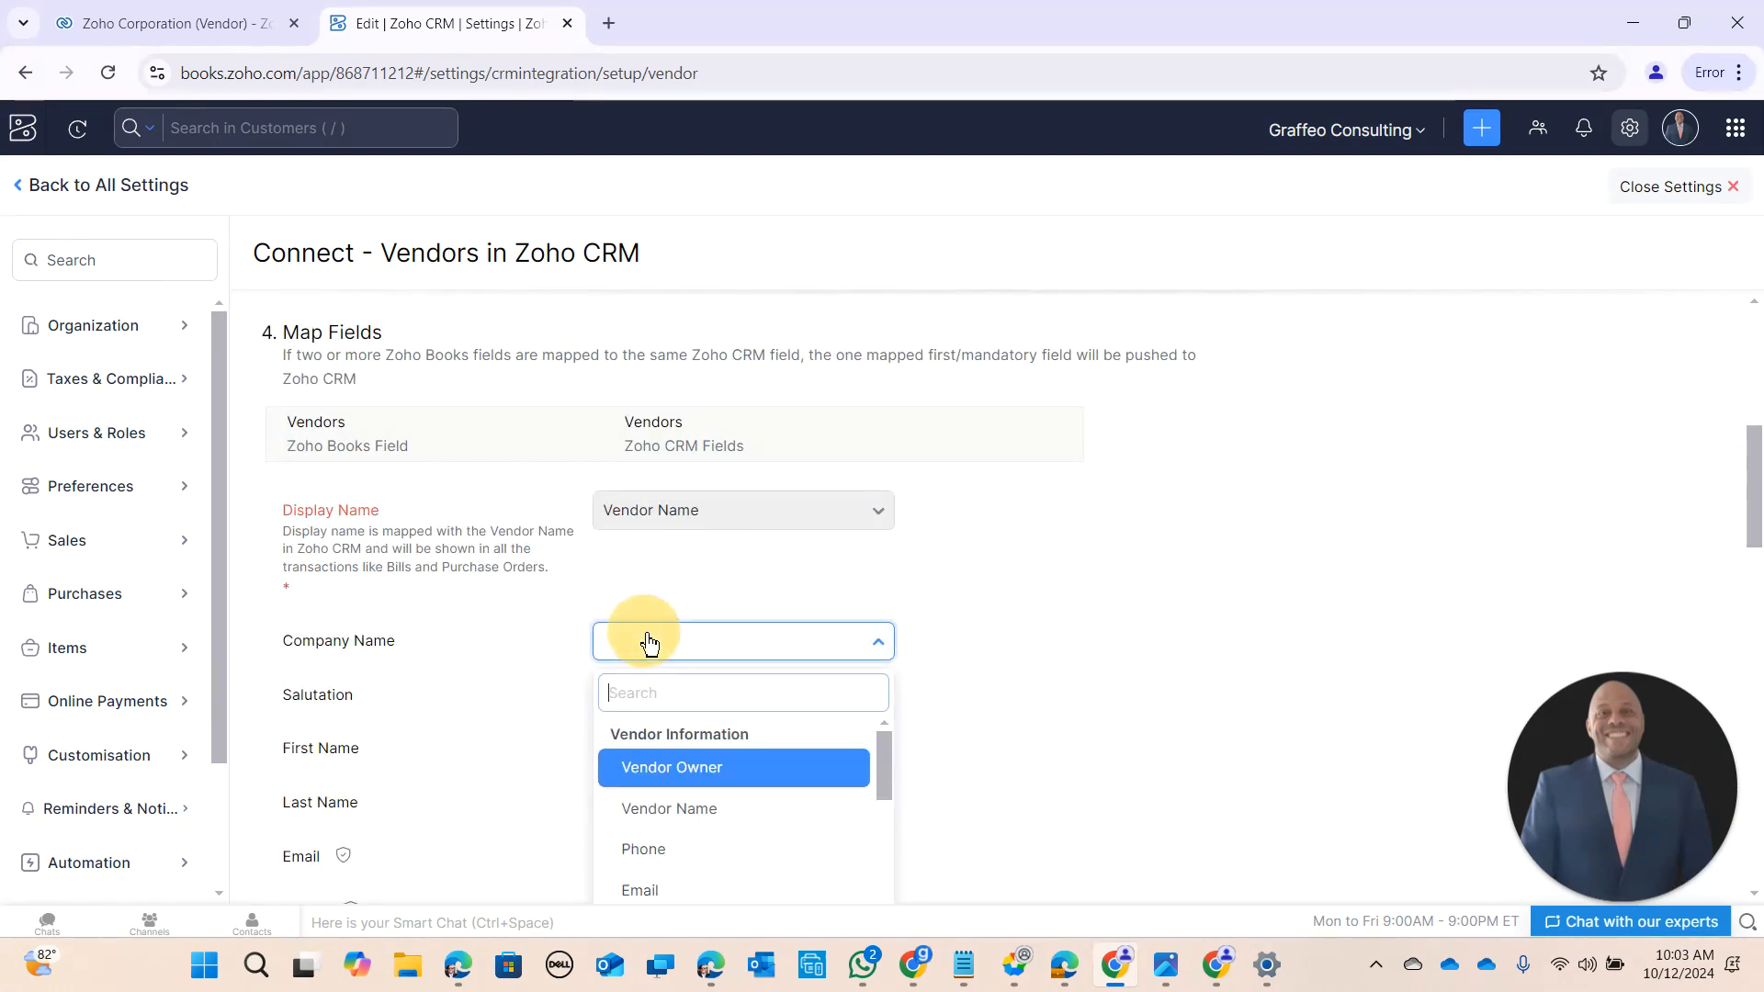
click(674, 807)
scroll(511, 638, down, 12)
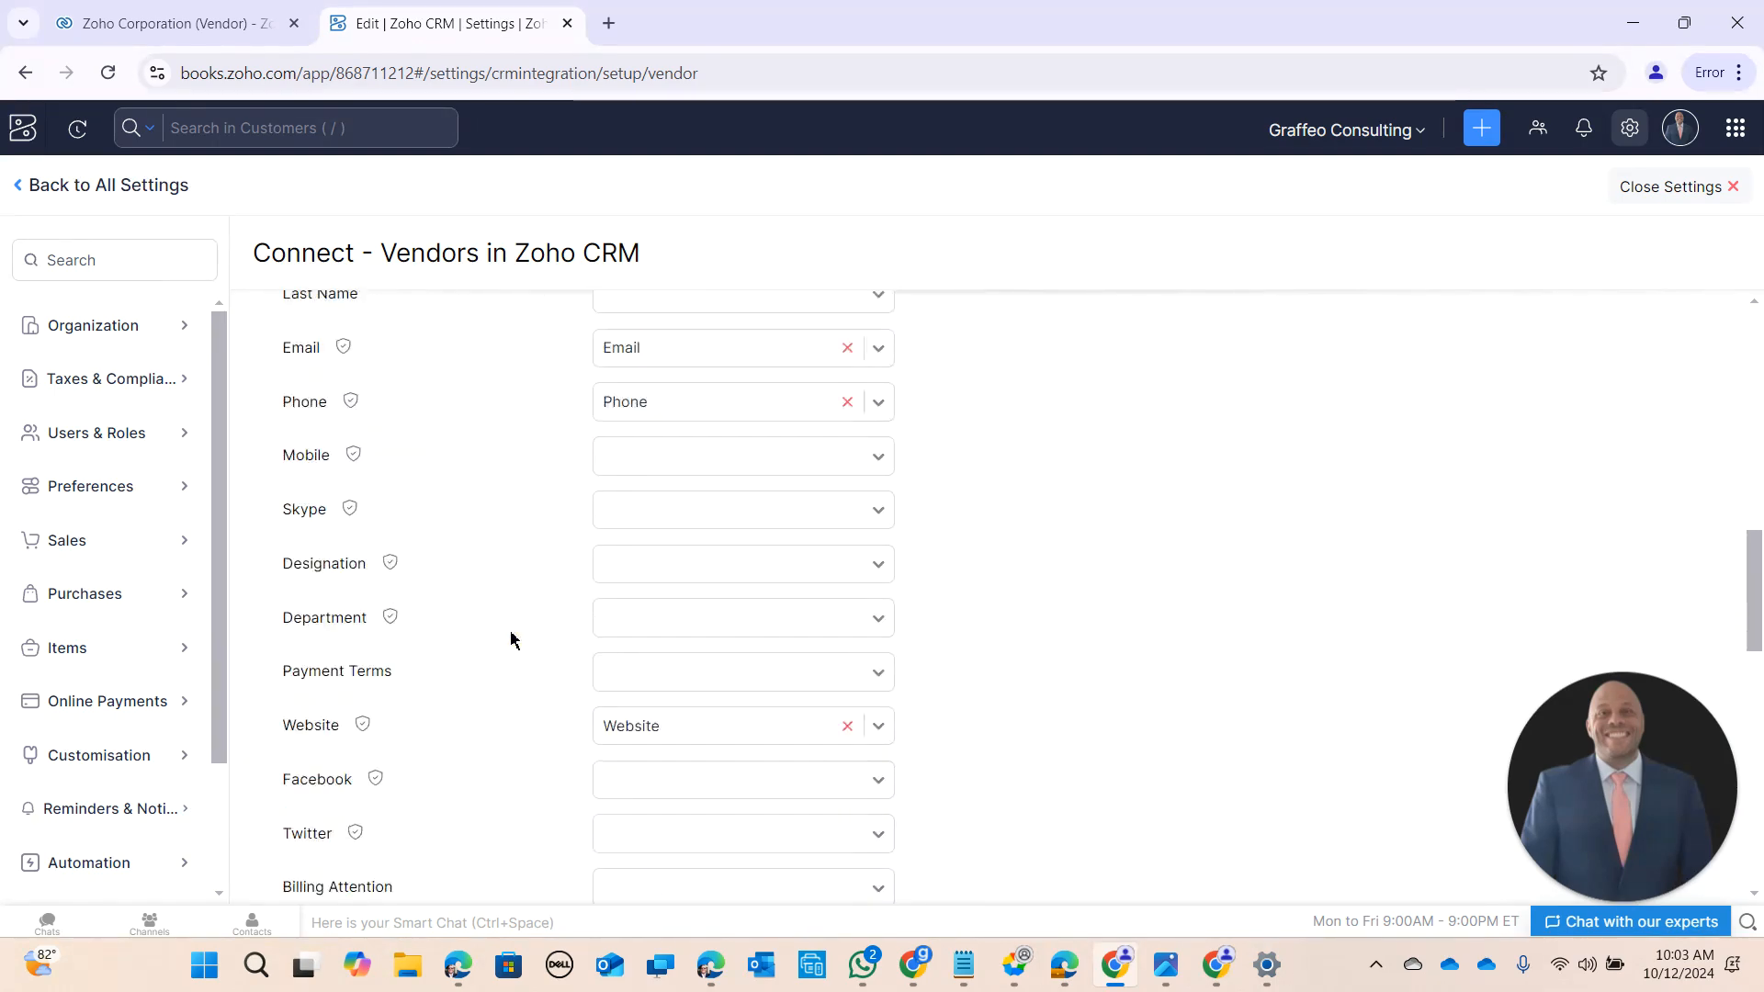
scroll(478, 657, down, 6)
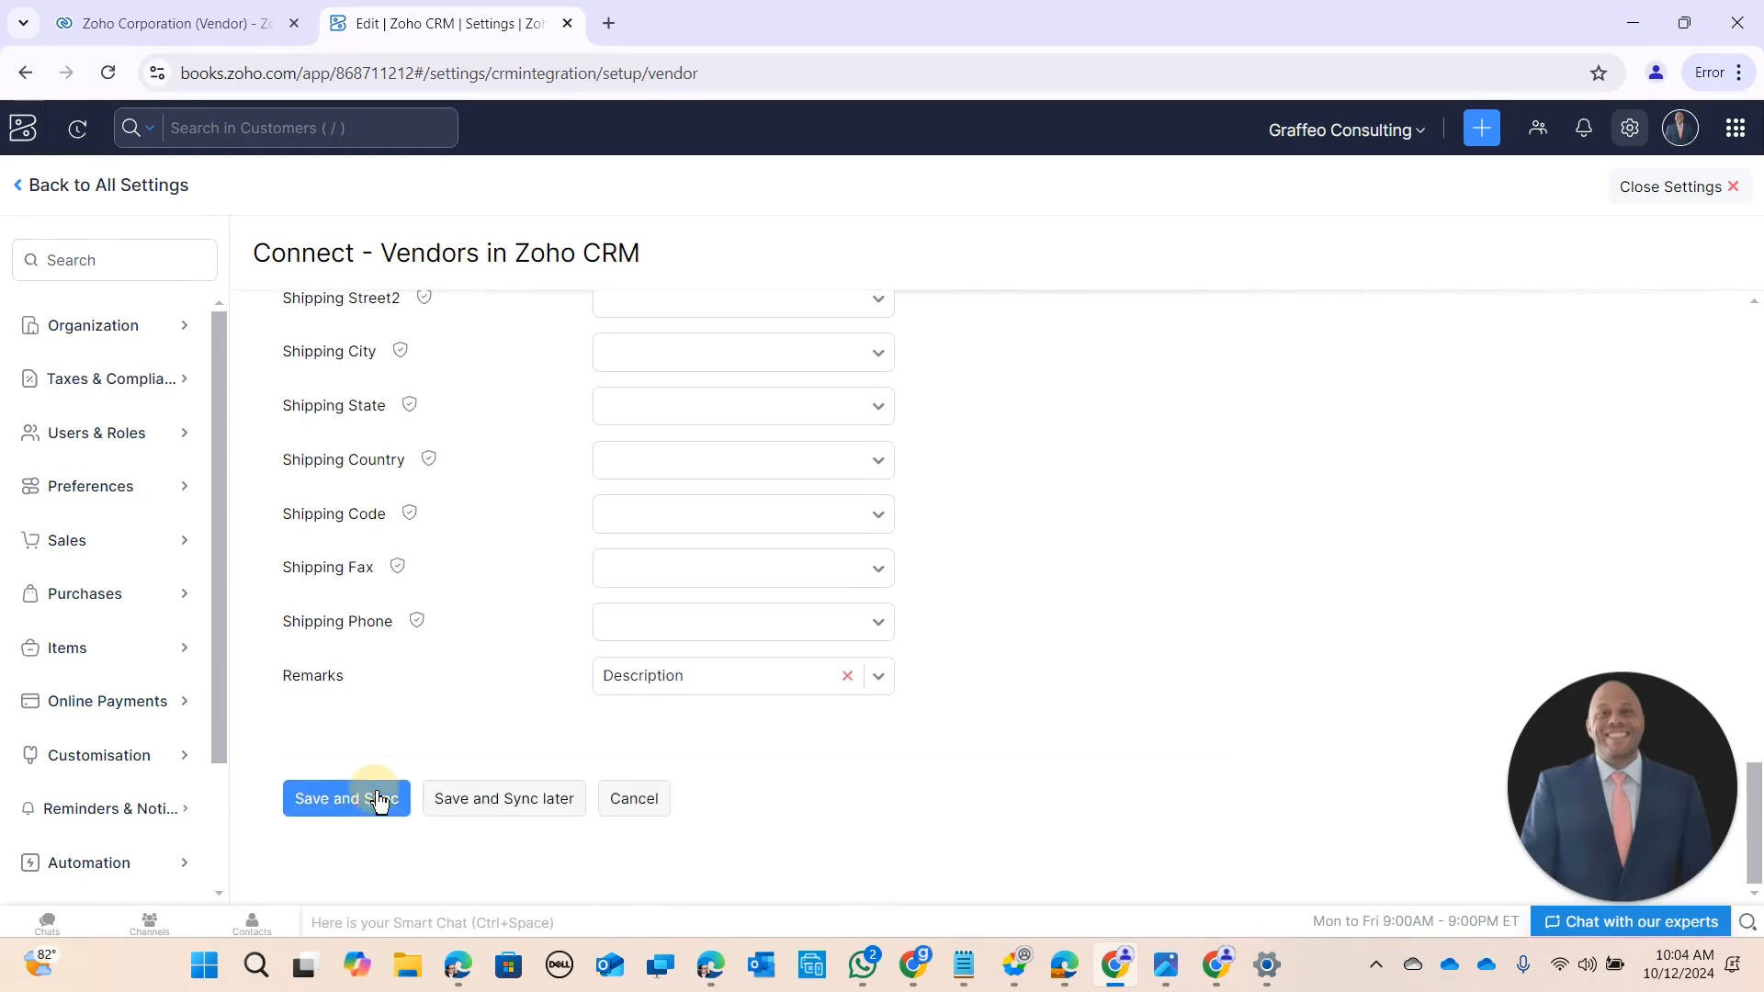
click(380, 799)
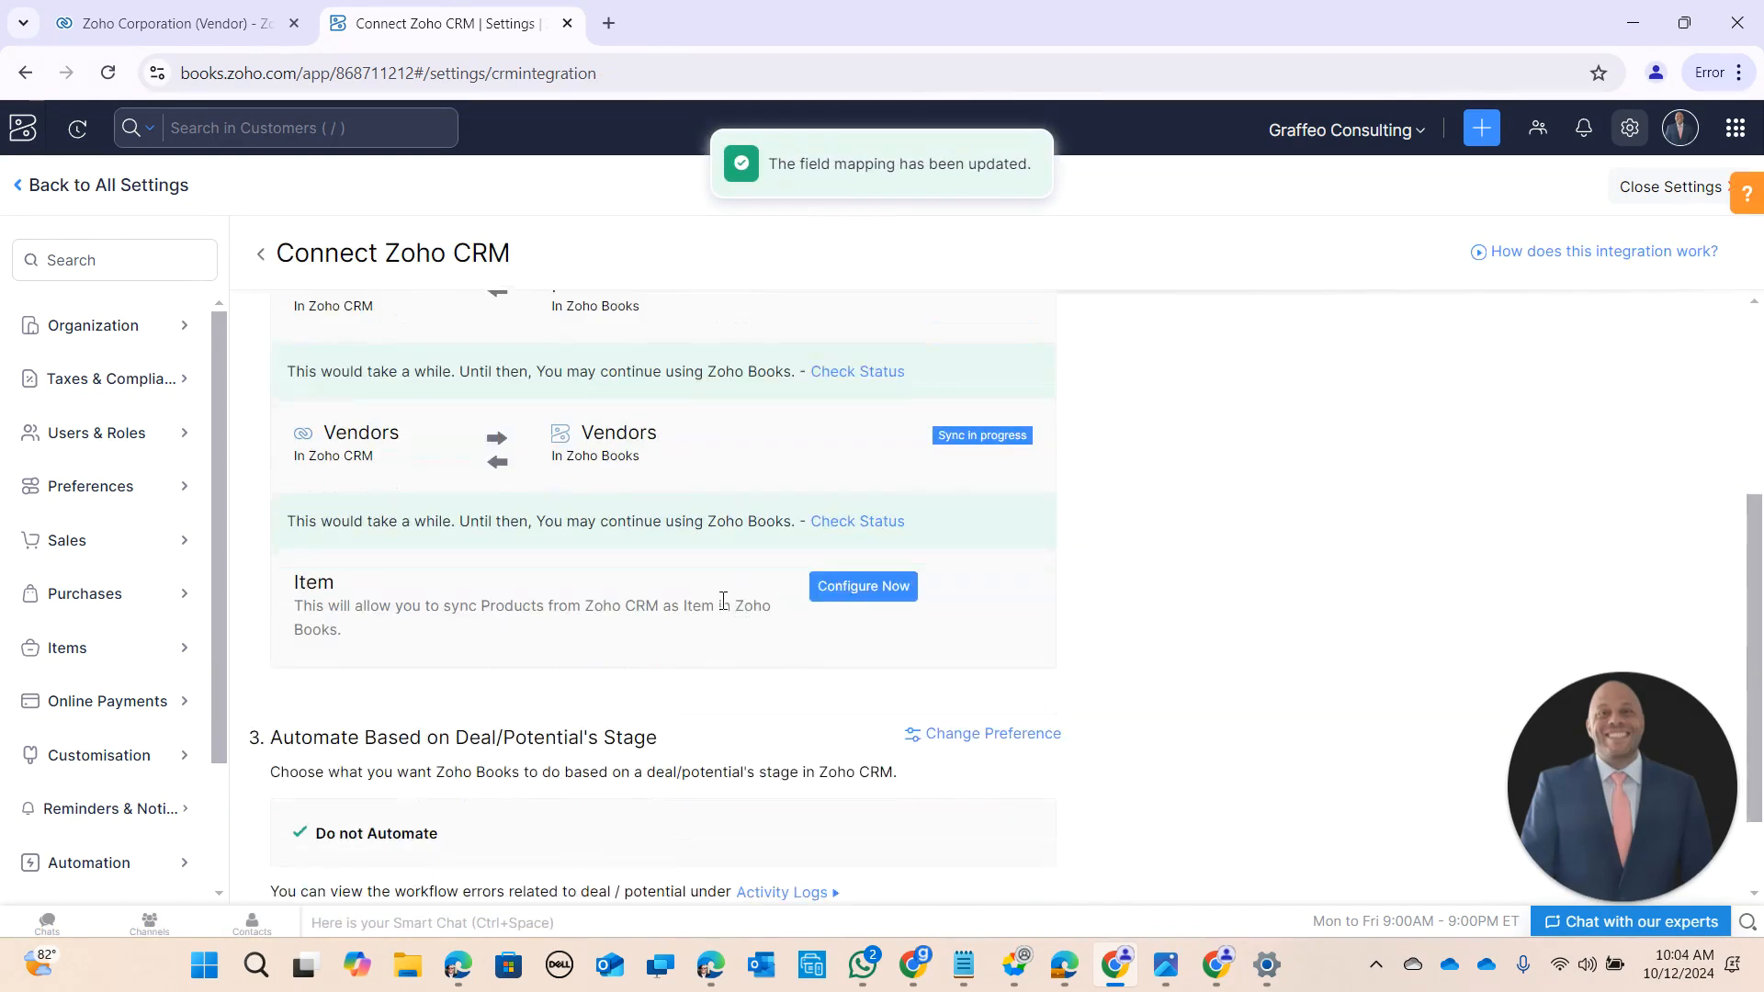
Step: Open the Item sync configuration for CRM products and set duplicate items to Overwrite
click(877, 606)
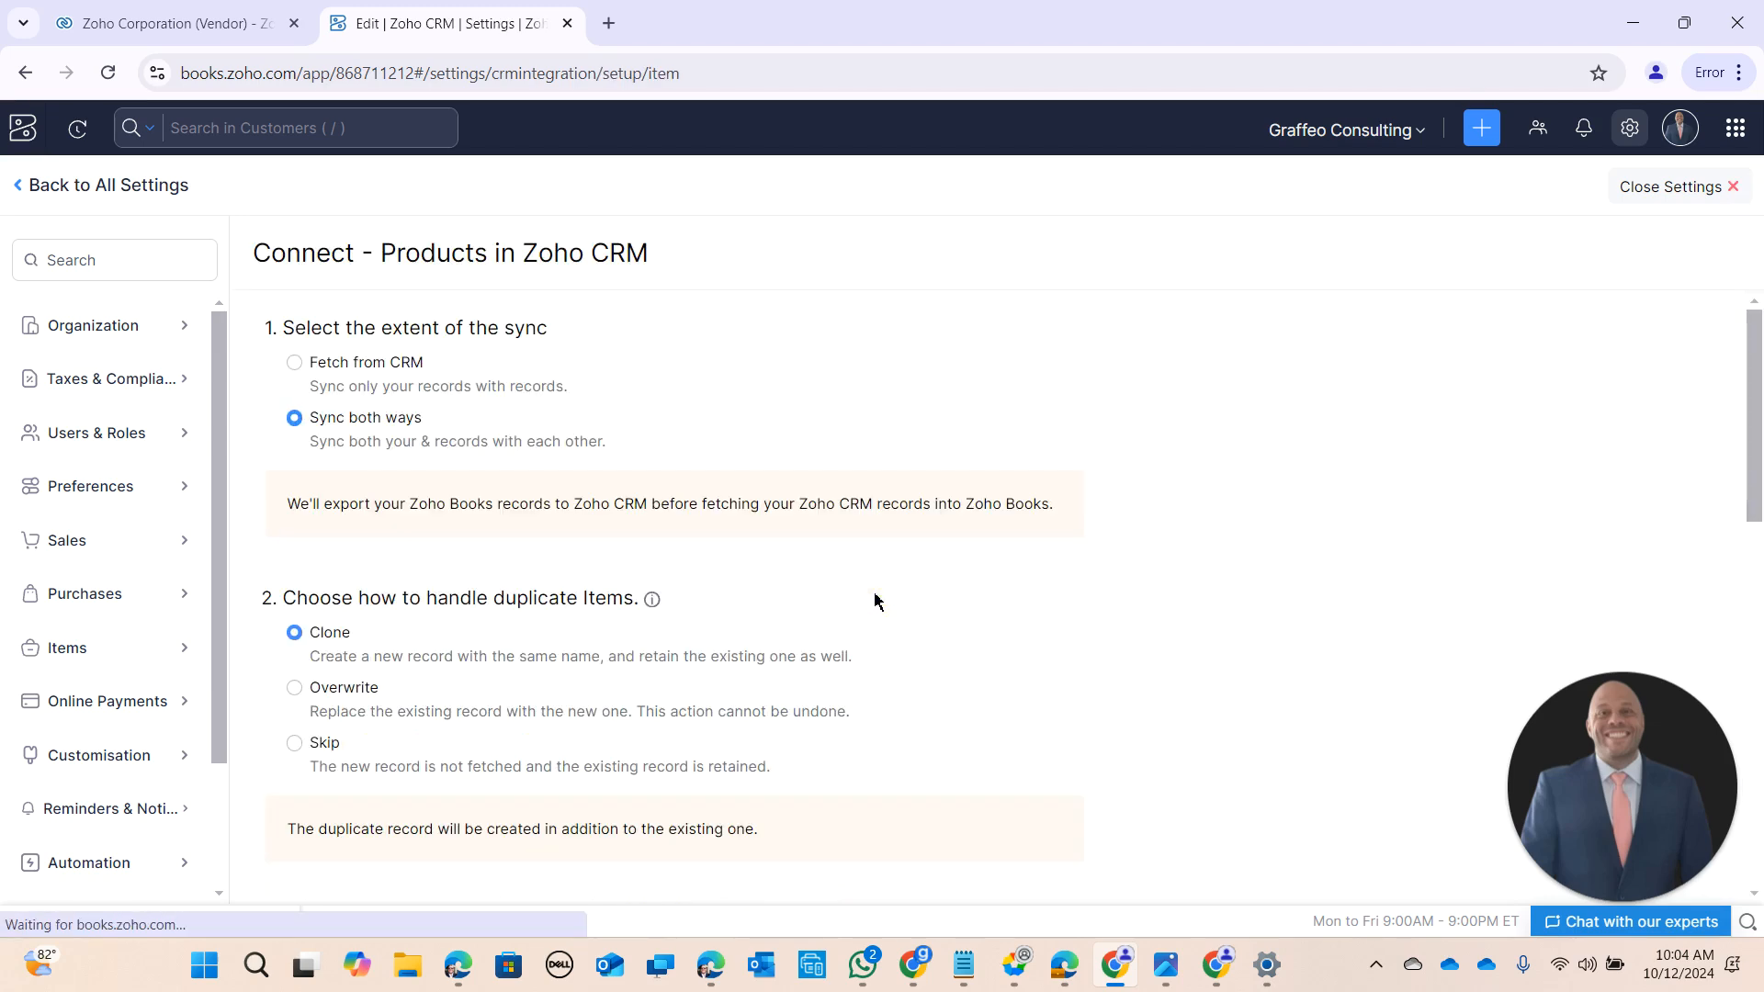
scroll(368, 491, down, 2)
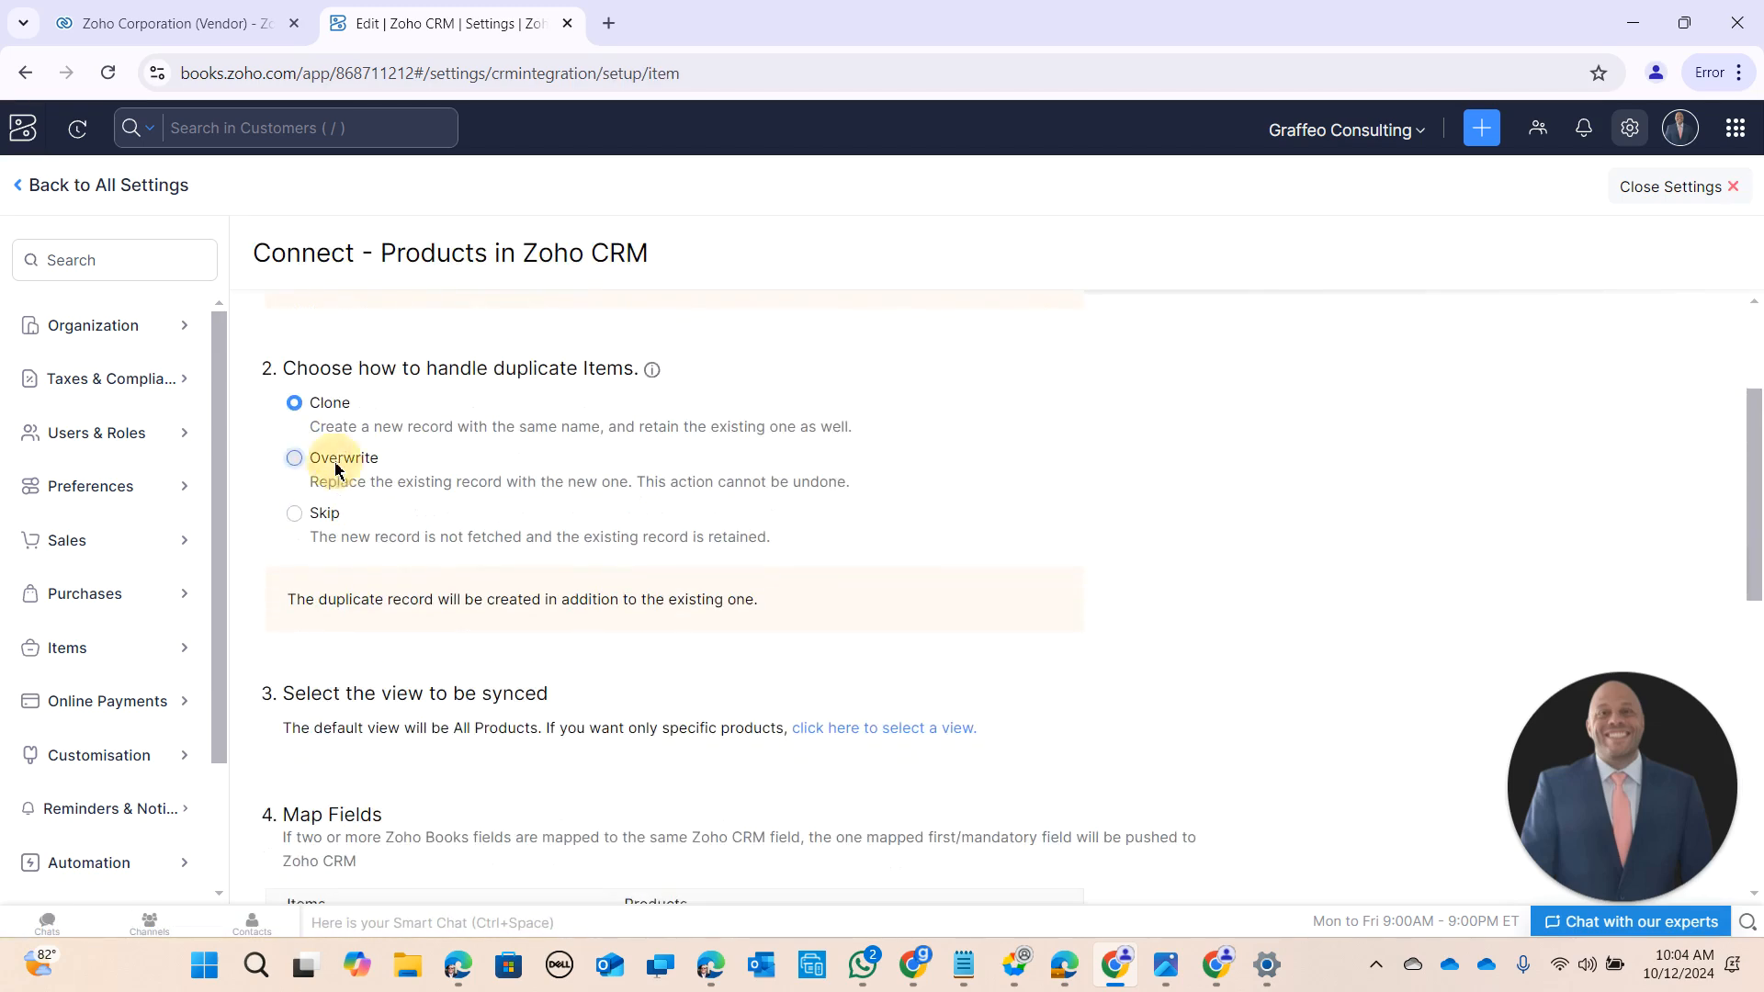
scroll(340, 469, up, 2)
scroll(340, 431, down, 3)
click(334, 343)
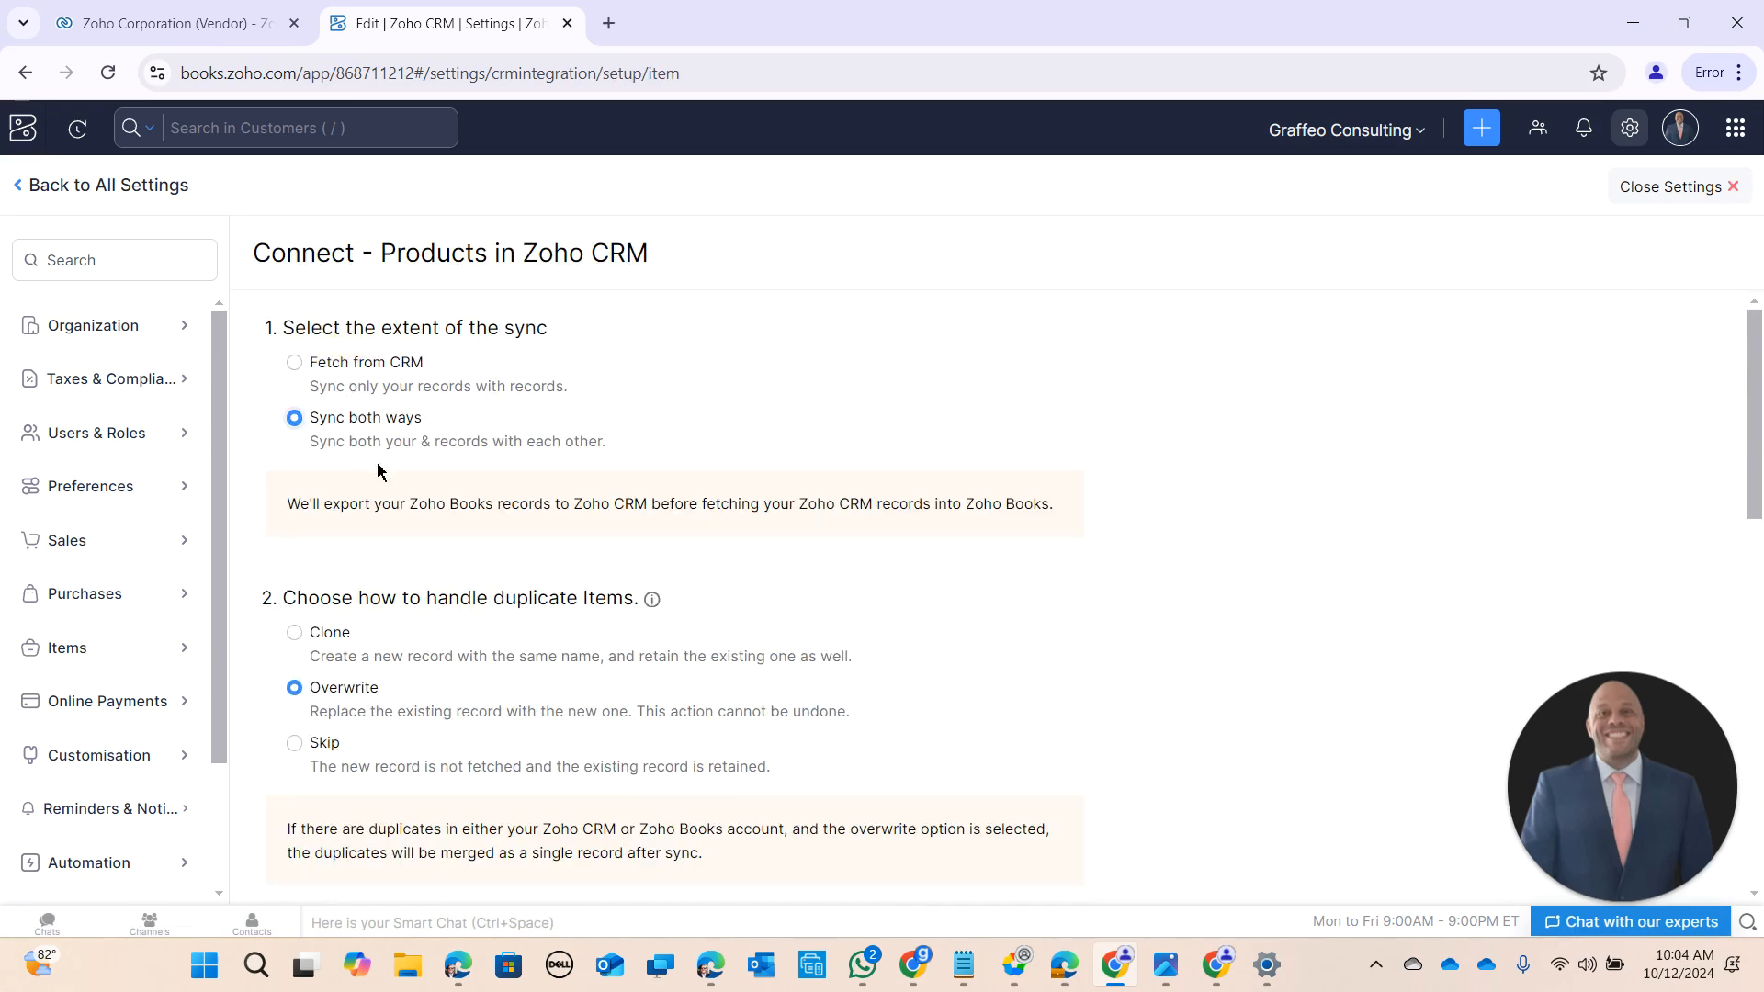
Step: Choose the custom Zoho Books view as the products view to be synced
scroll(331, 492, down, 5)
click(821, 409)
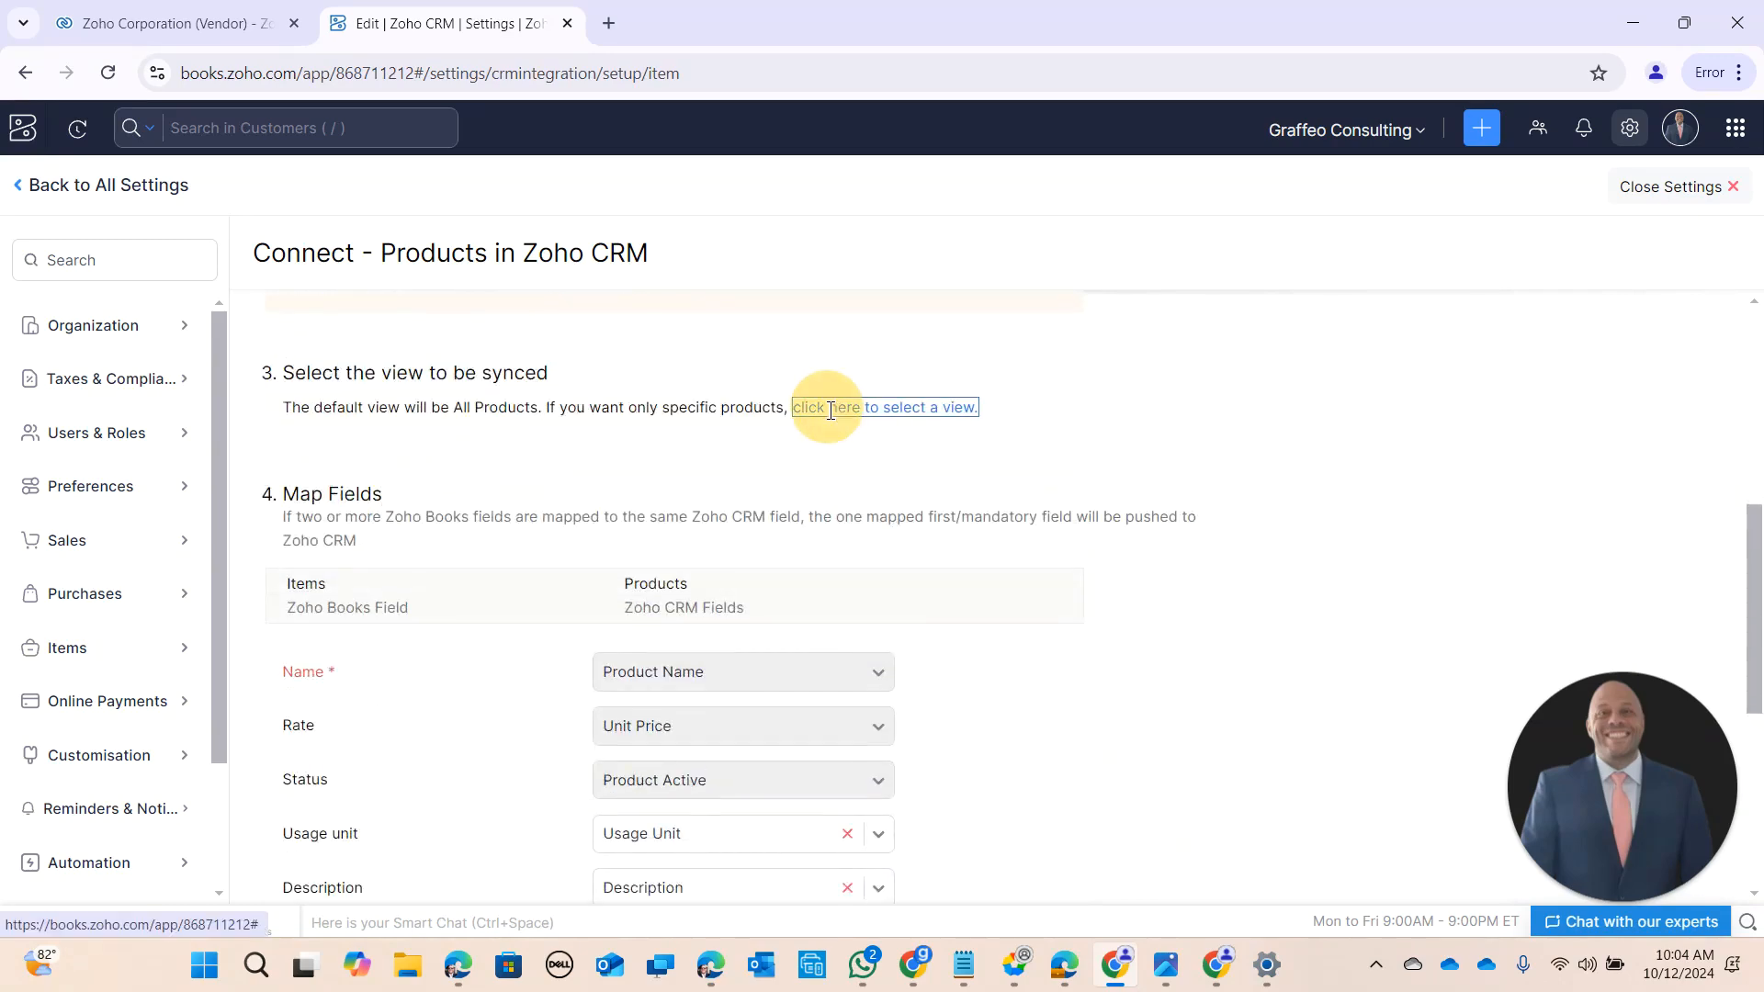
click(473, 456)
scroll(453, 681, down, 2)
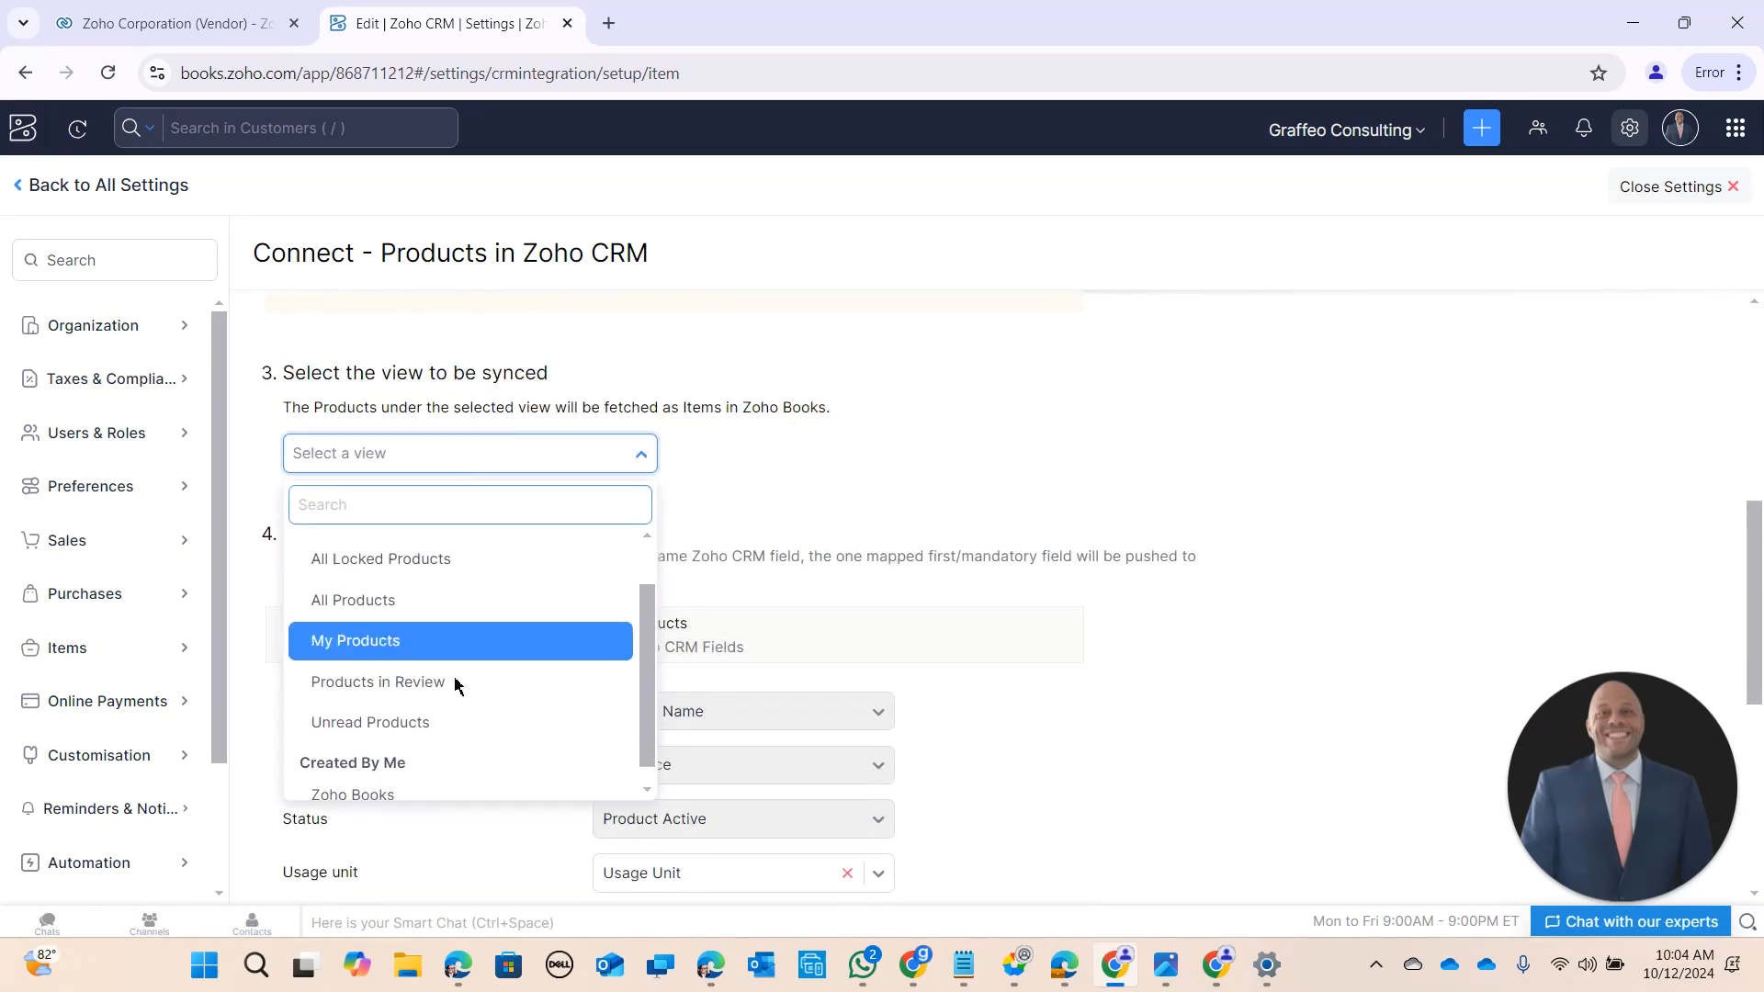
click(472, 783)
Step: Map the items' Product Type field to Product Type, save and sync the configuration, and accept the overwrite of existing records
scroll(533, 722, down, 3)
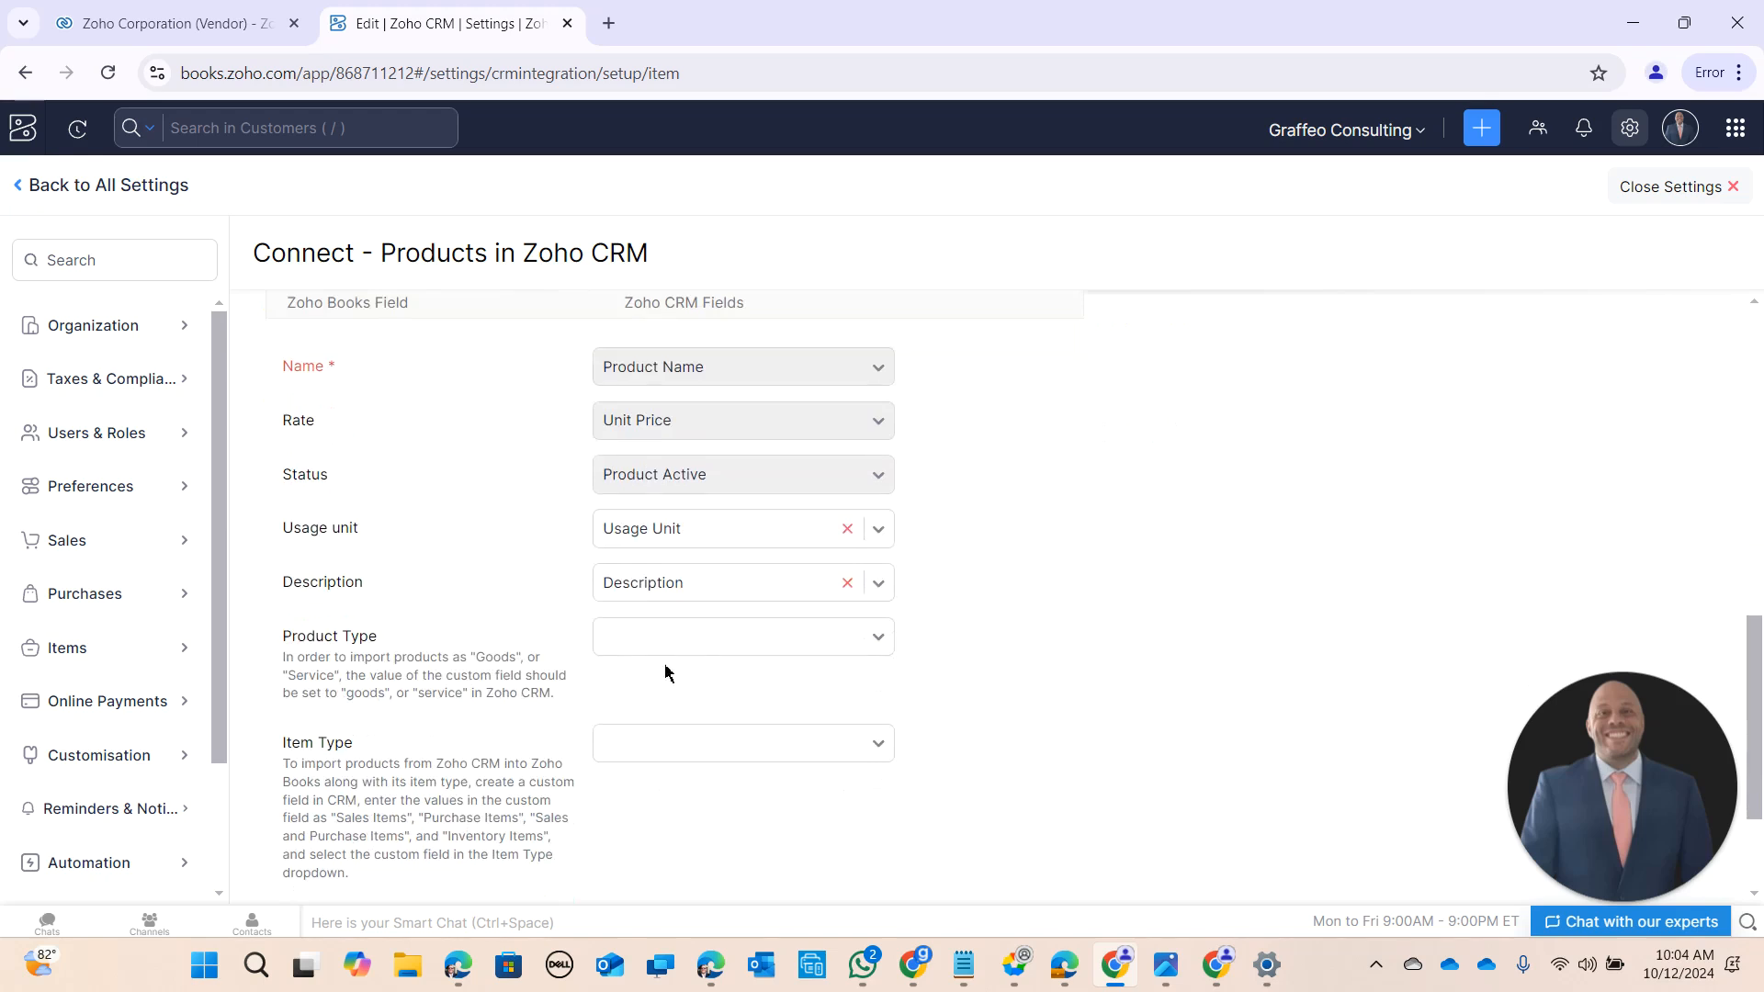
click(689, 641)
click(709, 847)
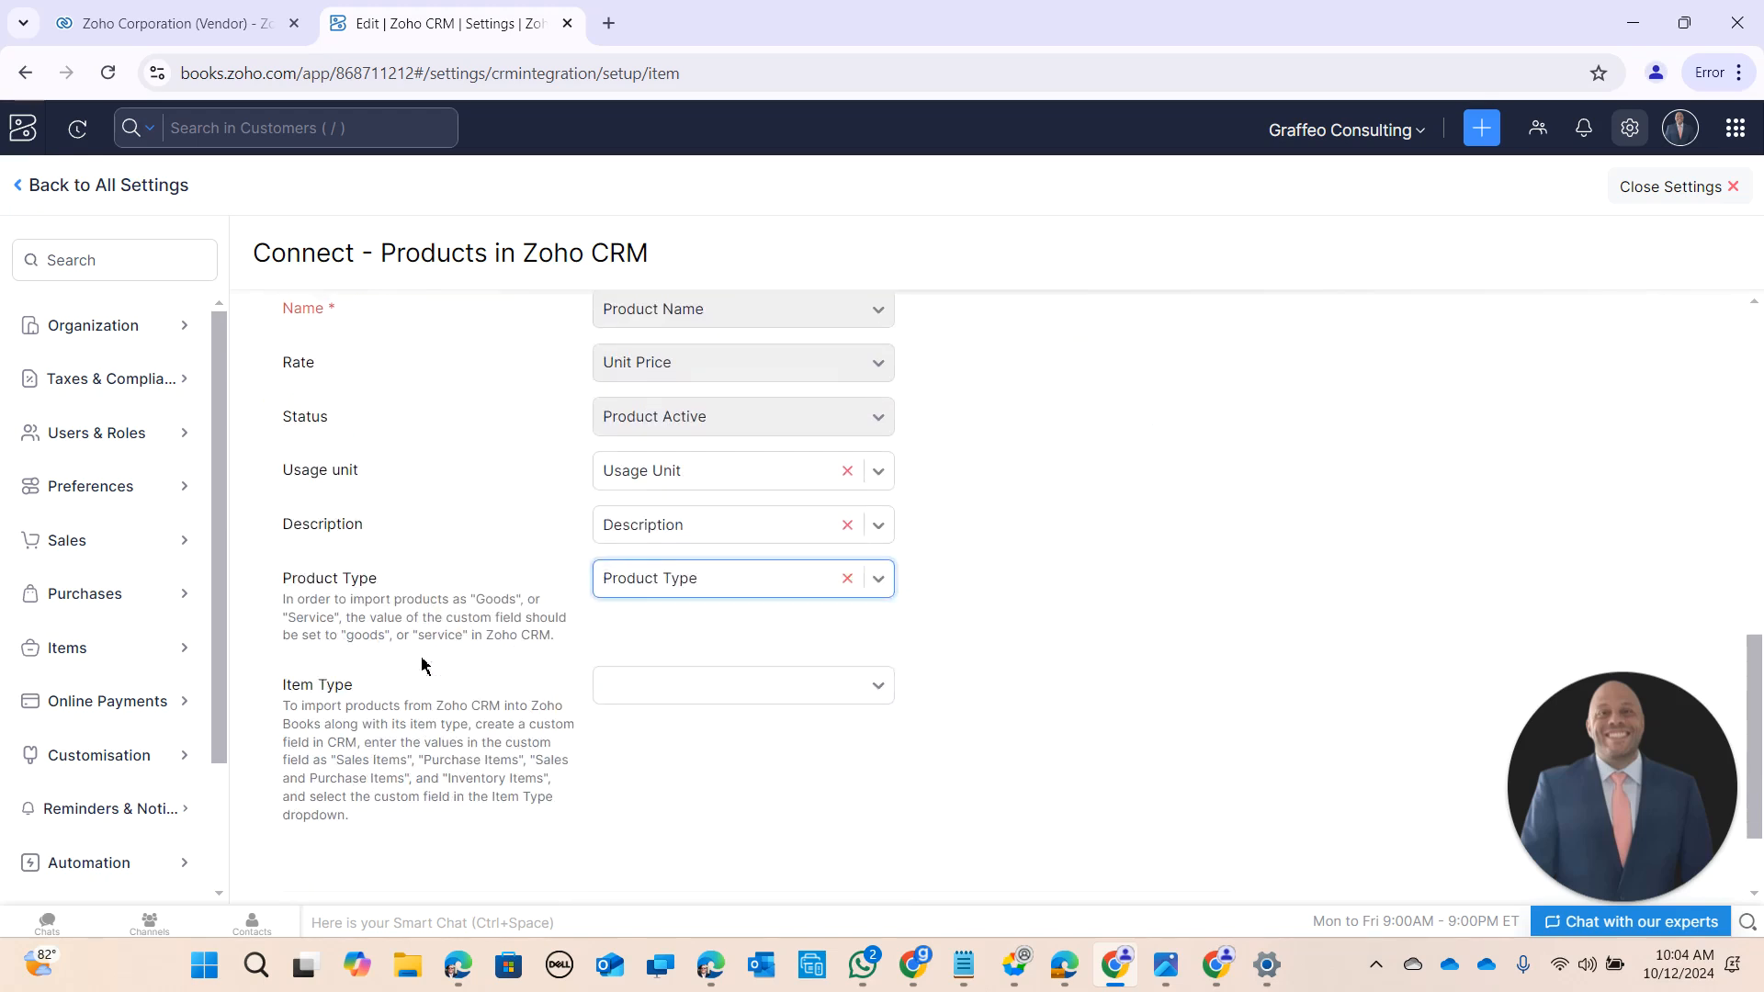
scroll(422, 665, down, 2)
click(353, 799)
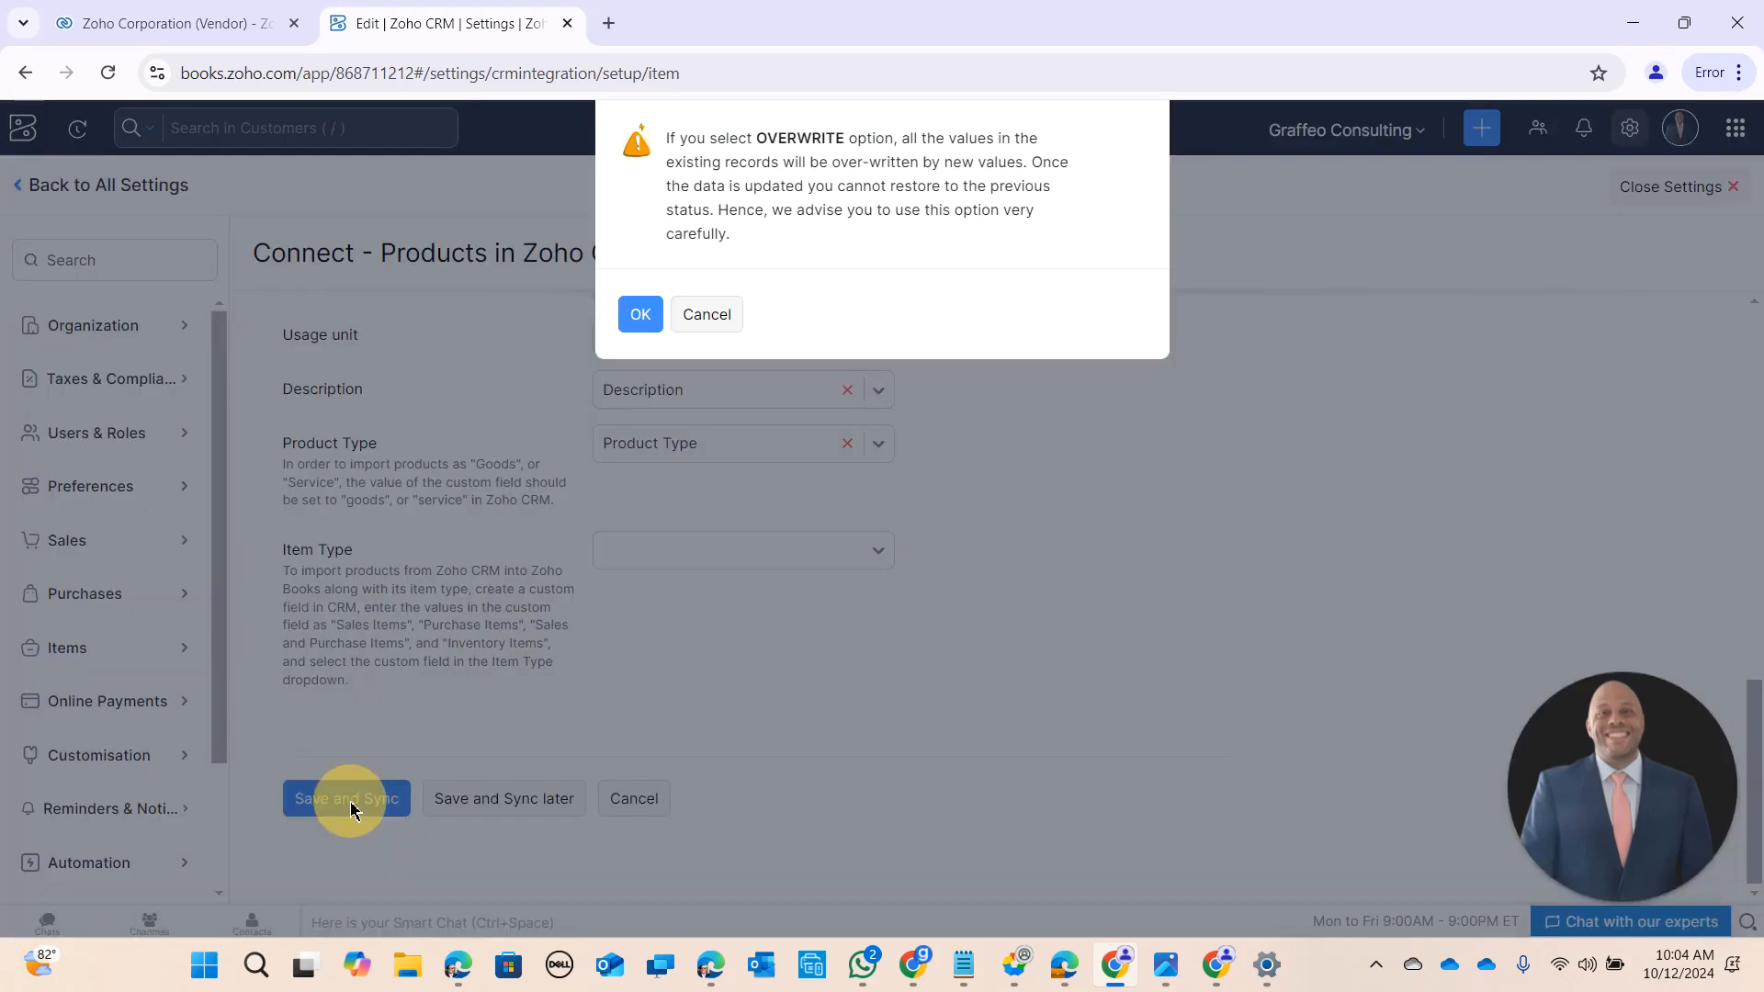
click(641, 324)
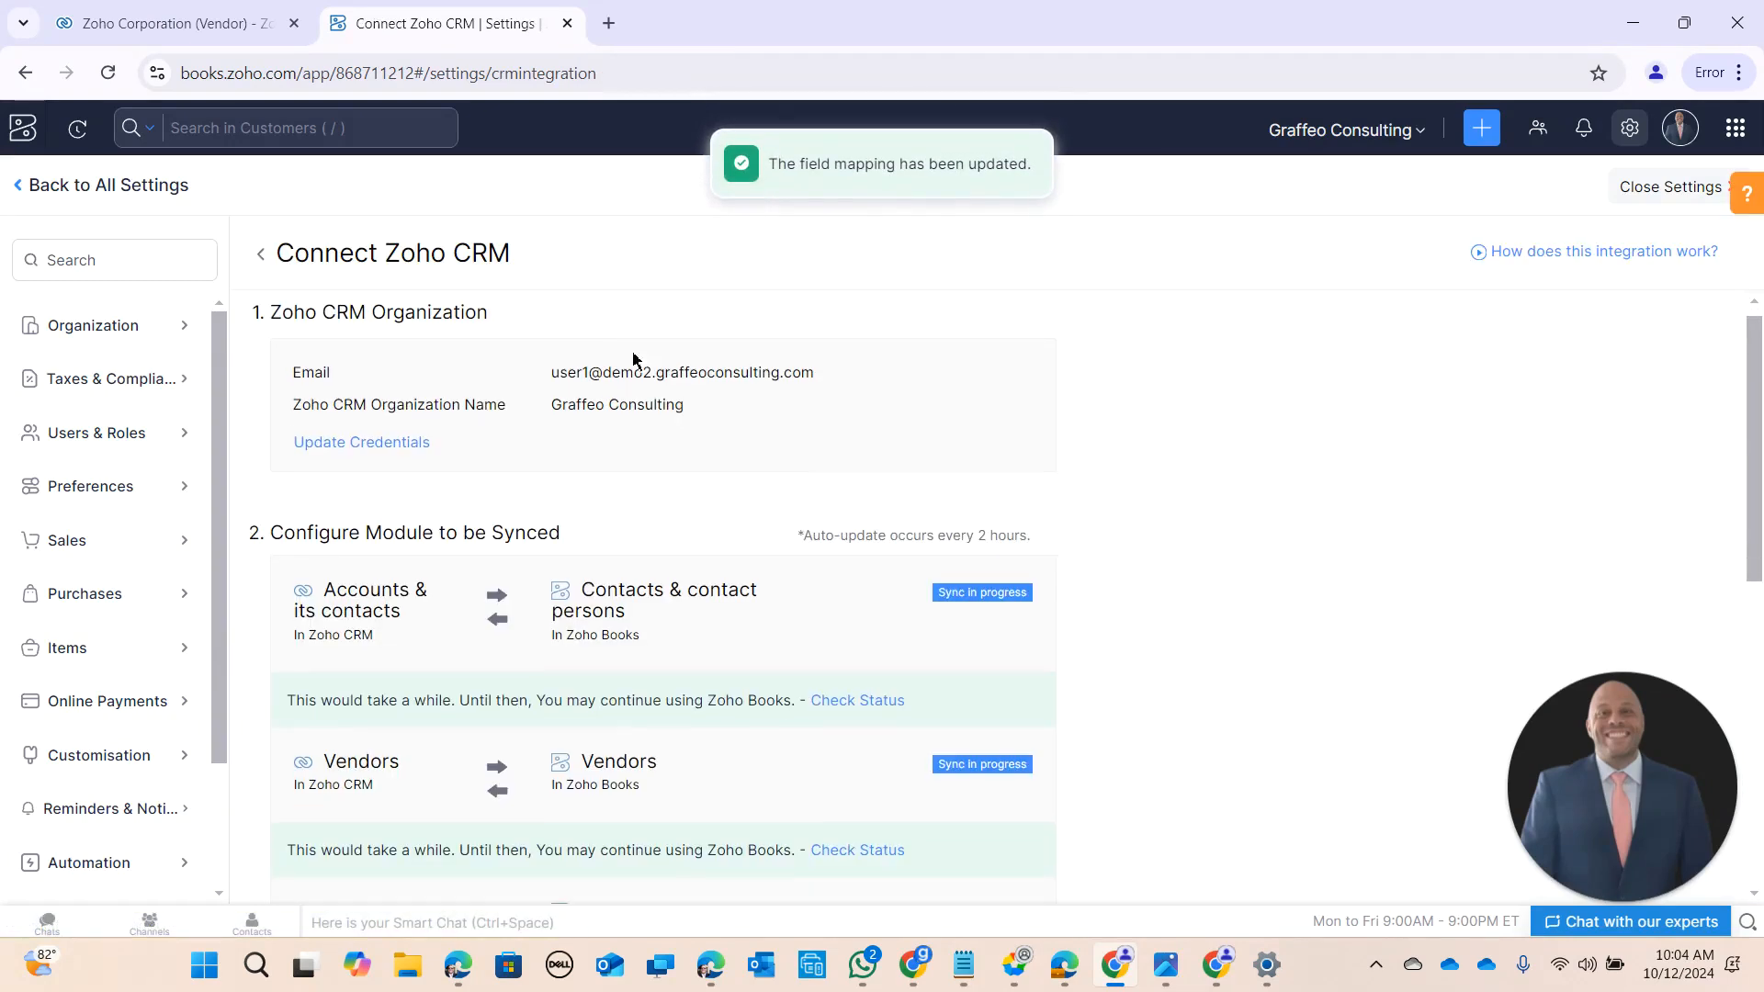
Step: Review the module sync status and the transaction and deal-stage automation sections of the CRM integration, and close the settings
scroll(634, 359, down, 2)
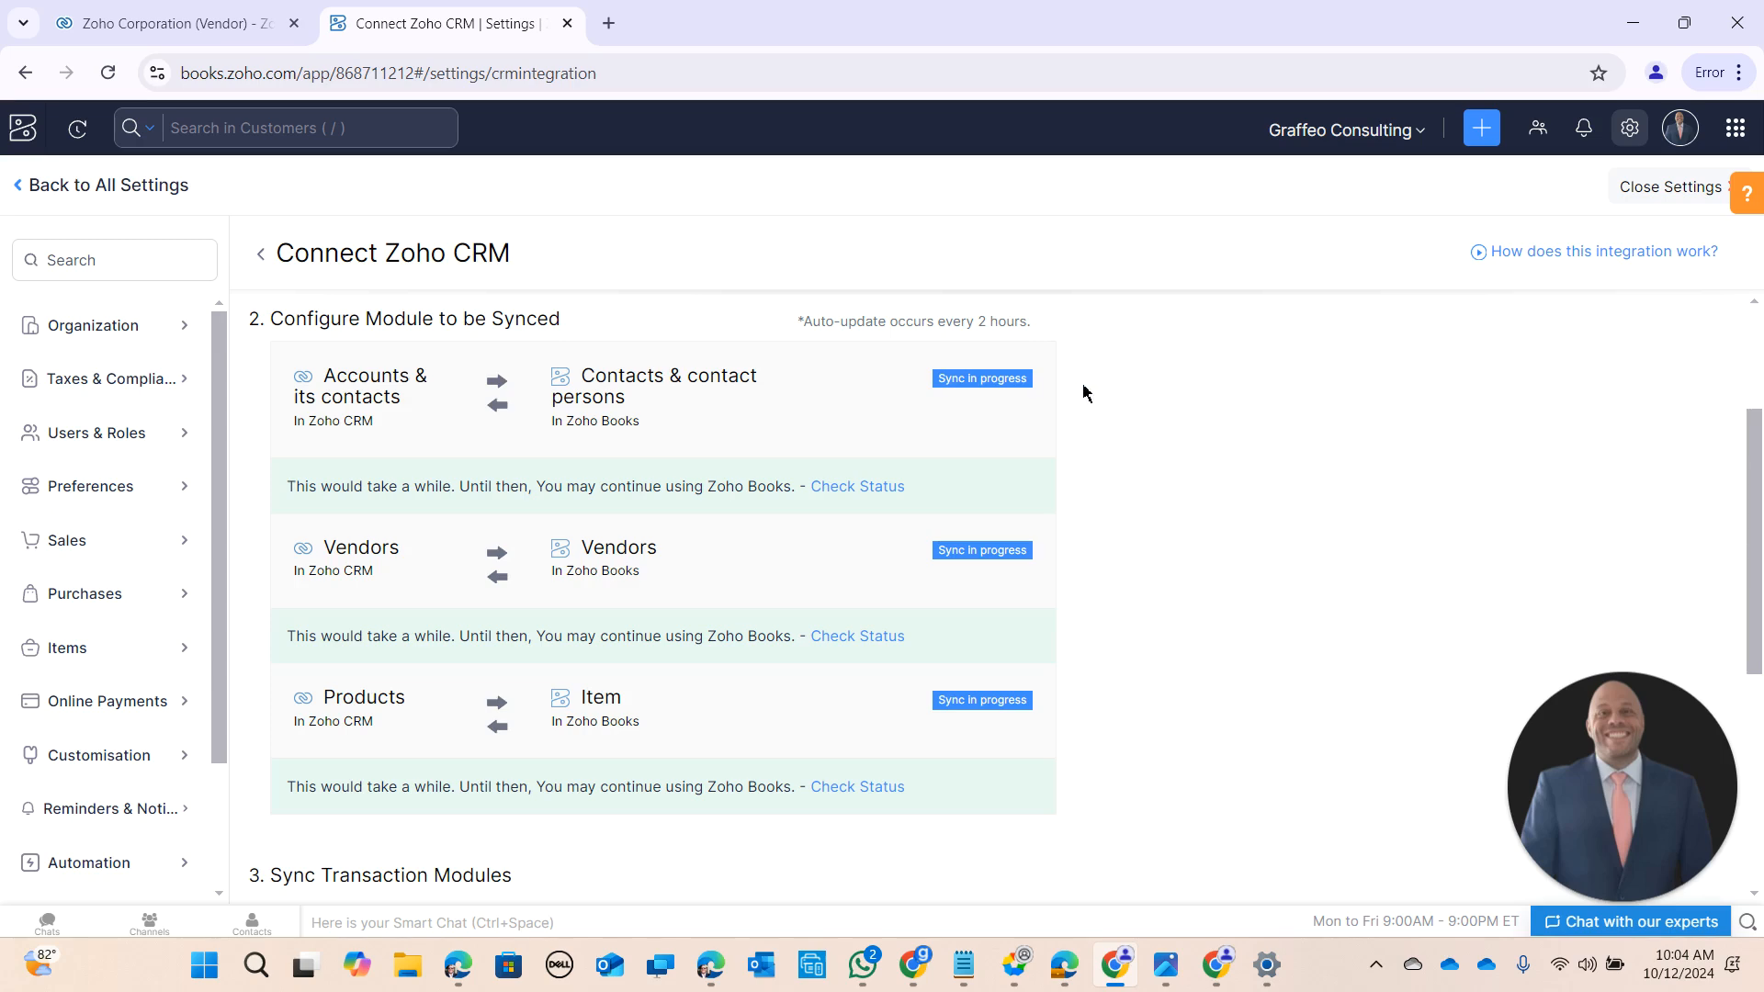
scroll(1084, 393, down, 3)
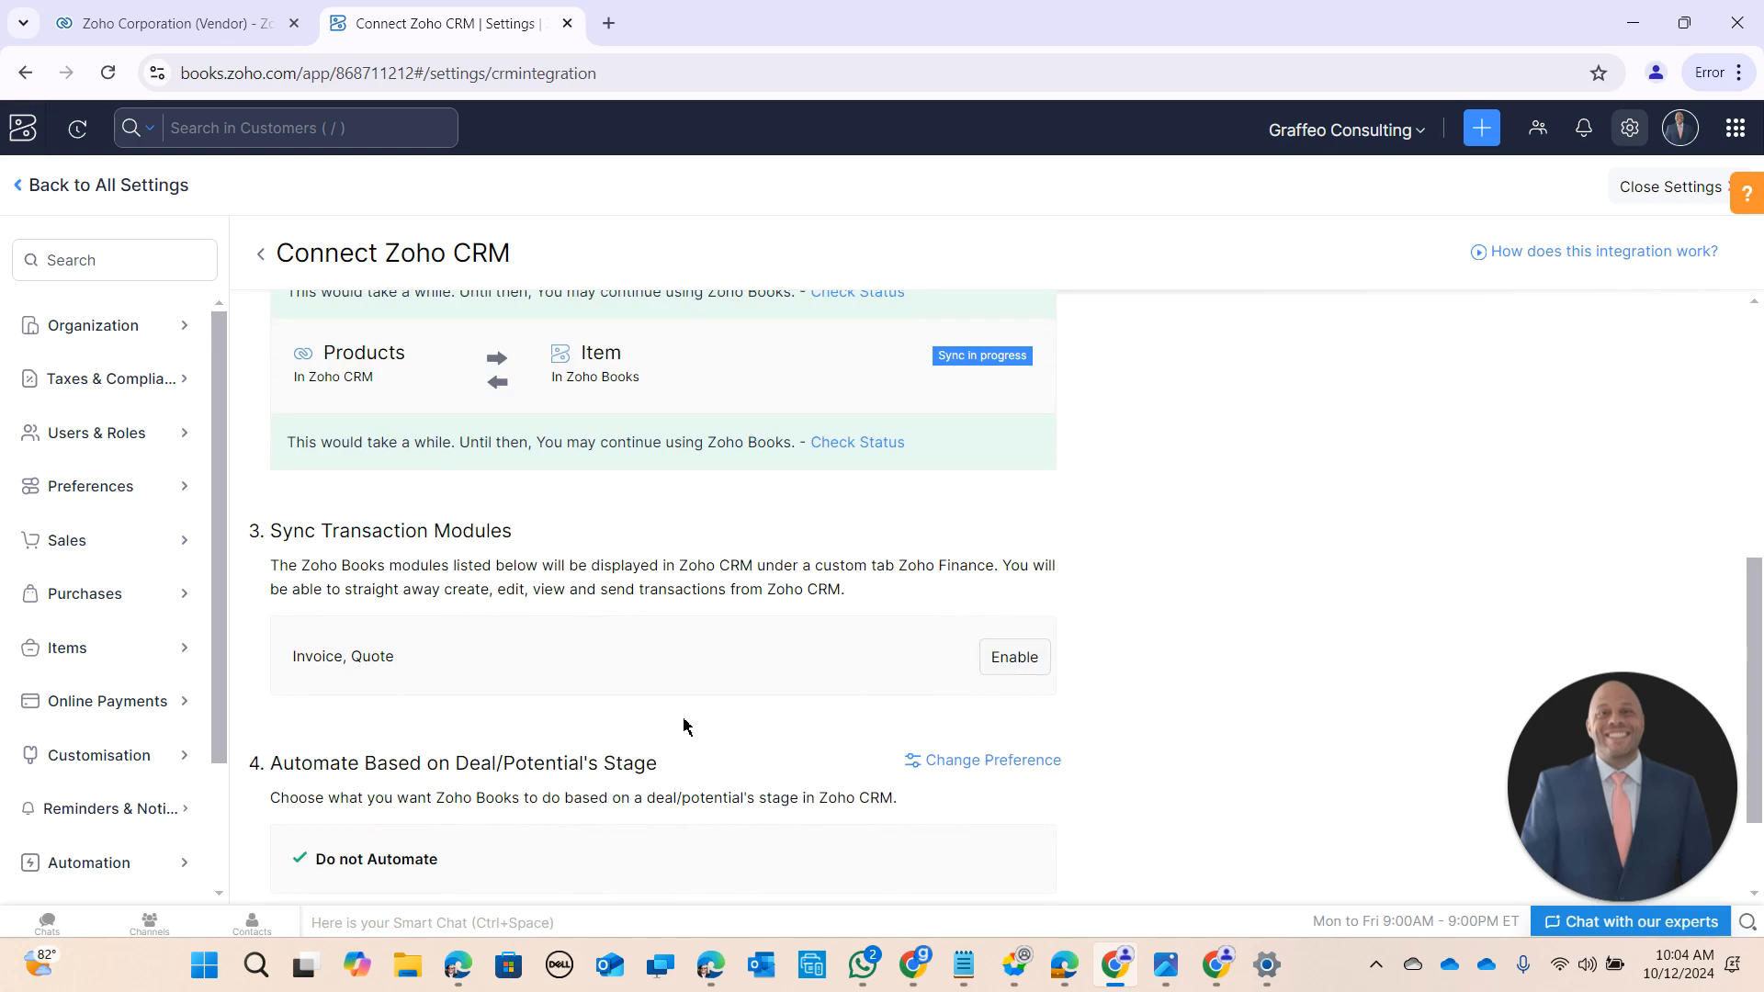
scroll(679, 689, down, 1)
scroll(239, 444, up, 2)
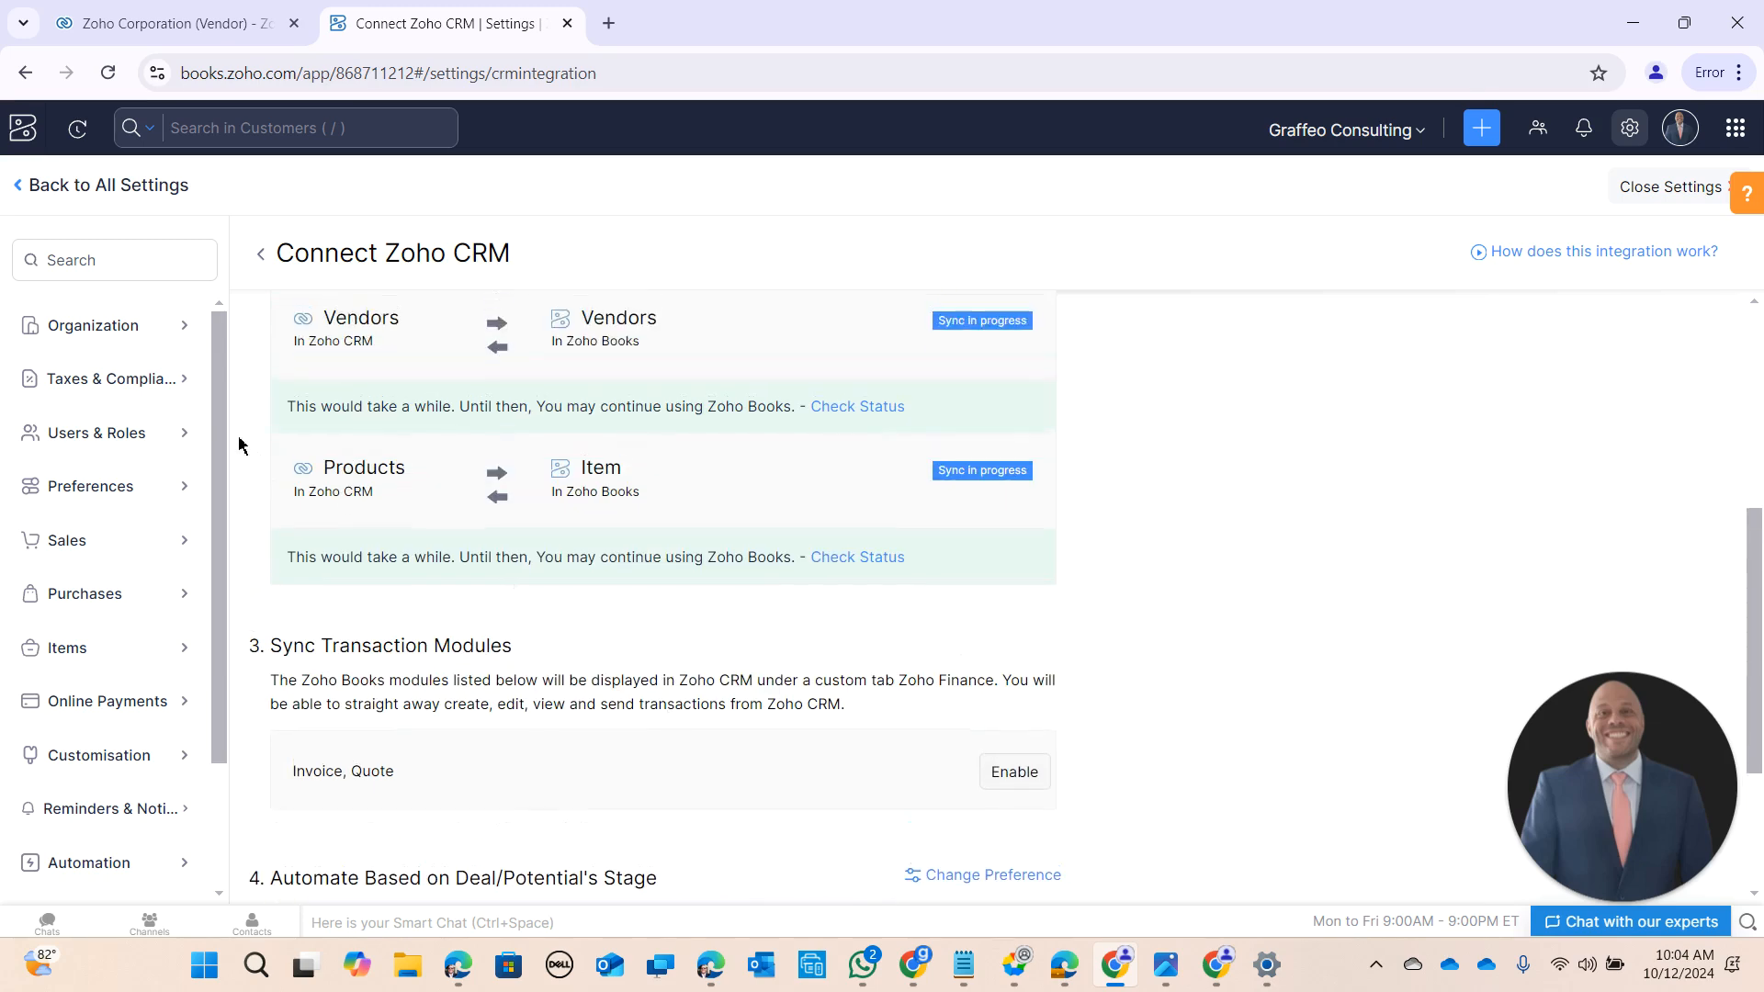
click(1654, 195)
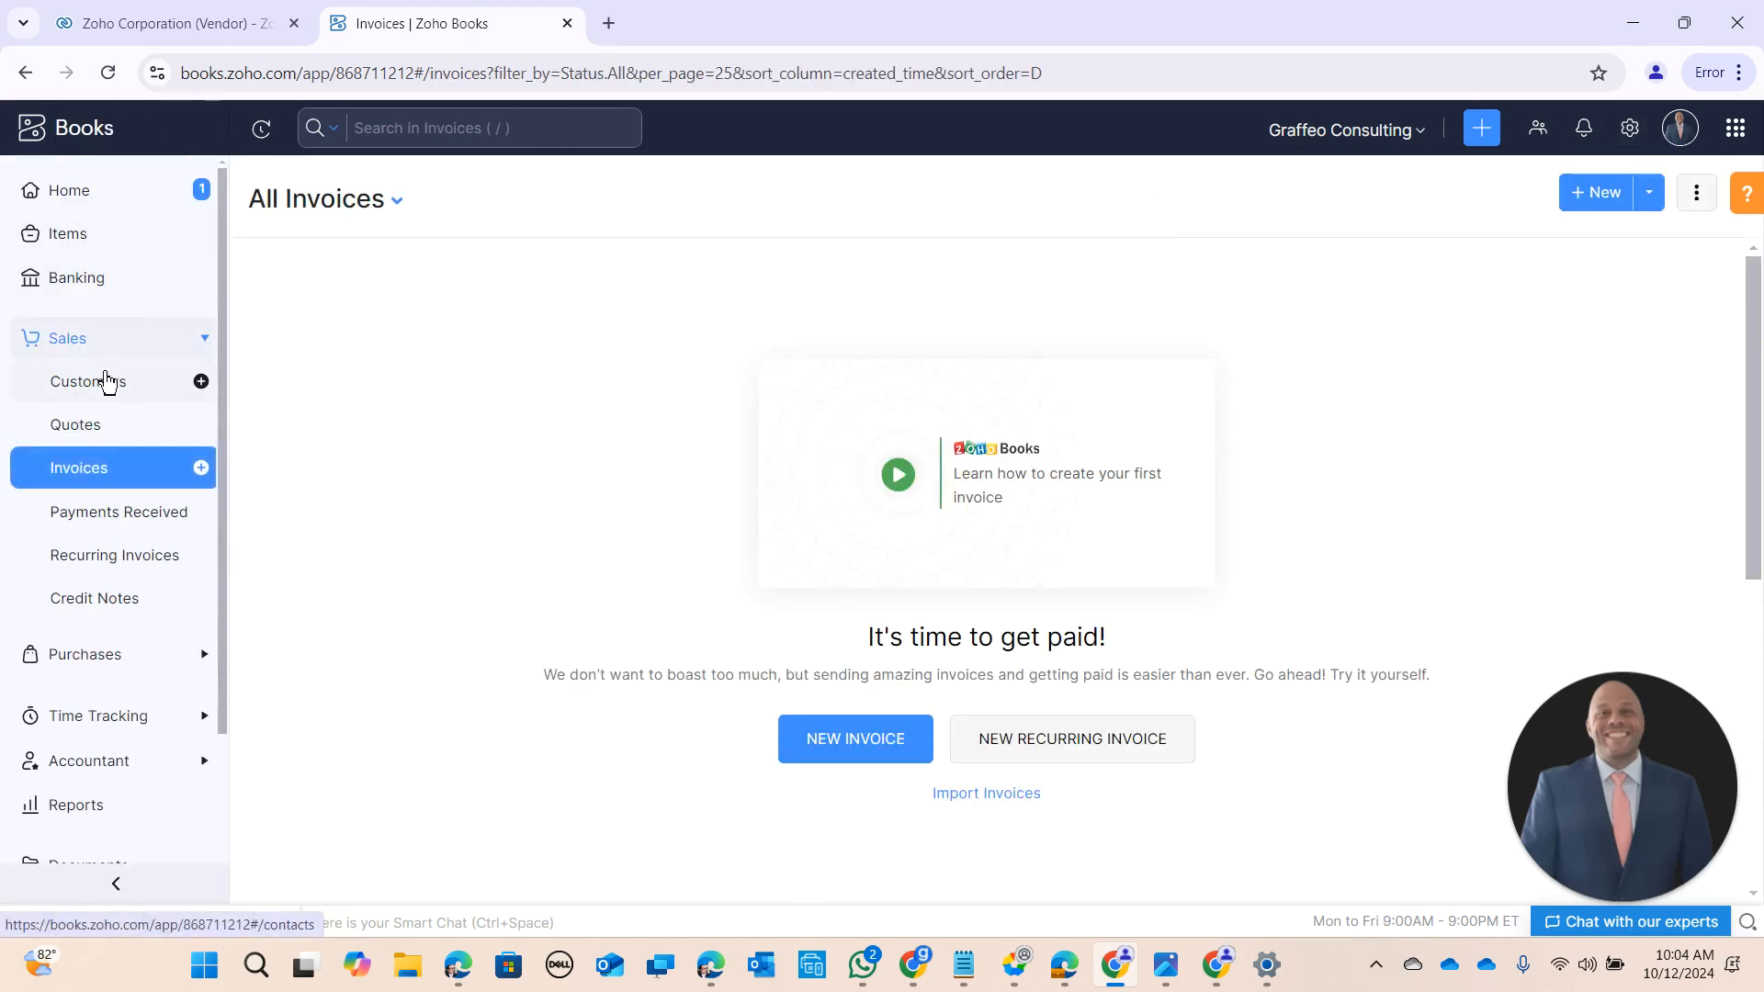
Step: Check the Customers and Items lists for synced records, and open the Truhlar And Truhlar (Sample) customer
click(108, 383)
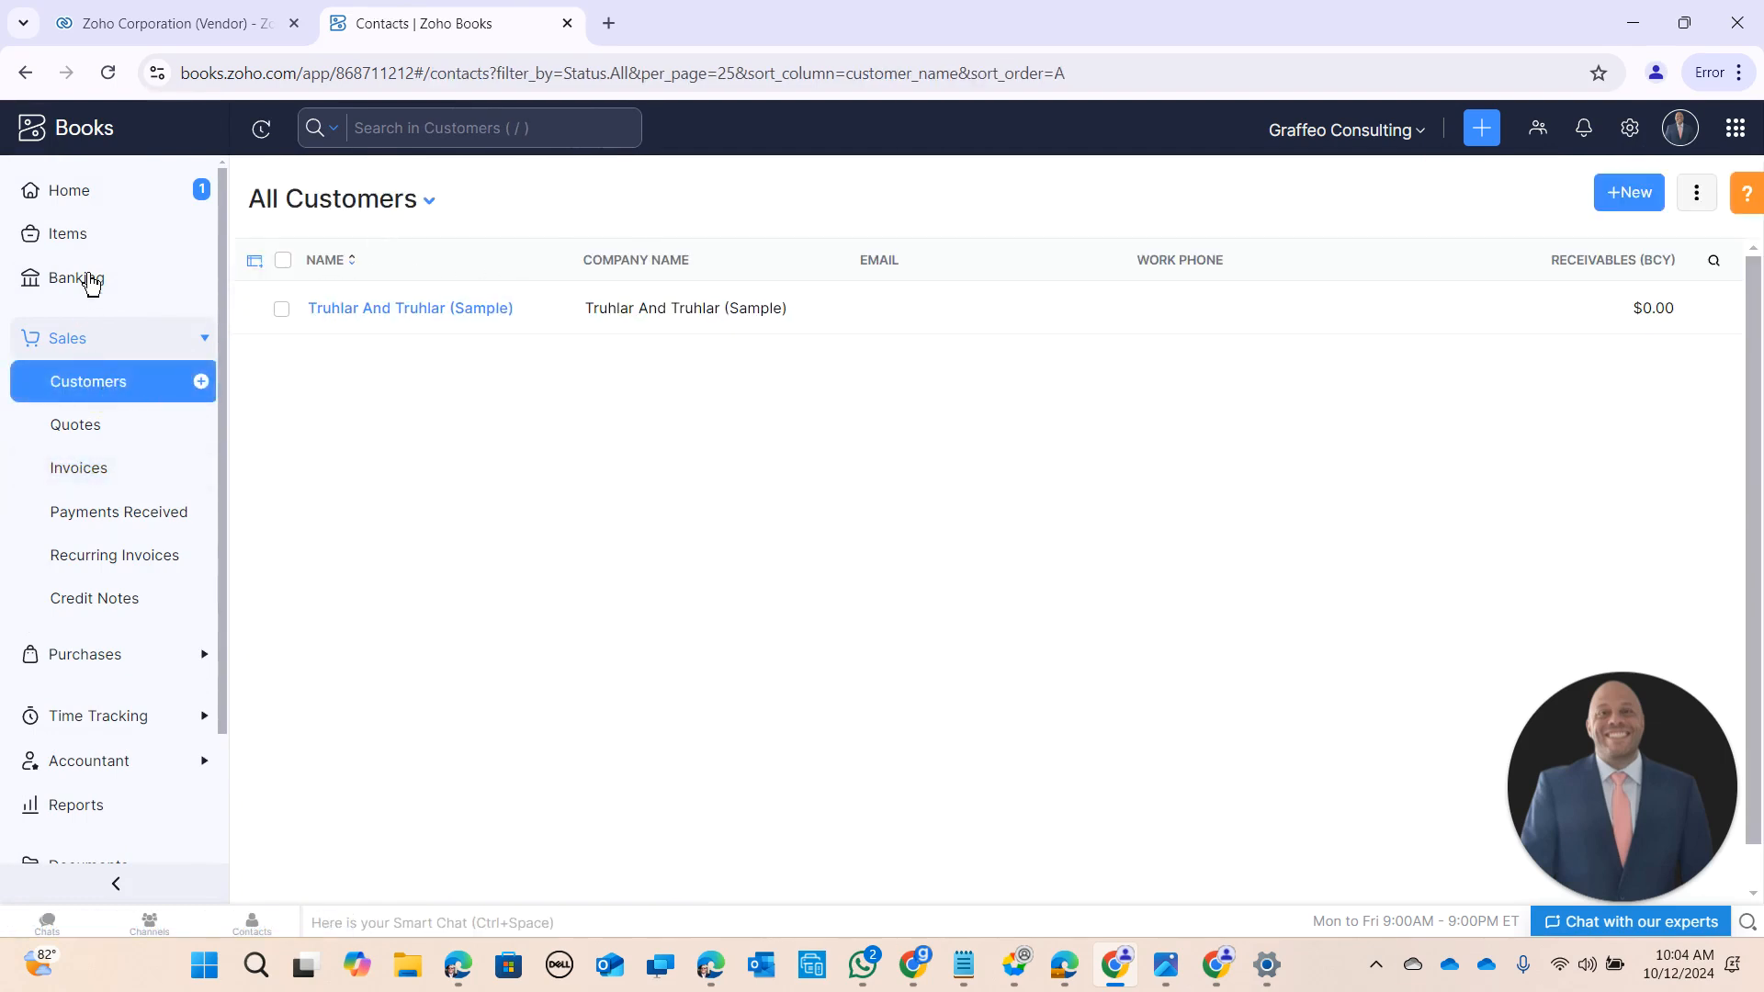
click(89, 241)
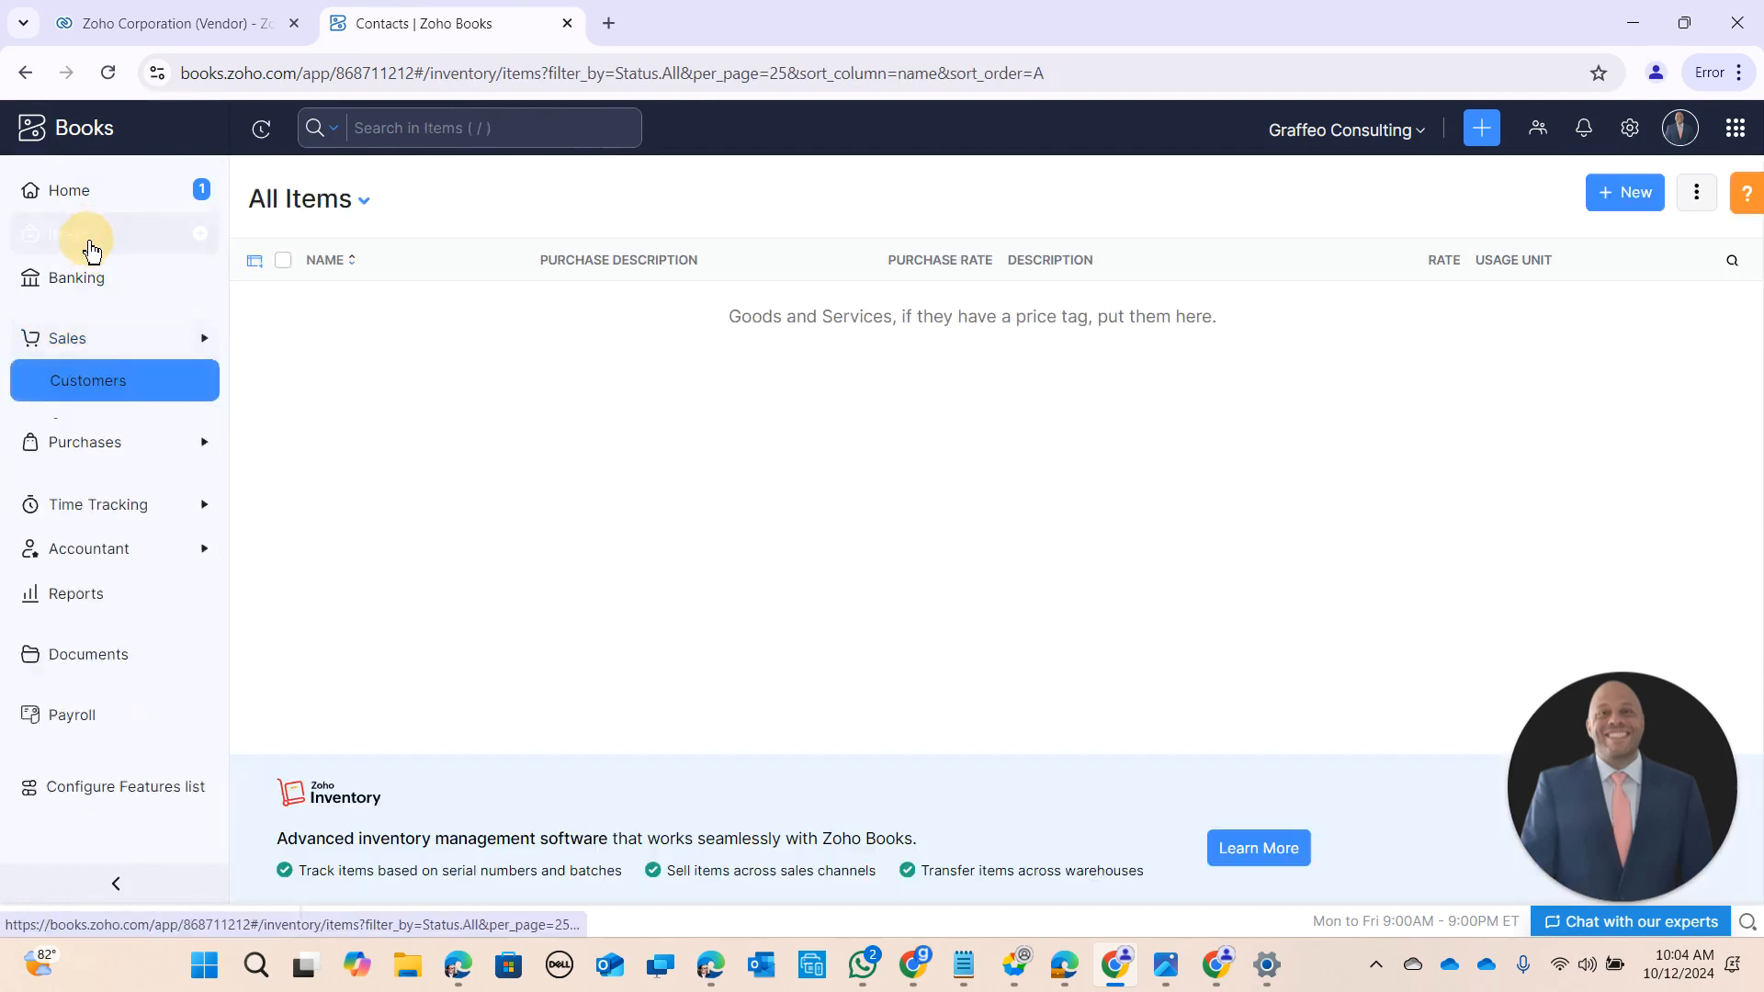
click(87, 340)
click(92, 381)
click(577, 324)
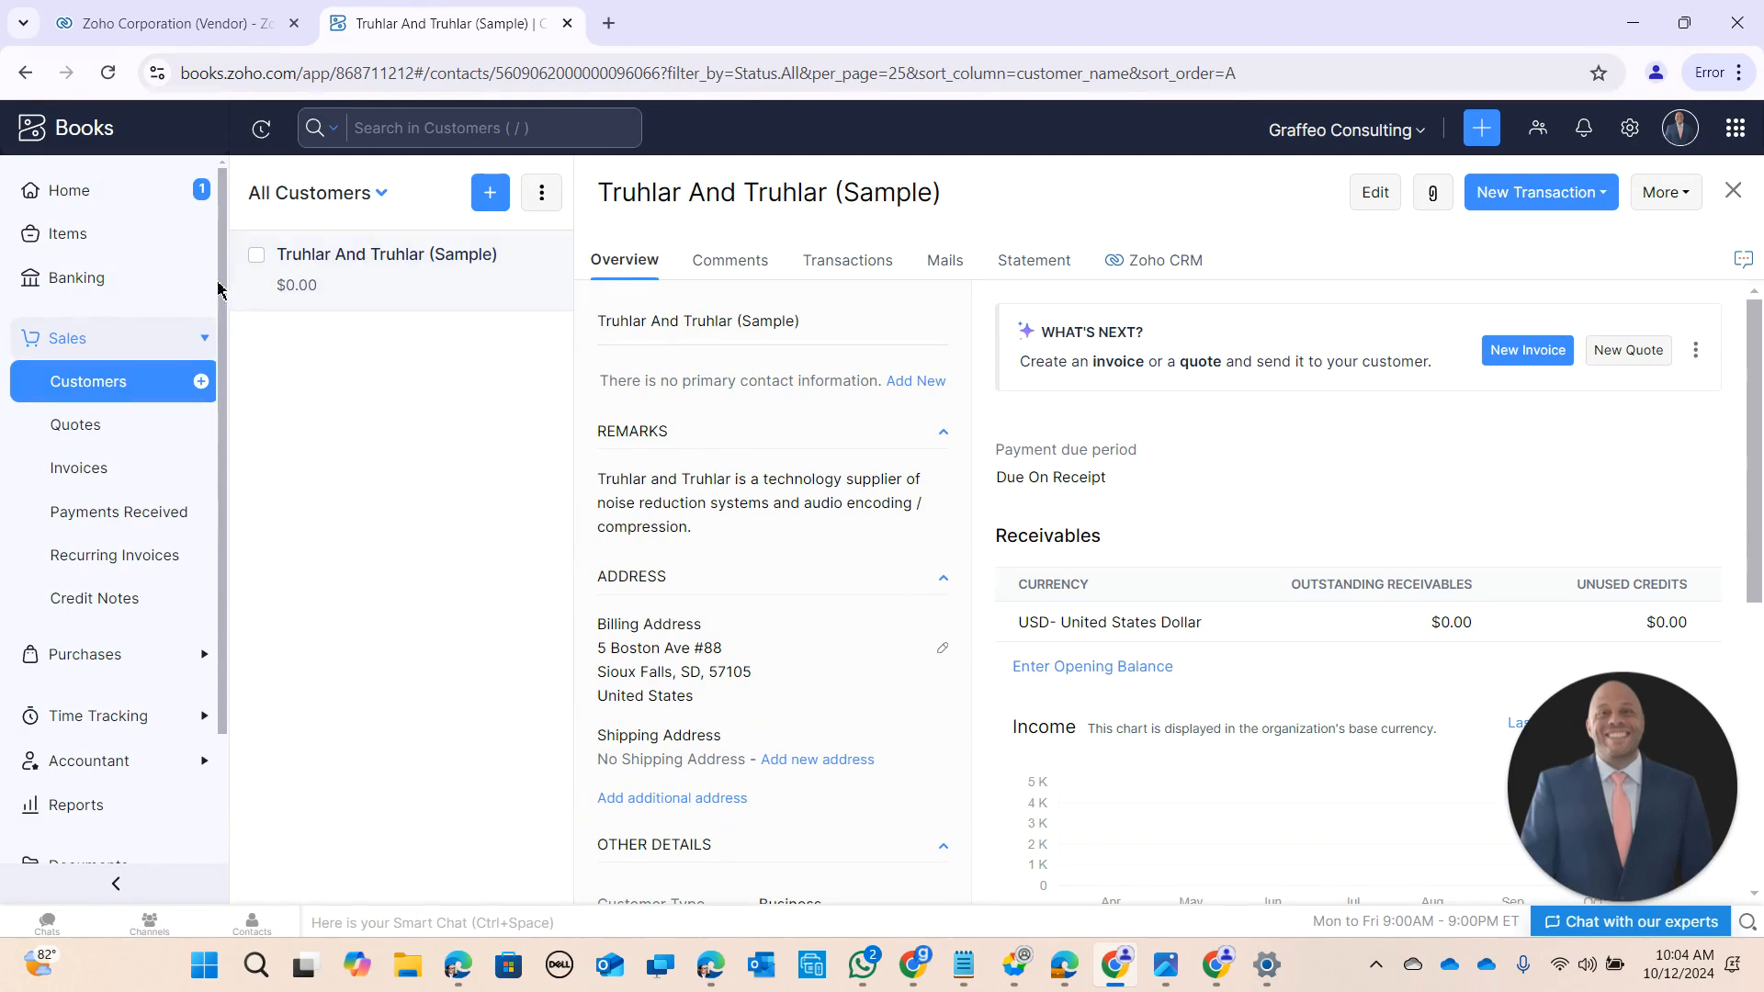
Step: Reload the page and recheck the Items list and the Truhlar And Truhlar (Sample) customer's details for synced data
click(110, 75)
click(66, 235)
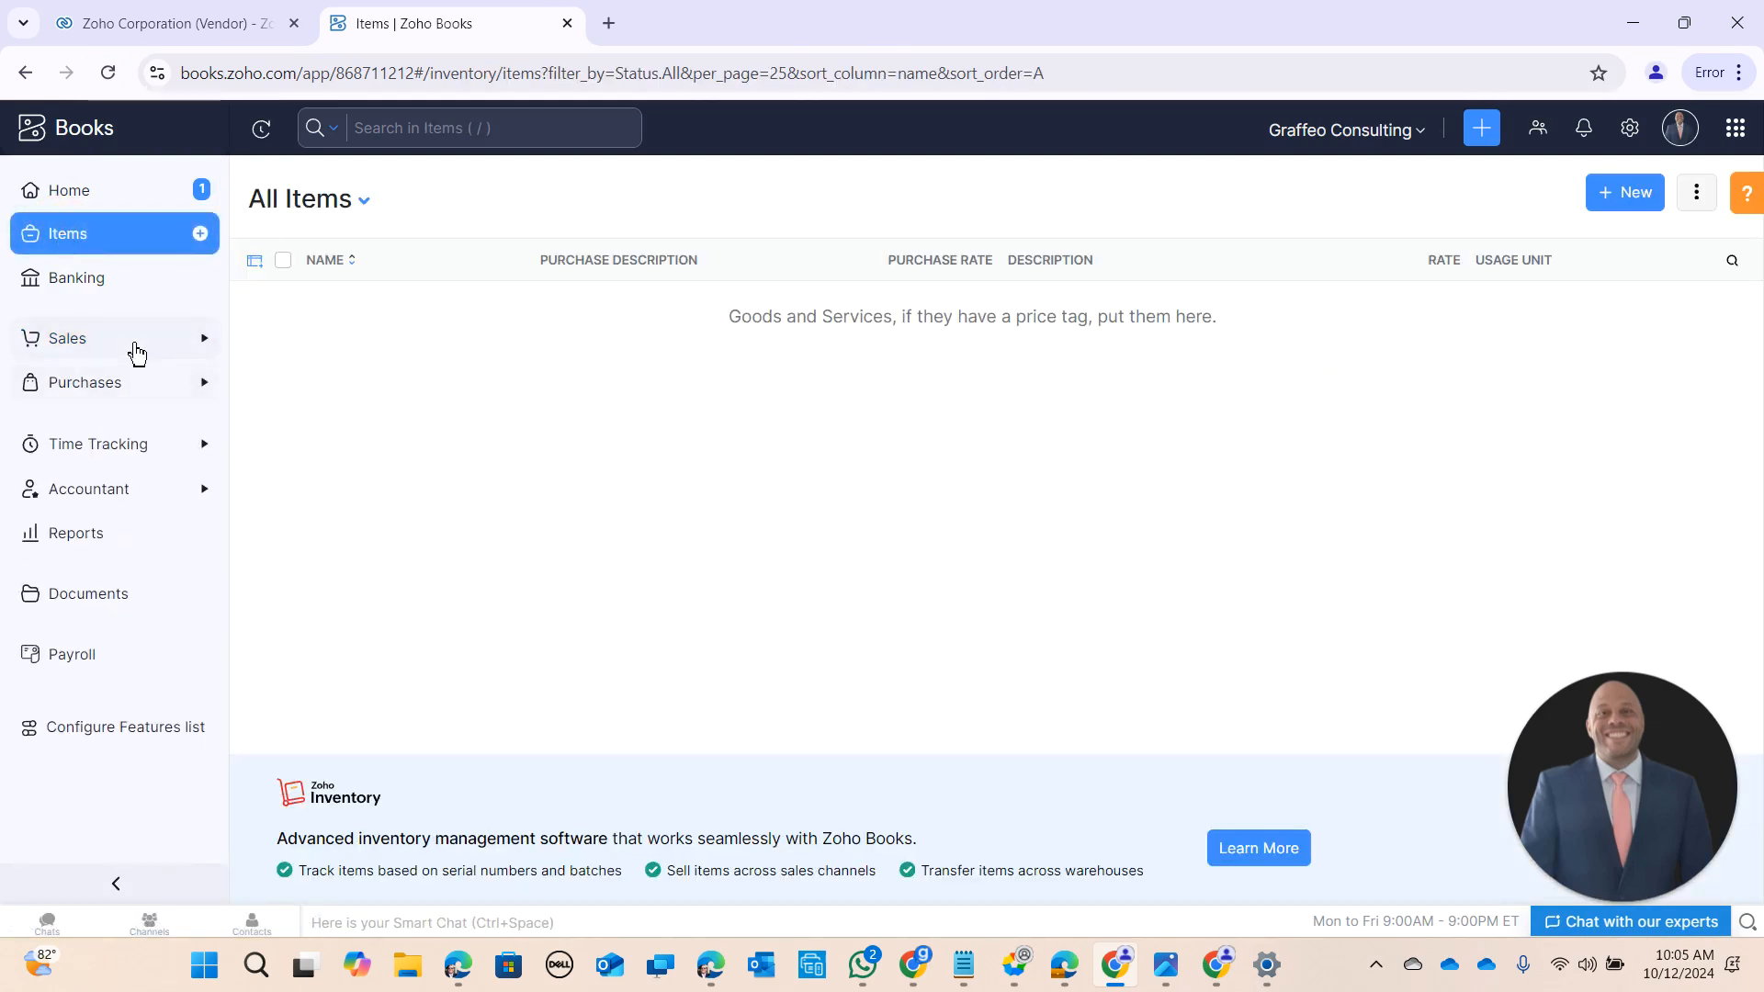
click(129, 344)
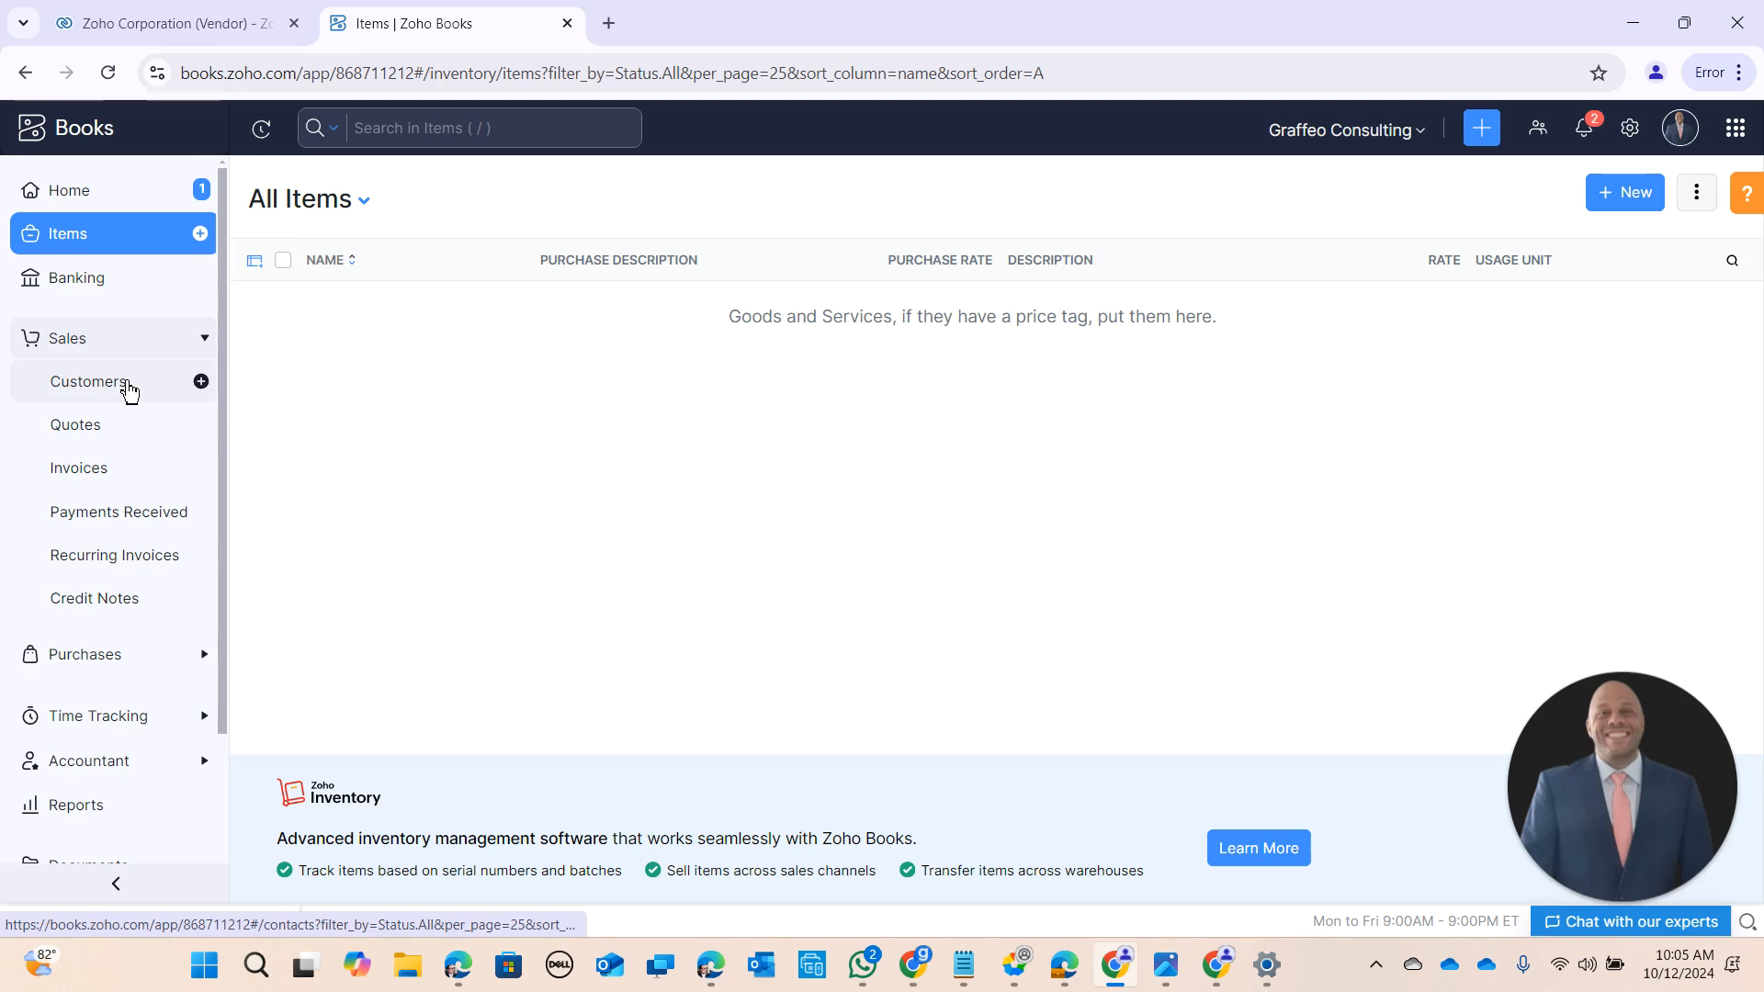
click(128, 390)
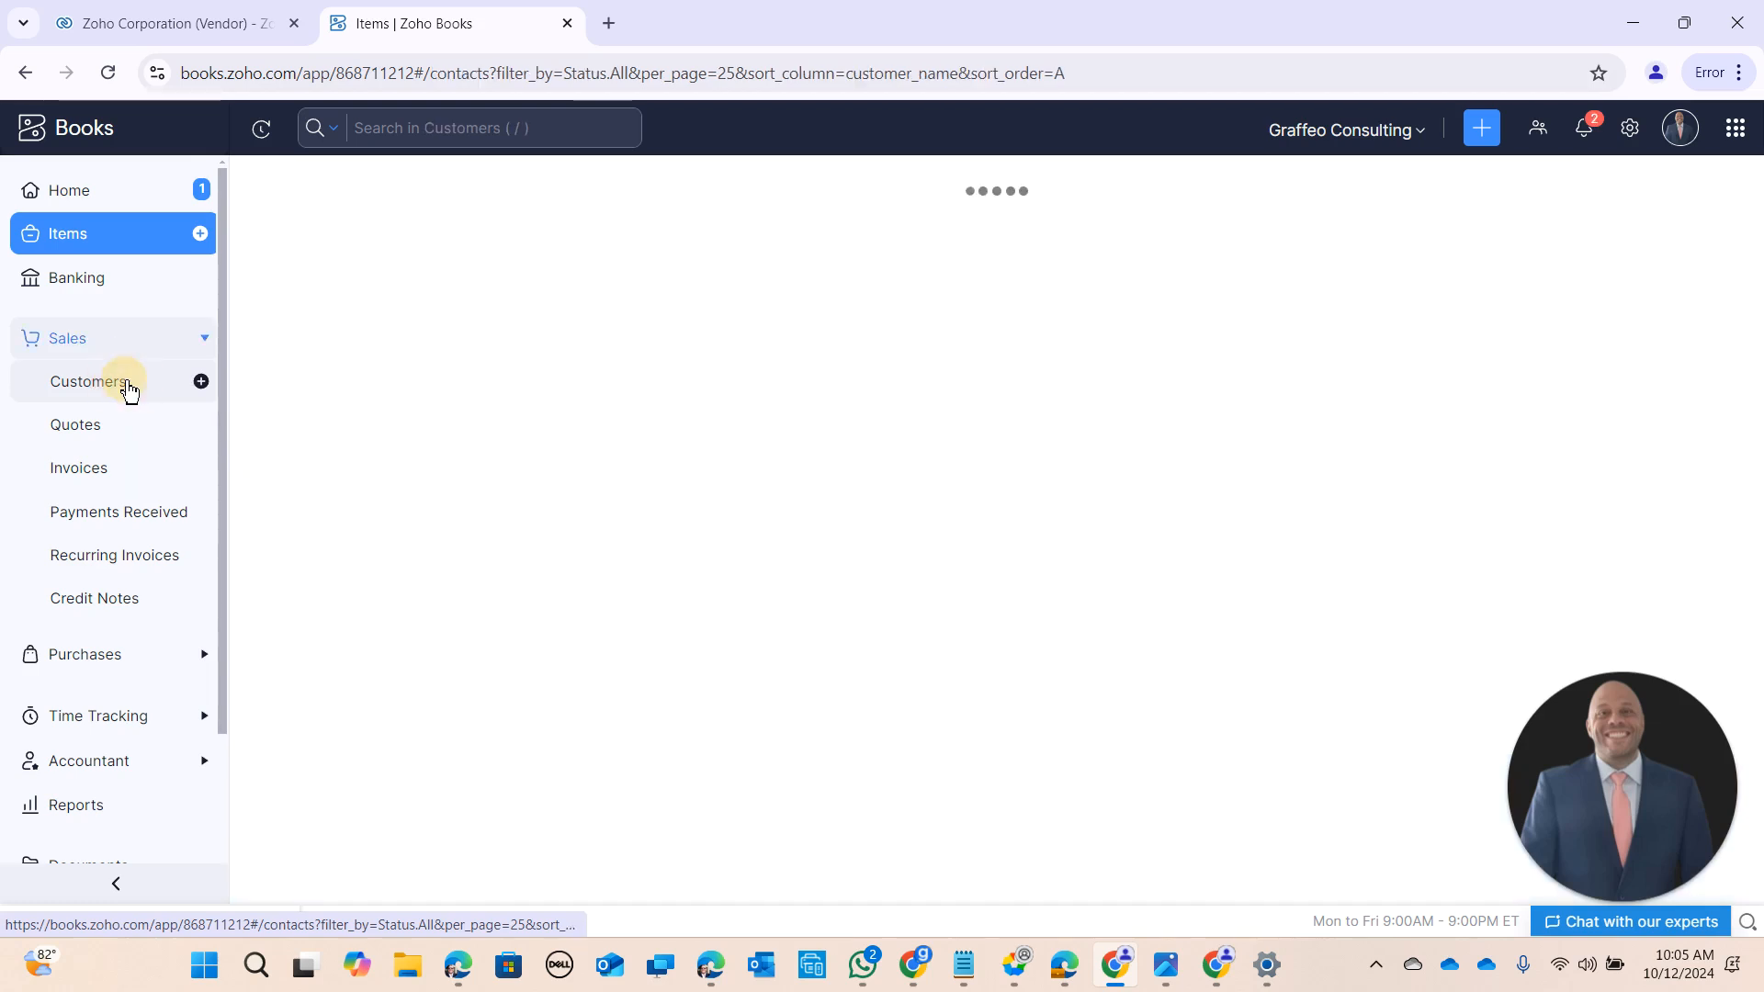
click(531, 322)
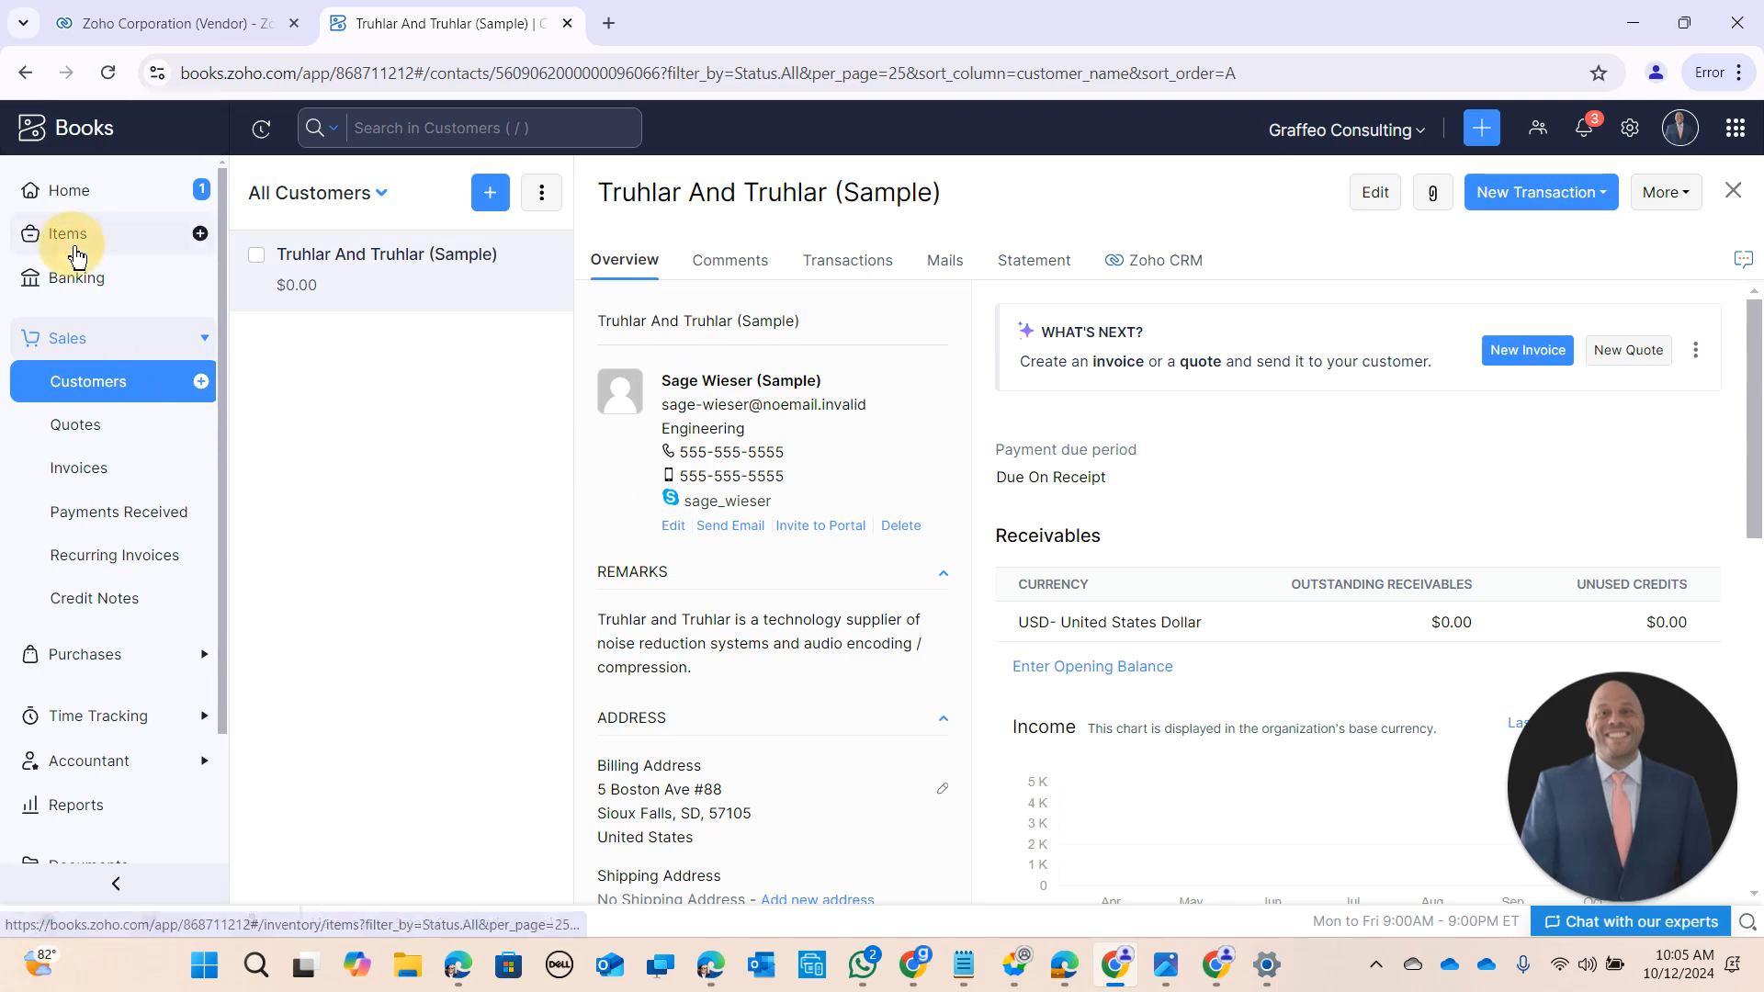
click(67, 237)
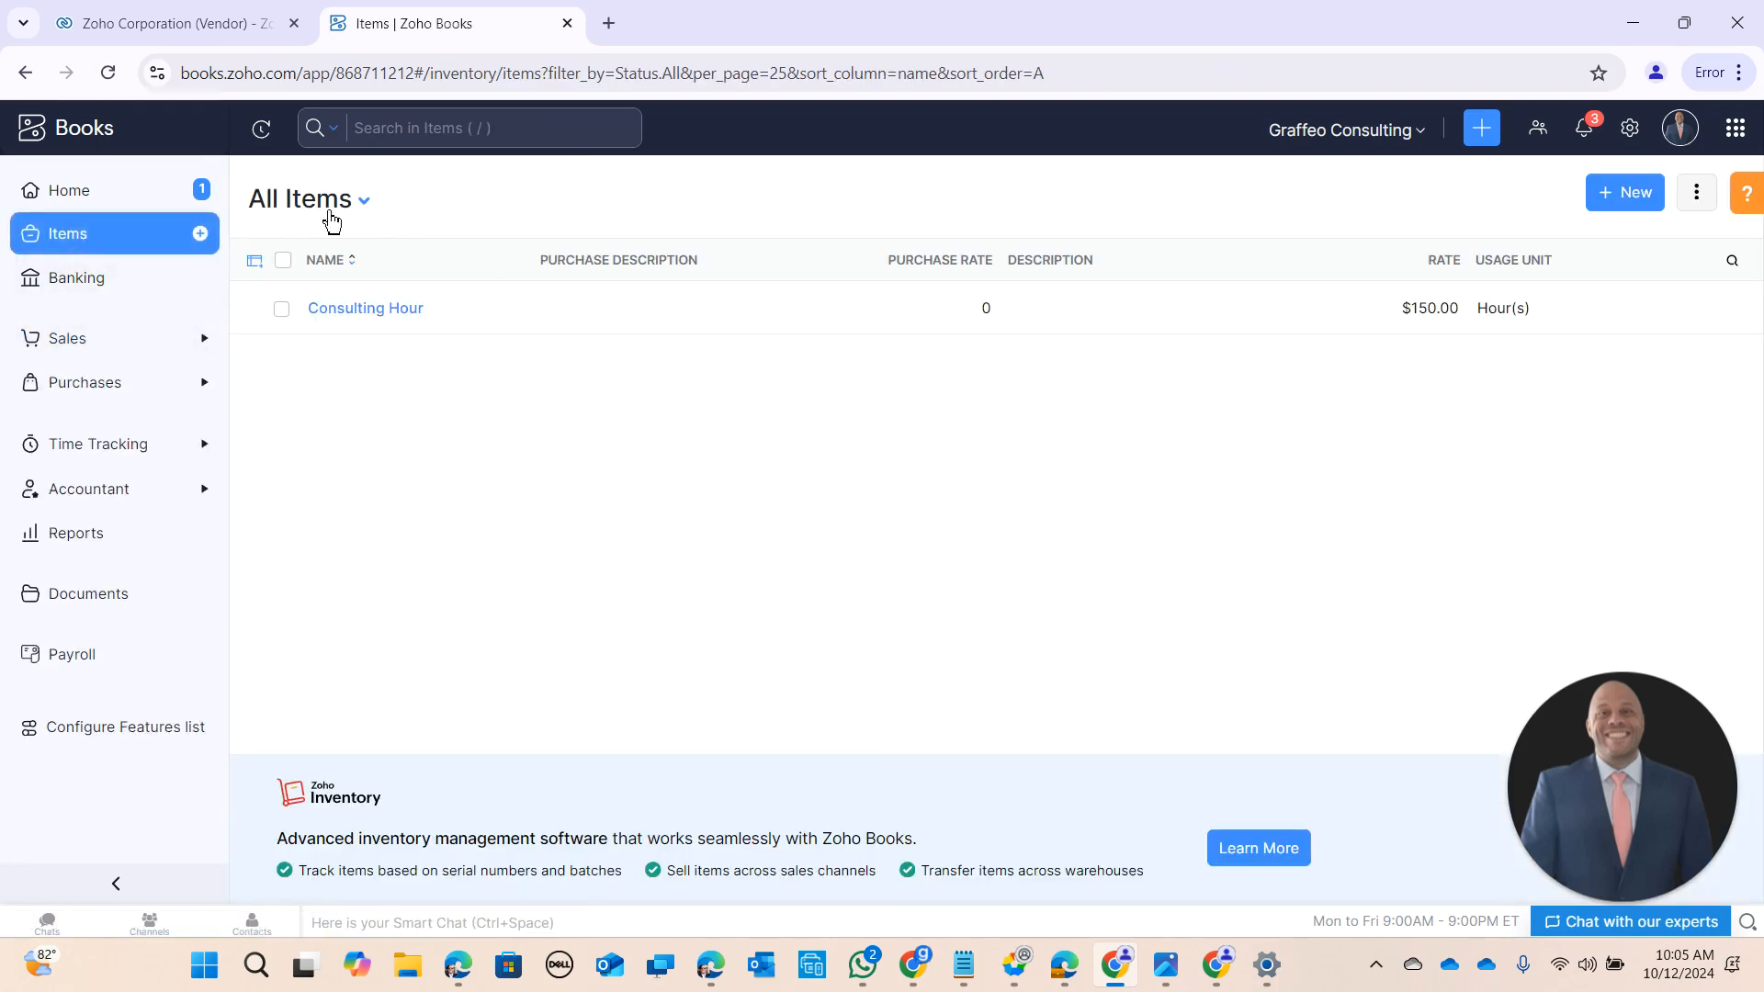